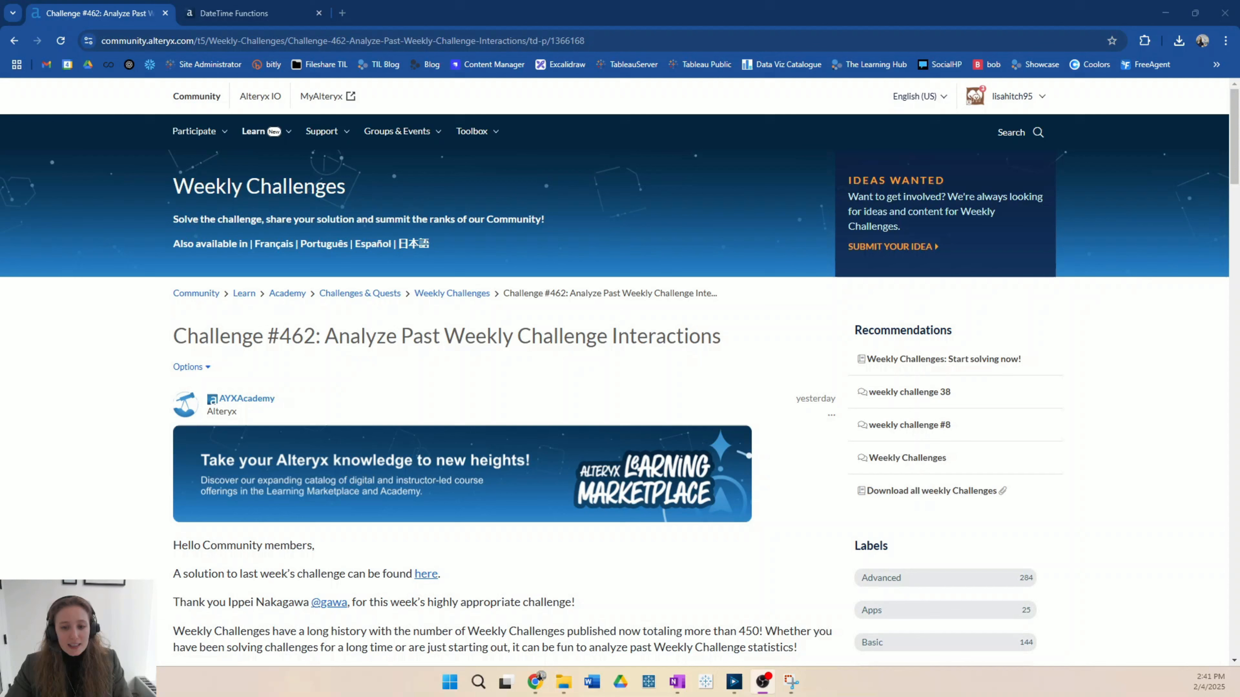
# Step: Switch to the "462 solution - blank" workflow in Alteryx Designer and read the Weekly Challenge #462 brief
pyautogui.click(736, 680)
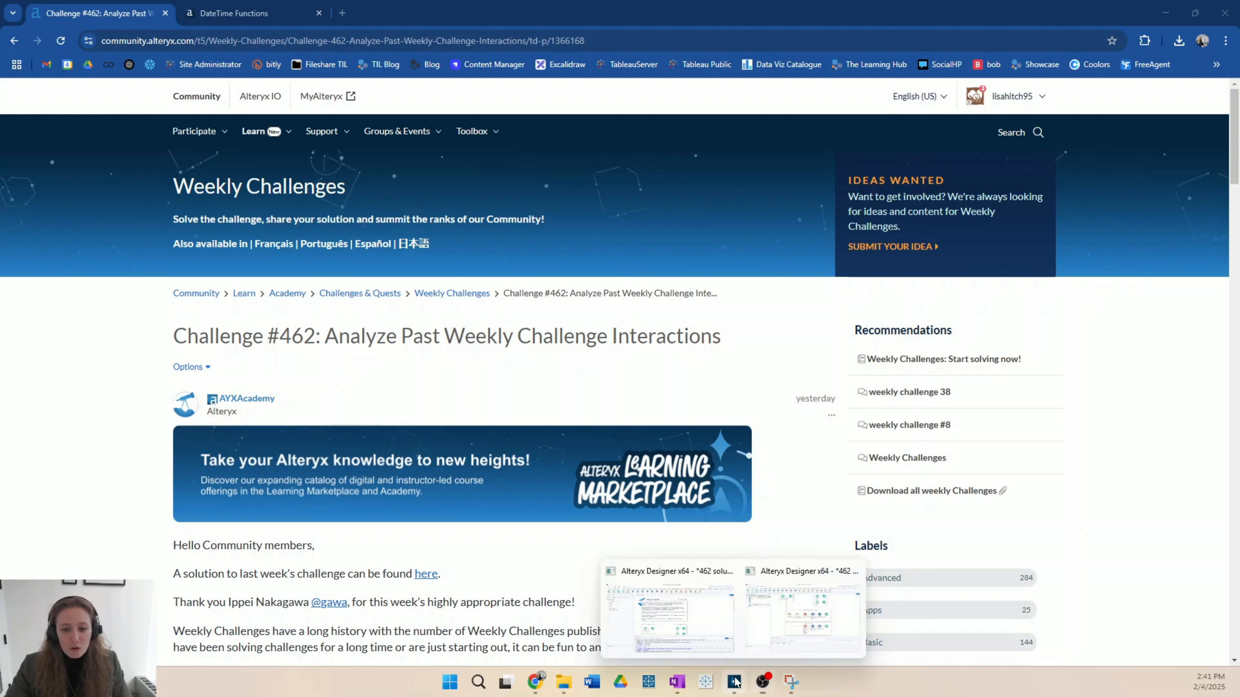
pyautogui.click(697, 635)
pyautogui.click(738, 682)
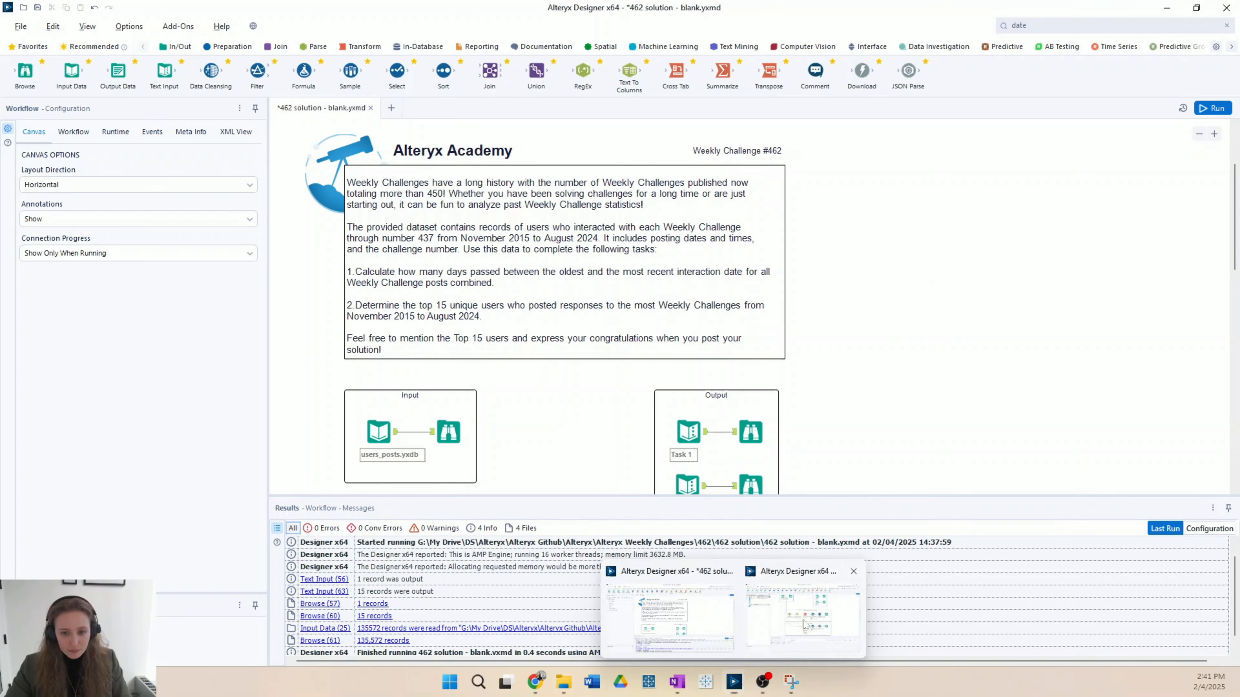
pyautogui.scroll(2, 877, 315)
pyautogui.scroll(1, 877, 316)
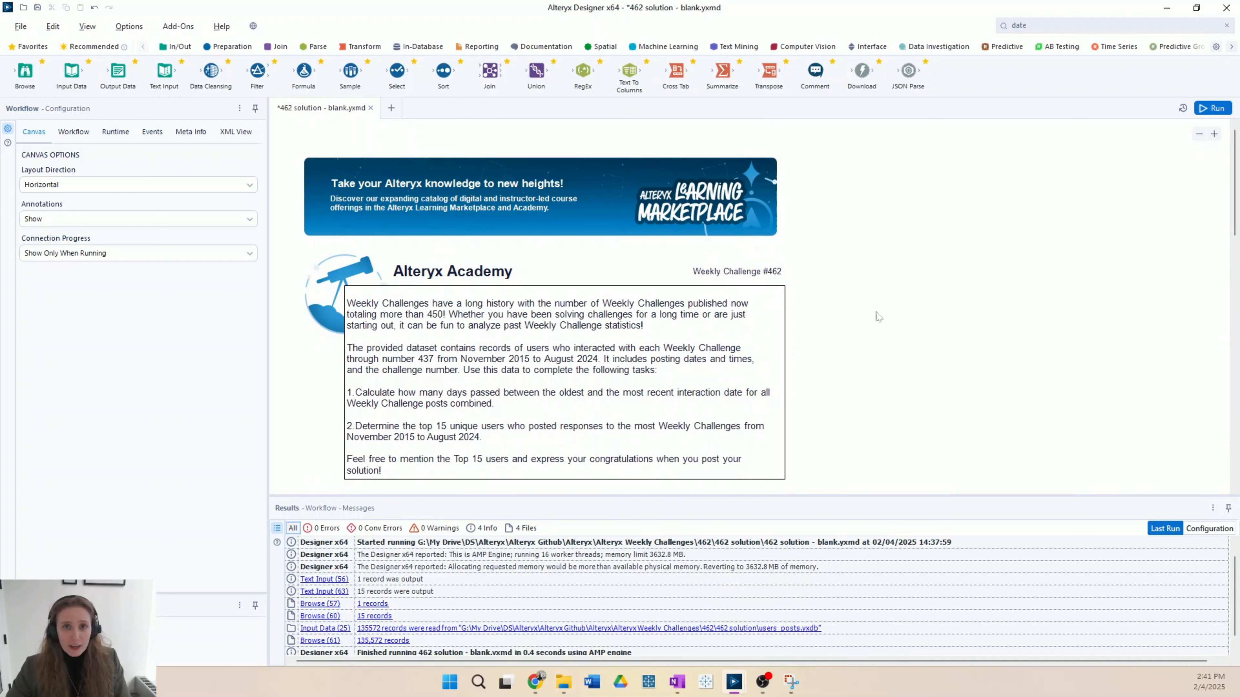
pyautogui.scroll(-2, 877, 317)
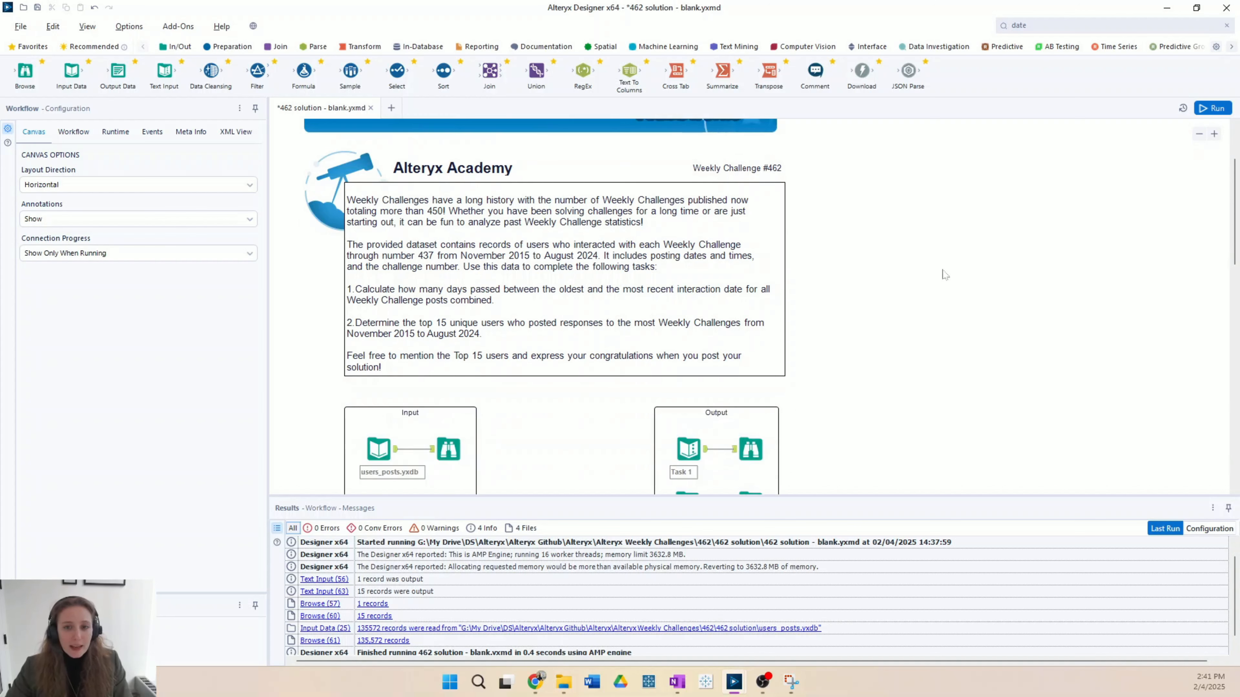
# Step: Run the workflow and examine the users_posts.yxdb records, especially the post_time format, in an enlarged results area
pyautogui.click(1213, 108)
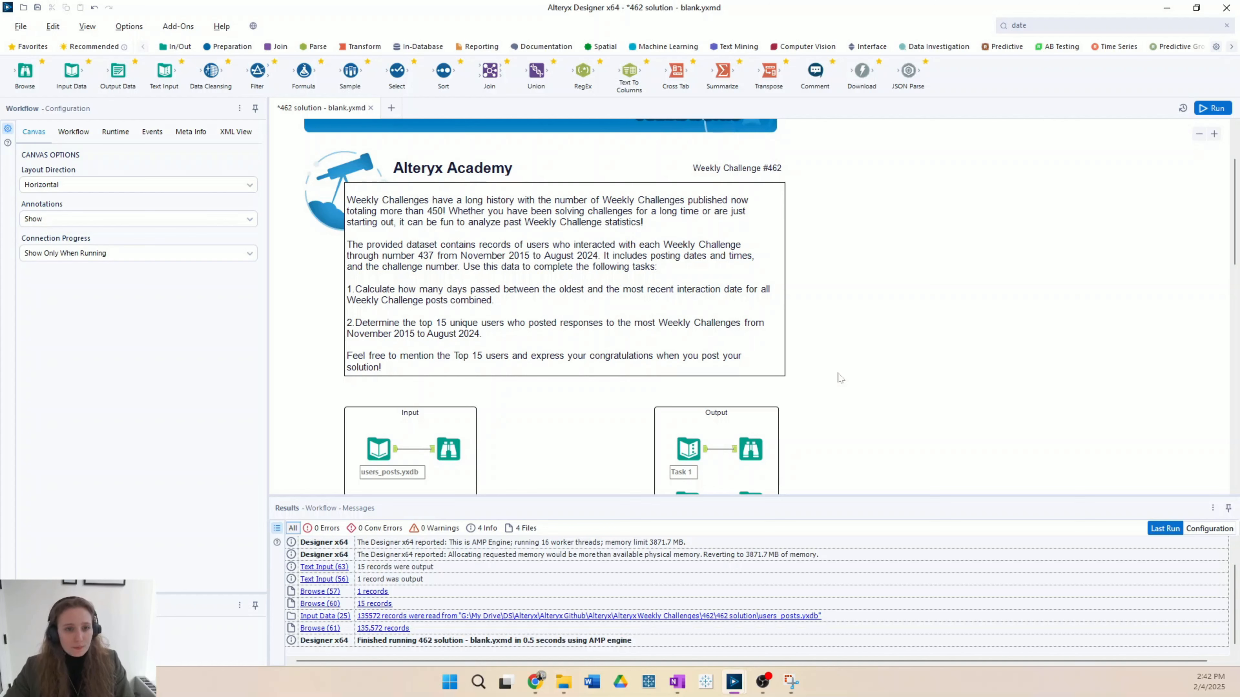
pyautogui.scroll(-3, 840, 379)
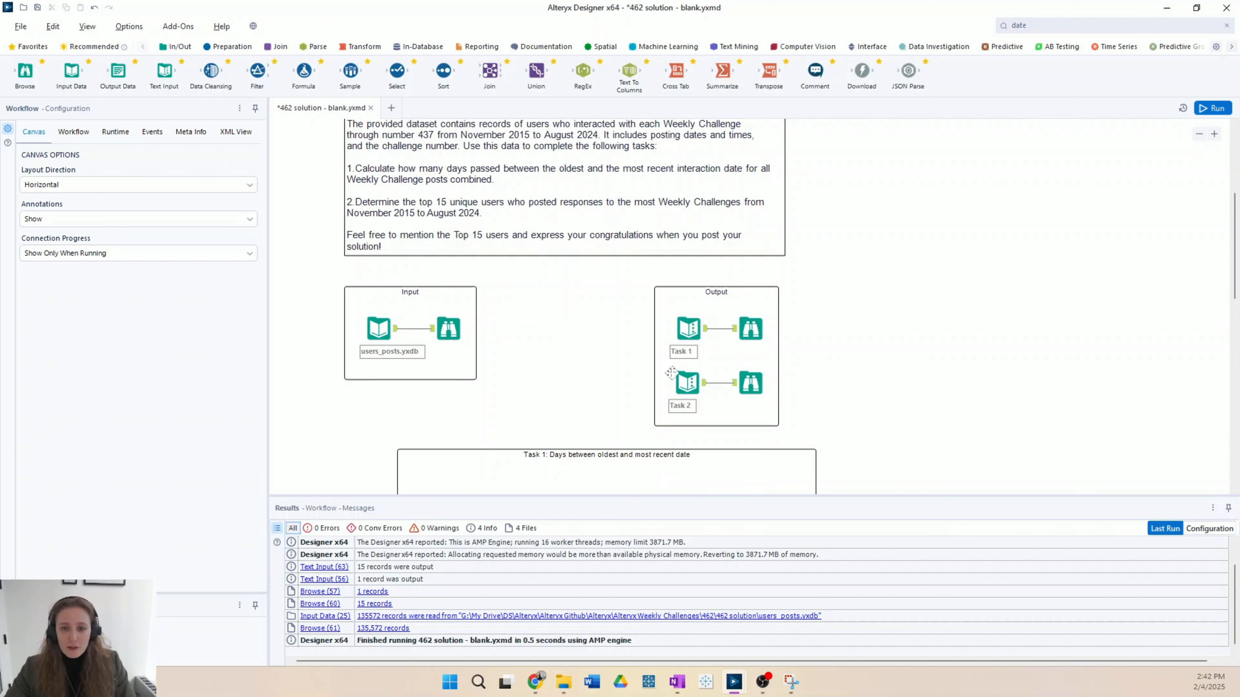
pyautogui.click(447, 337)
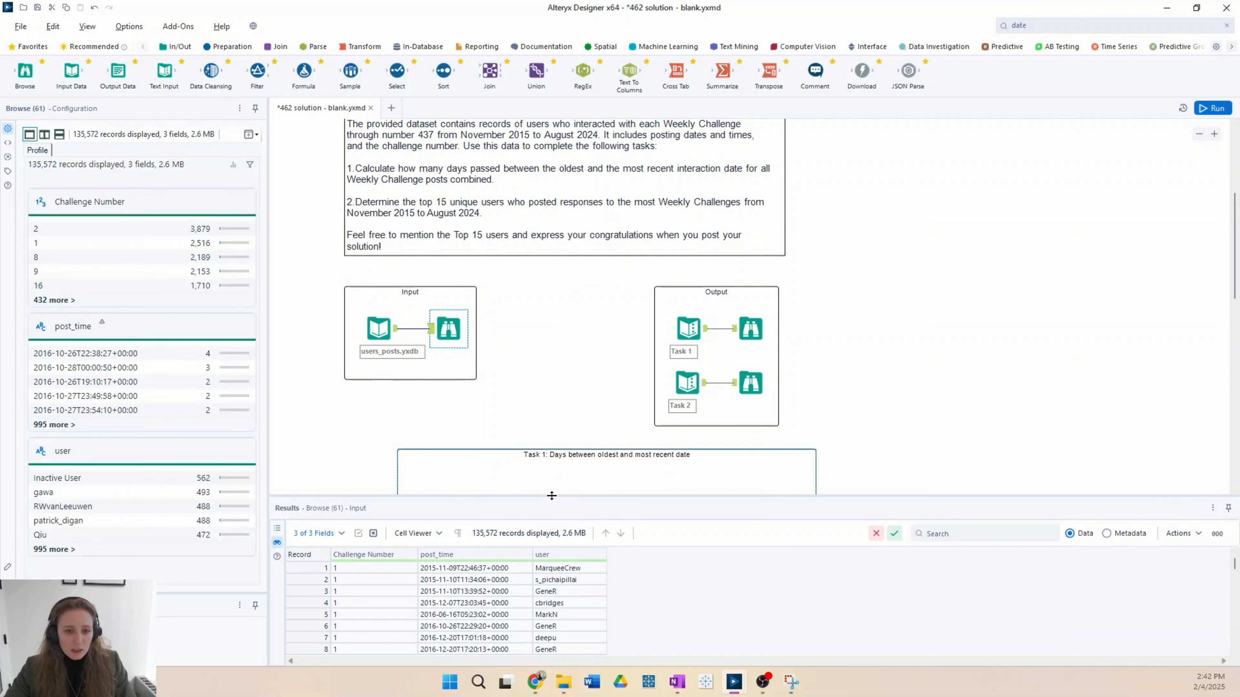
pyautogui.moveTo(552, 494); pyautogui.dragTo(552, 421)
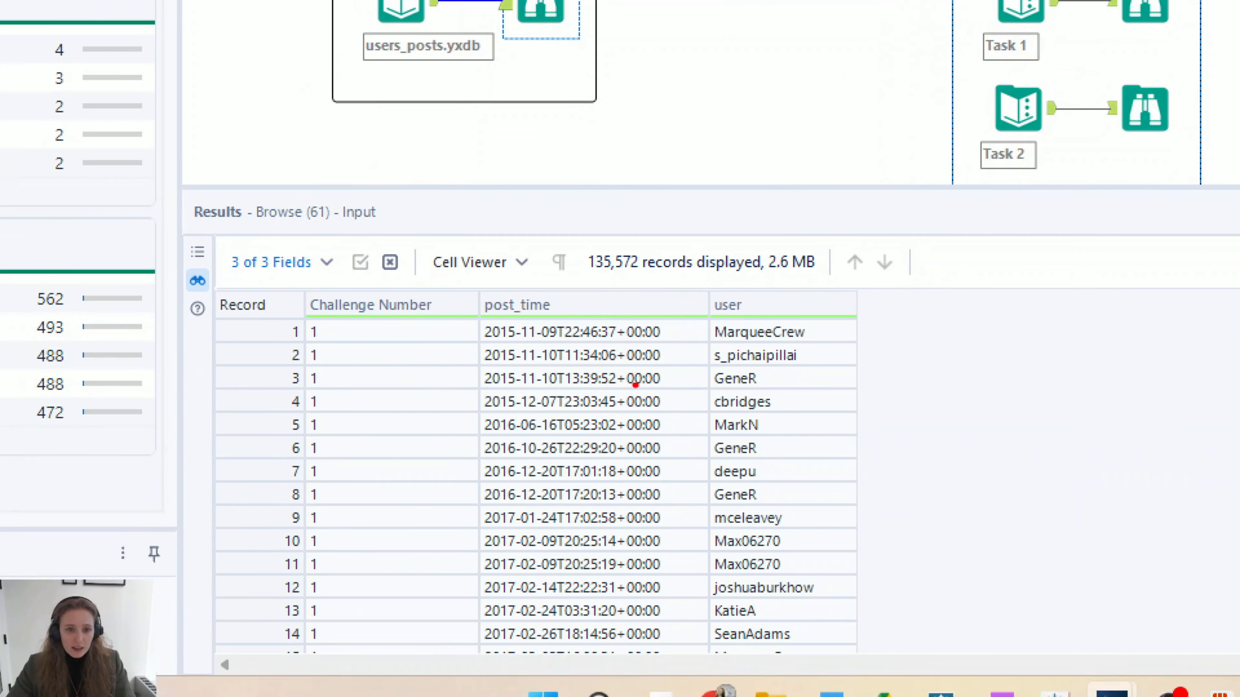
pyautogui.moveTo(482, 343); pyautogui.dragTo(560, 343)
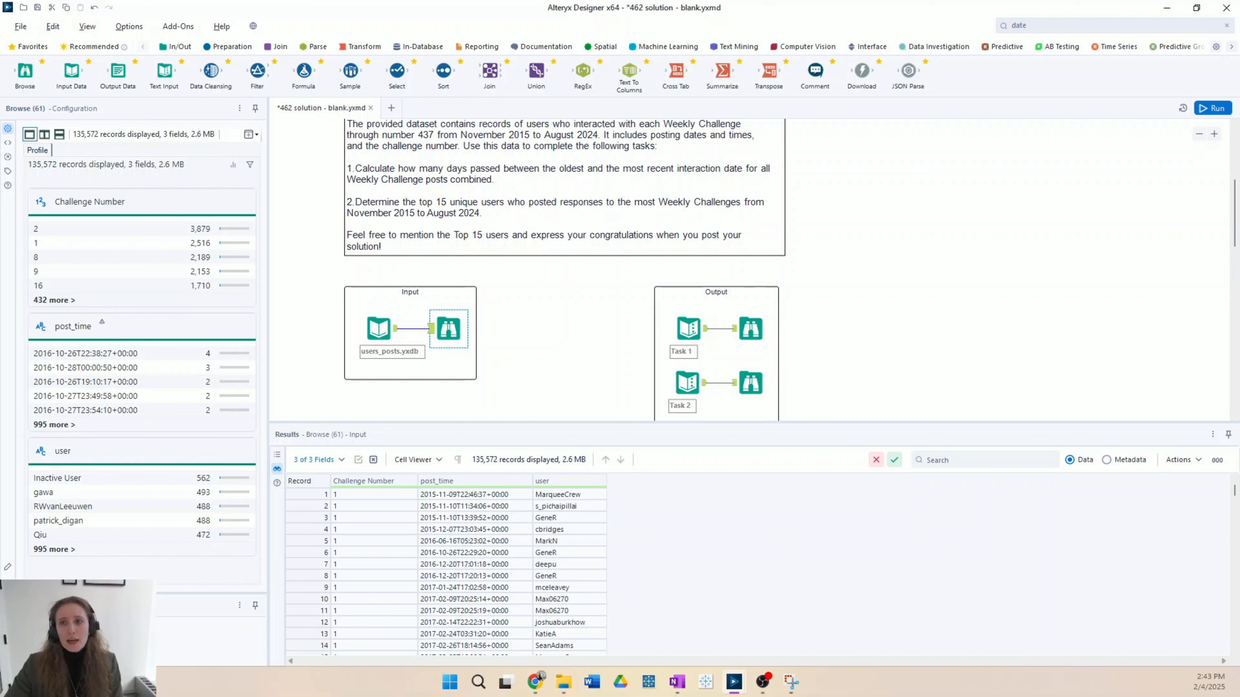
# Step: Add a Text To Columns tool inside the Task 1 container and connect it to the users_posts.yxdb input
pyautogui.click(1064, 26)
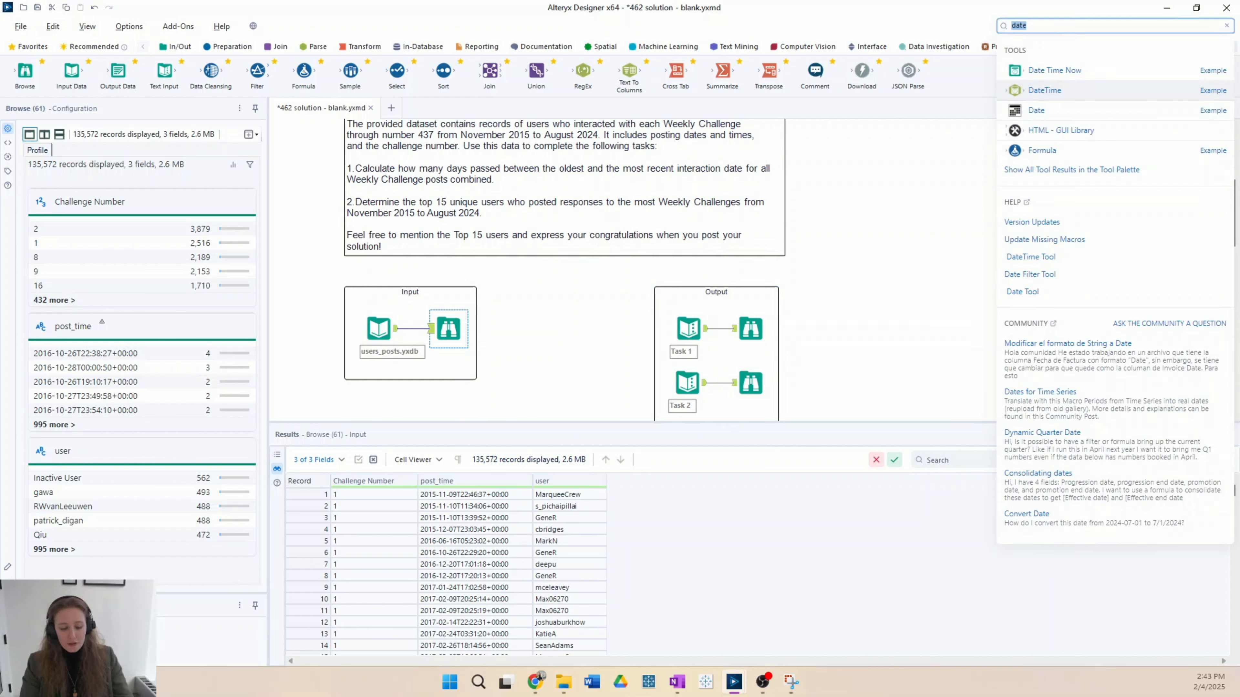
pyautogui.write('tex')
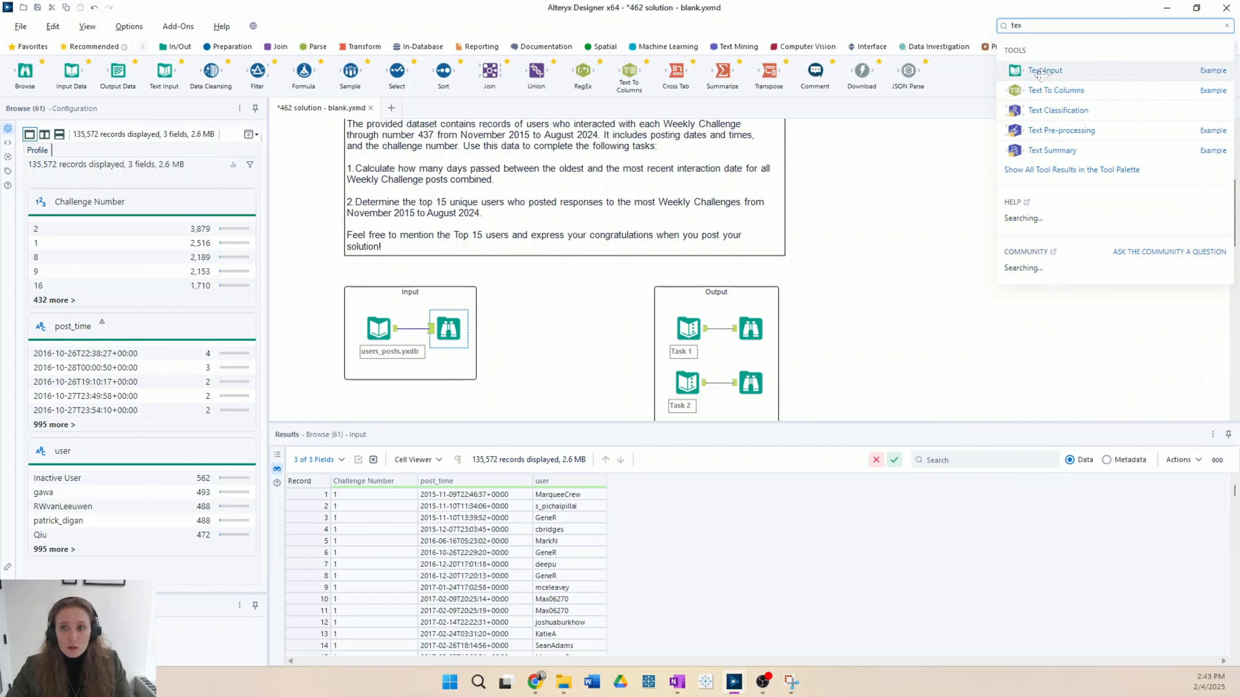
pyautogui.moveTo(1038, 90); pyautogui.dragTo(479, 406)
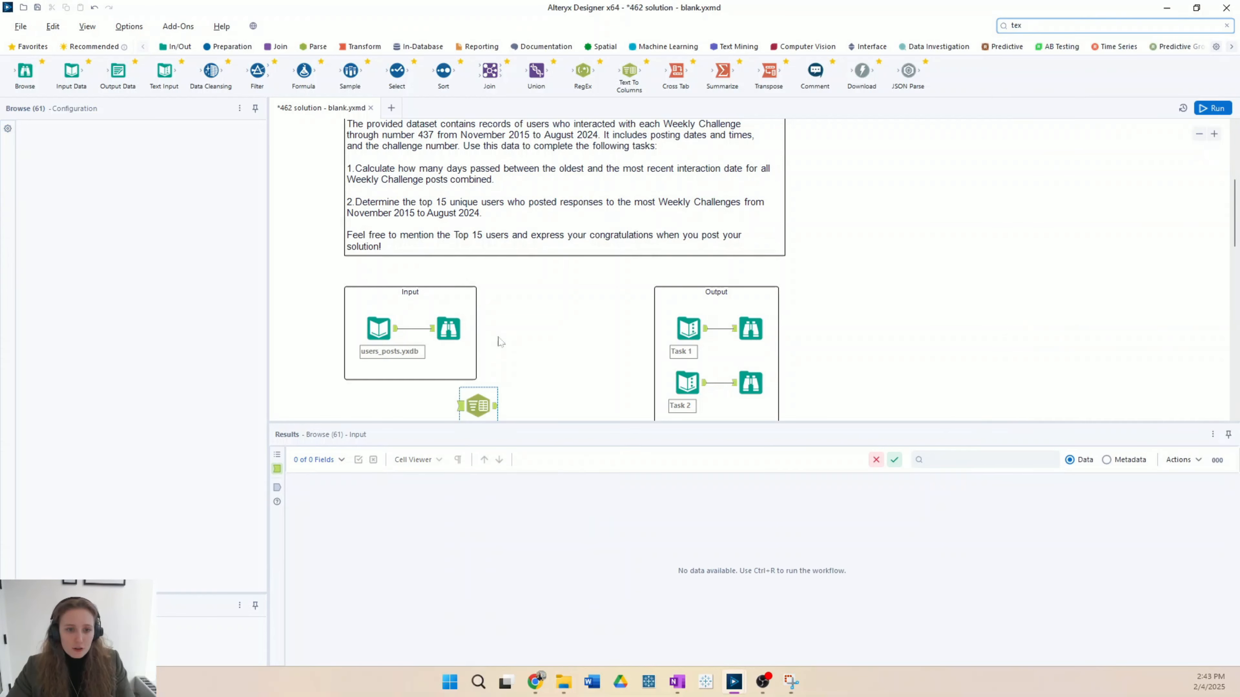
pyautogui.scroll(-2, 516, 305)
pyautogui.moveTo(488, 304); pyautogui.dragTo(473, 389)
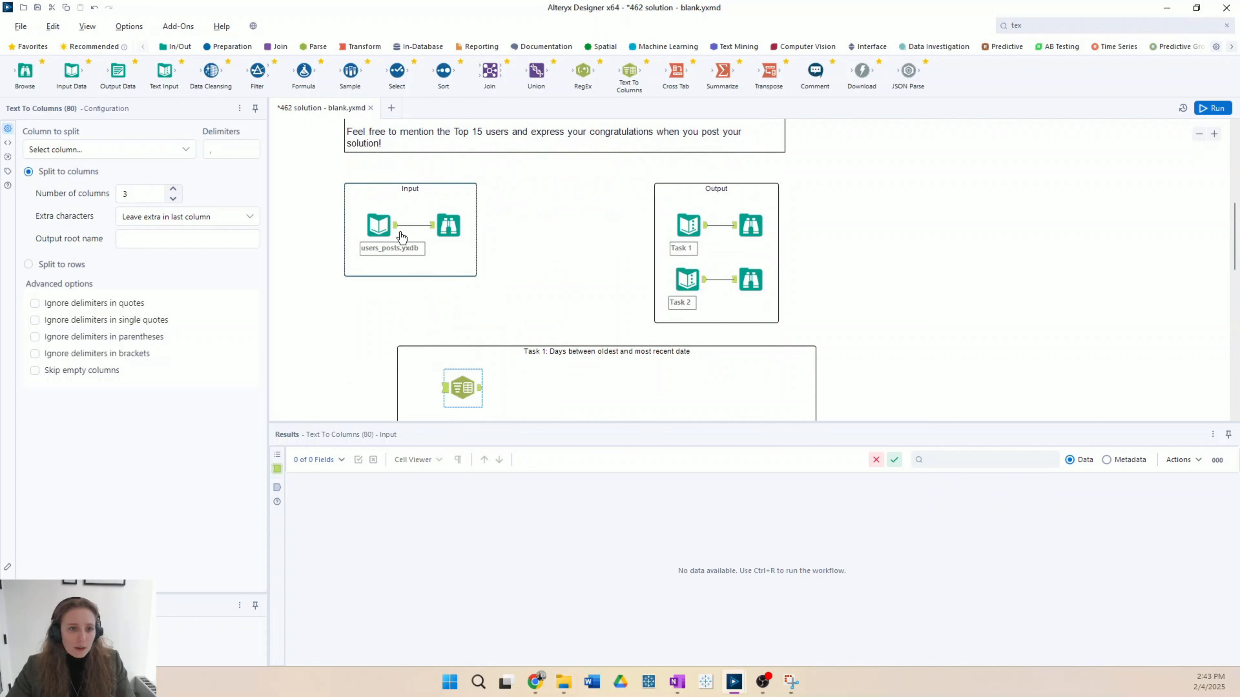
pyautogui.moveTo(397, 225); pyautogui.dragTo(456, 388)
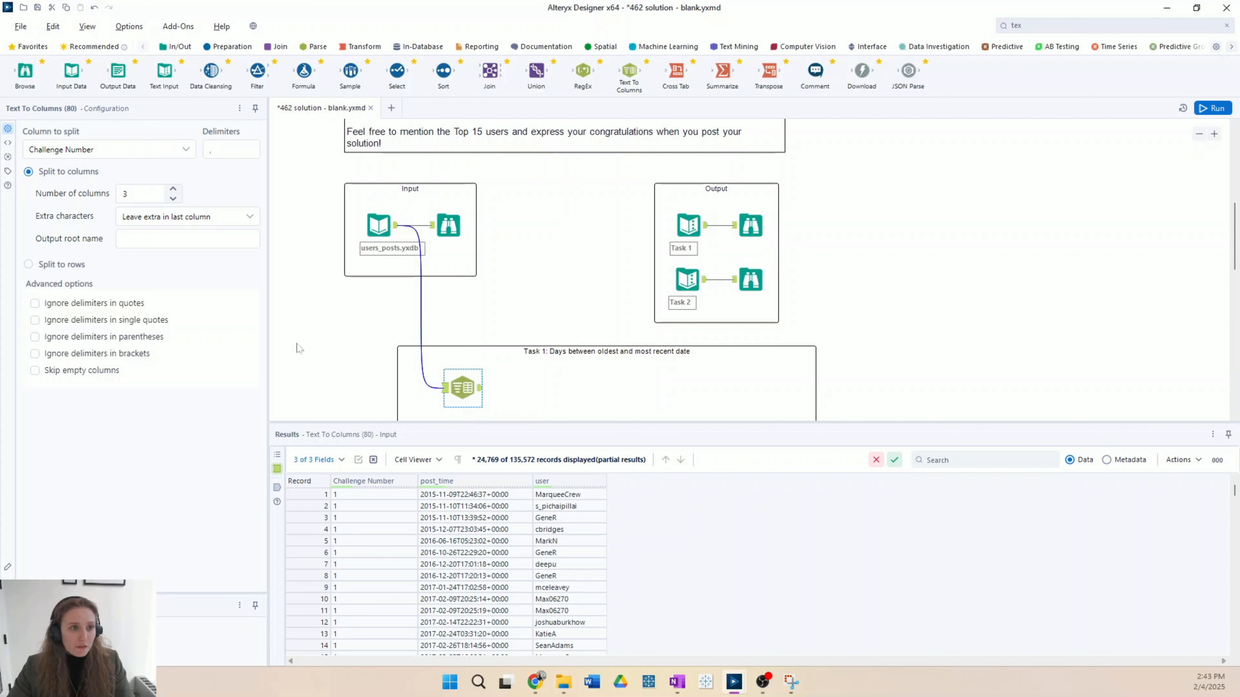
# Step: Configure Text To Columns to split post_time into 2 columns with T as the delimiter
pyautogui.click(188, 150)
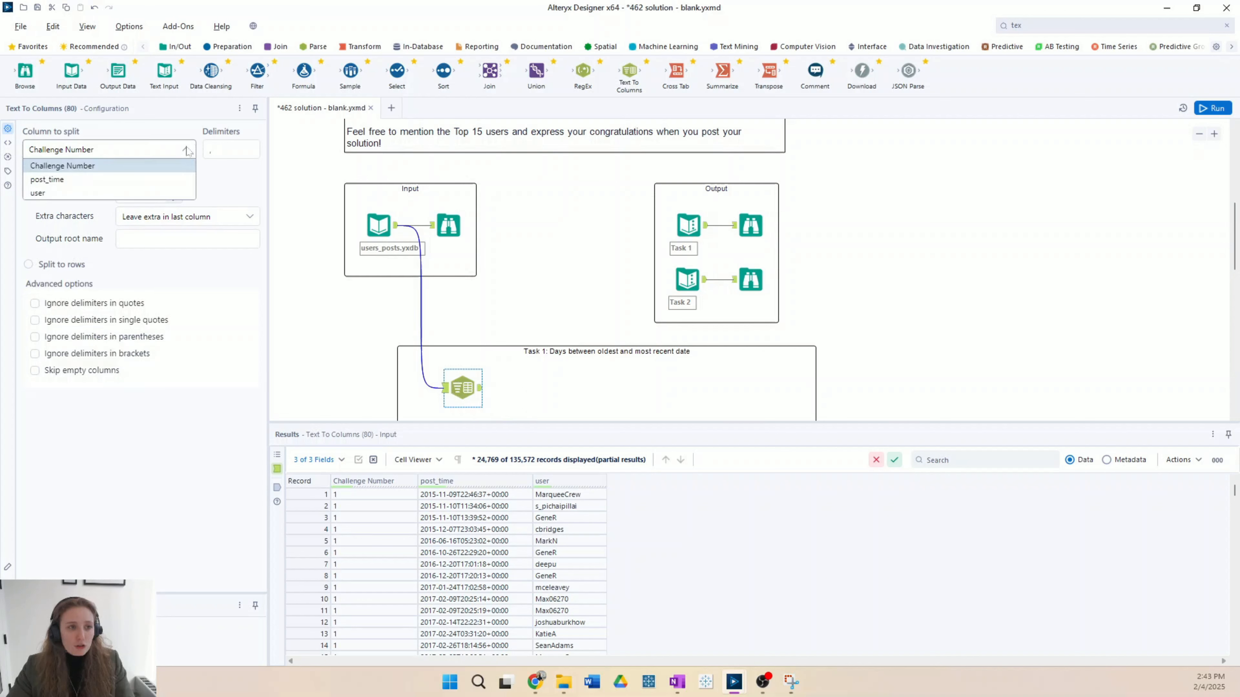
pyautogui.click(167, 179)
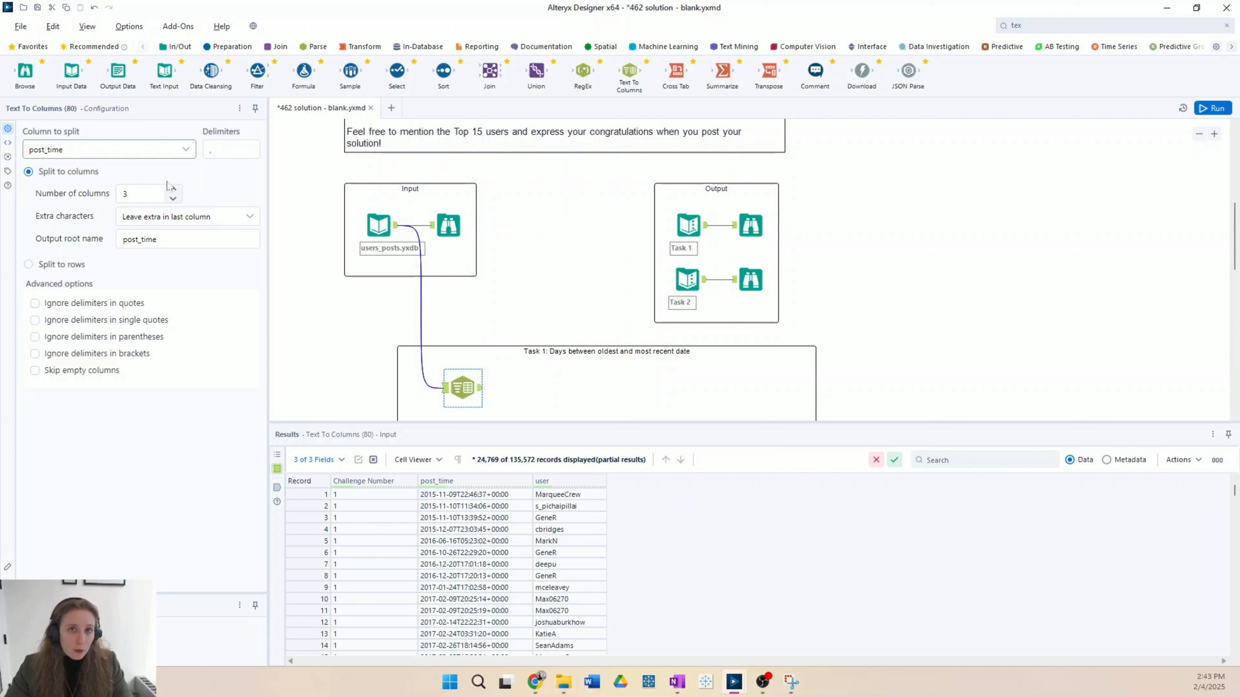
pyautogui.click(238, 149)
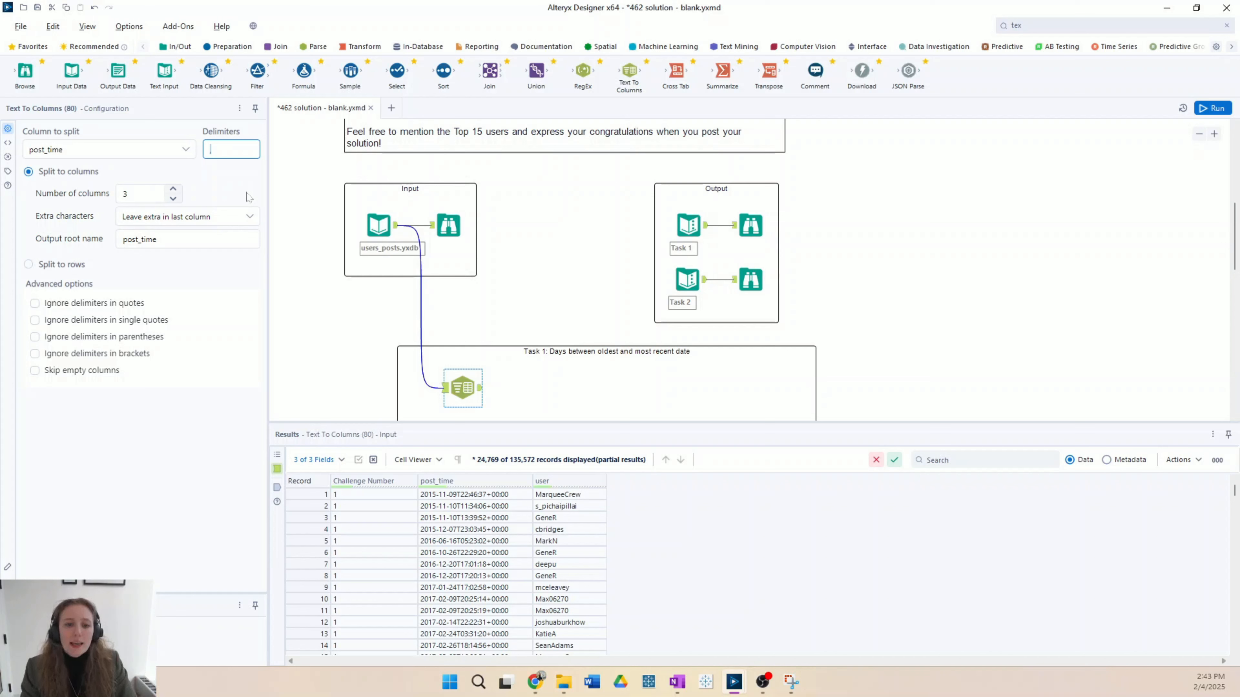
pyautogui.write('T')
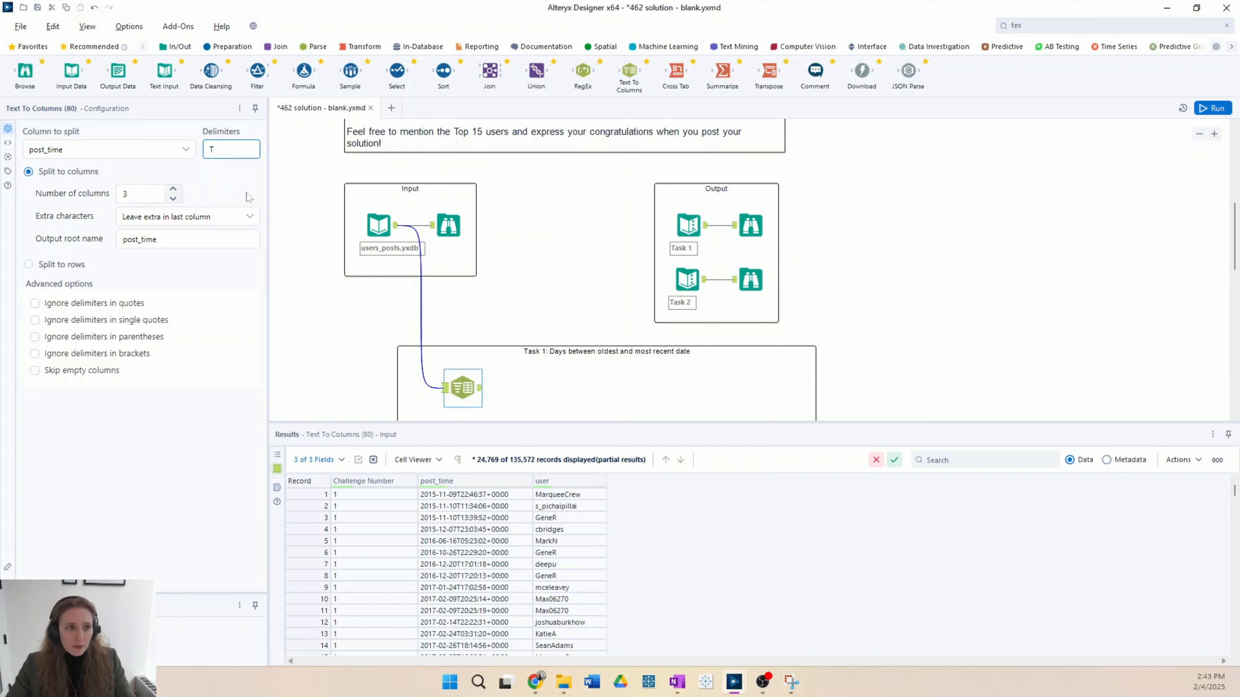
pyautogui.click(172, 199)
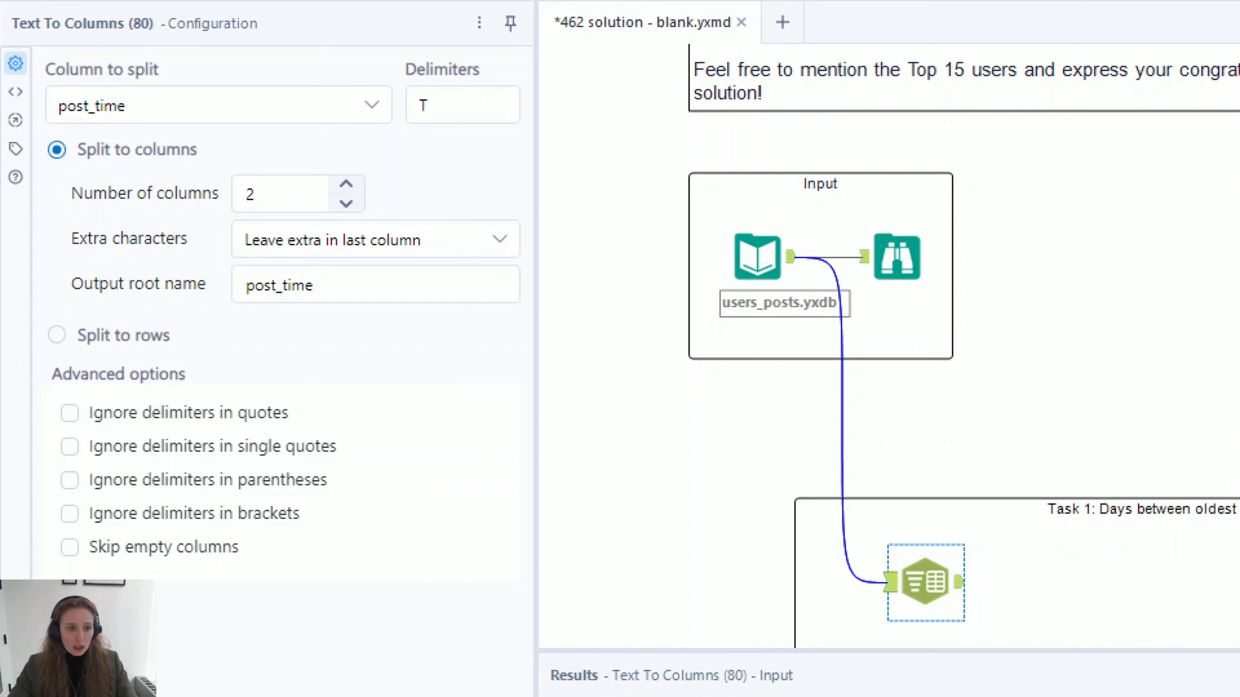
# Step: Run the workflow and check the Text To Columns output records and the data types of the split fields
pyautogui.hotkey('ctrl', 'r')
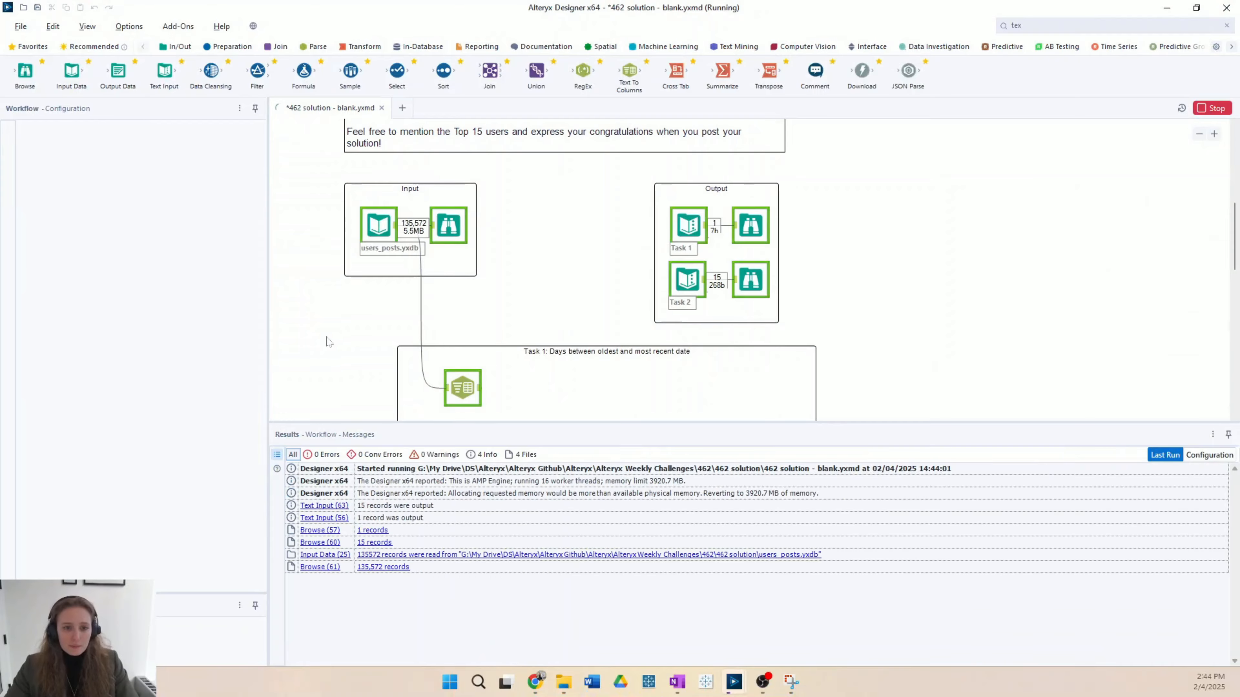
pyautogui.click(464, 389)
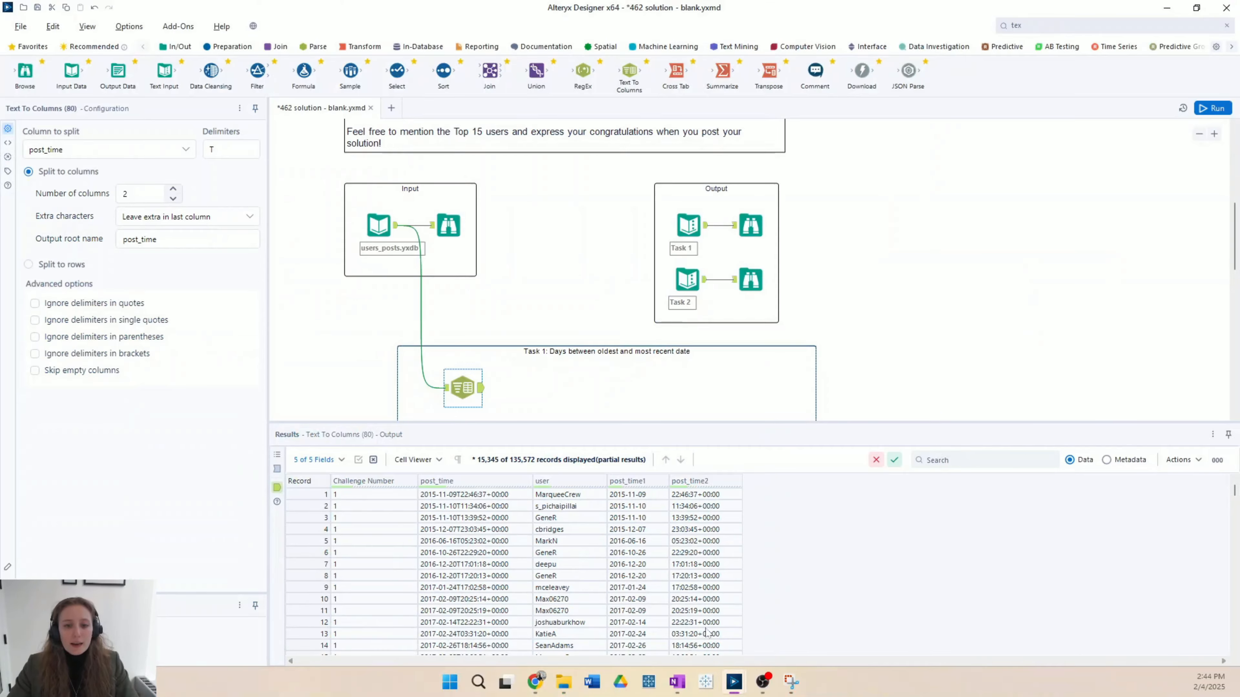
pyautogui.click(1107, 462)
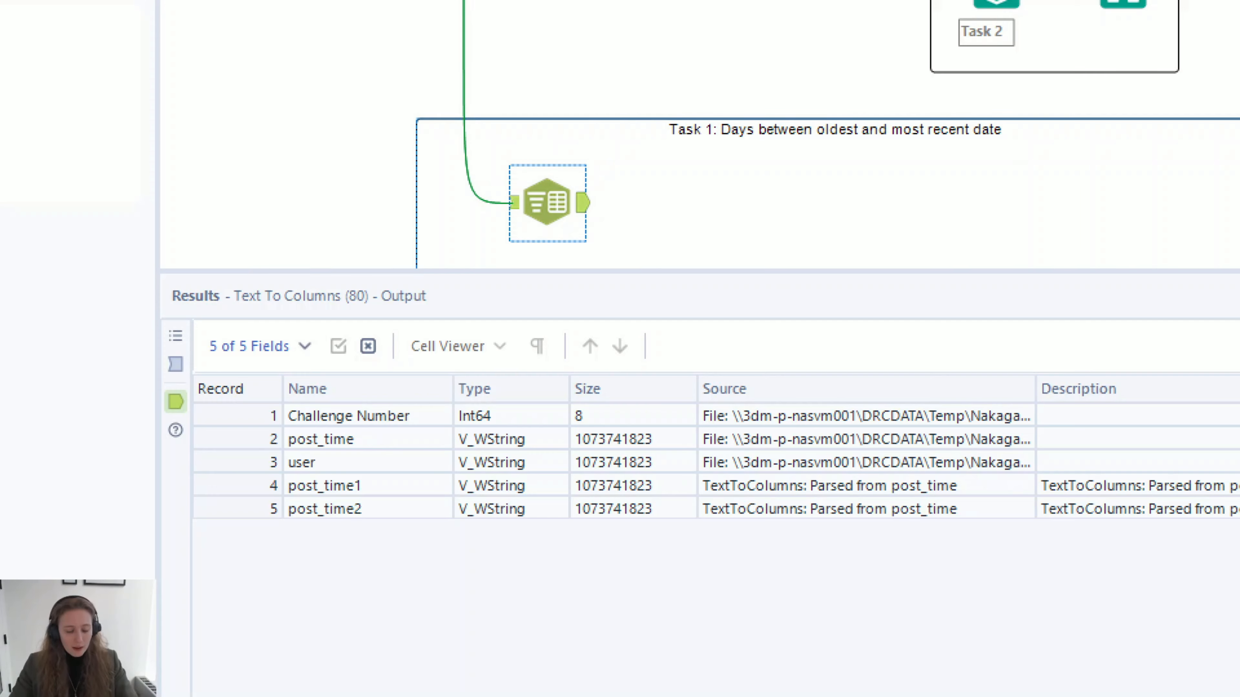
pyautogui.click(1070, 460)
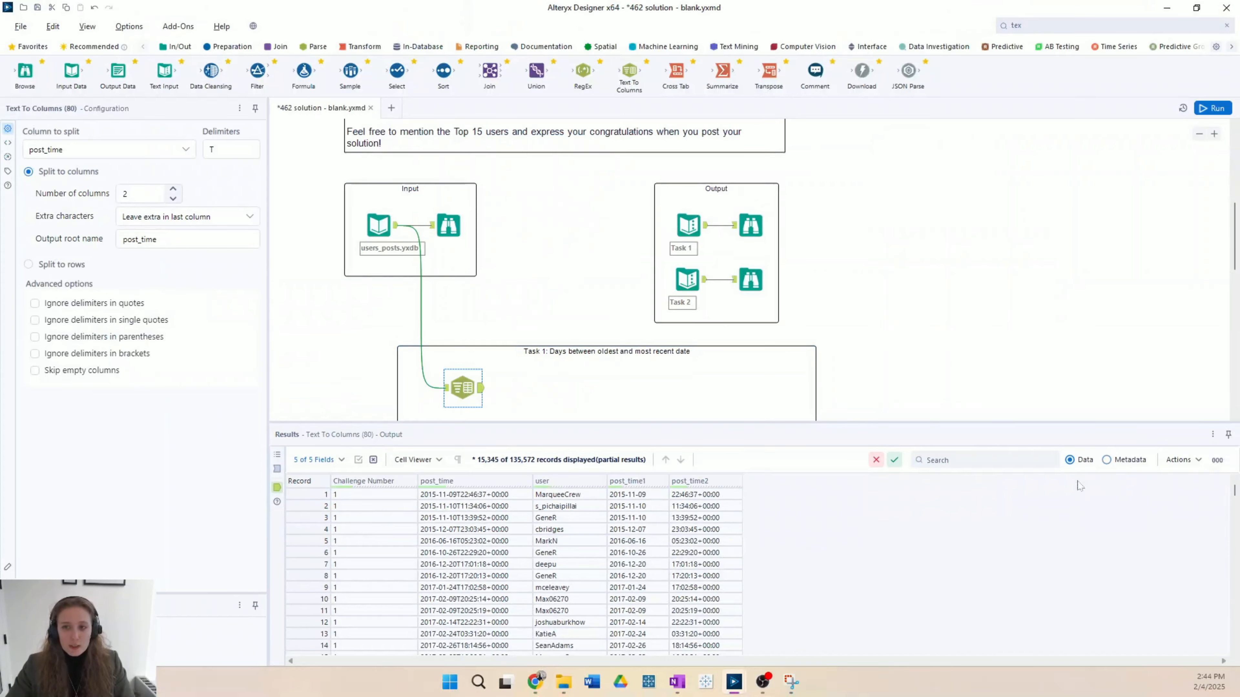
# Step: Add a DateTime tool after Text To Columns in the Task 1 container
pyautogui.click(1054, 26)
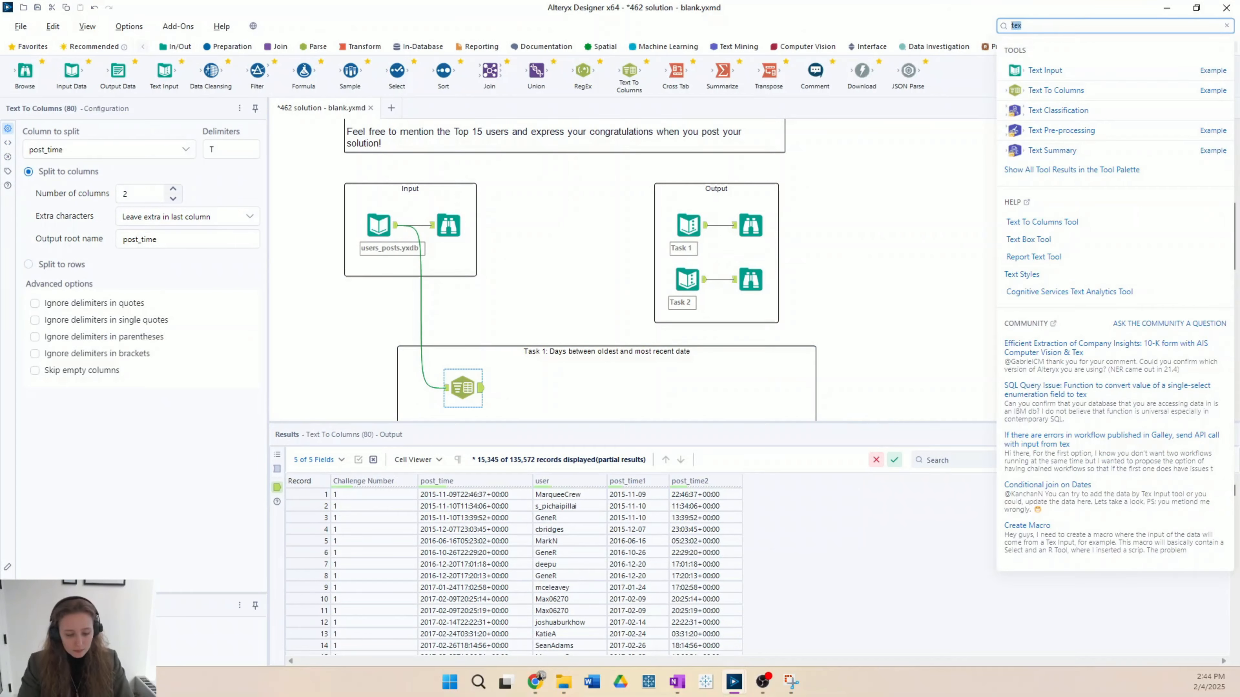
pyautogui.write('date')
pyautogui.moveTo(1044, 70); pyautogui.dragTo(524, 388)
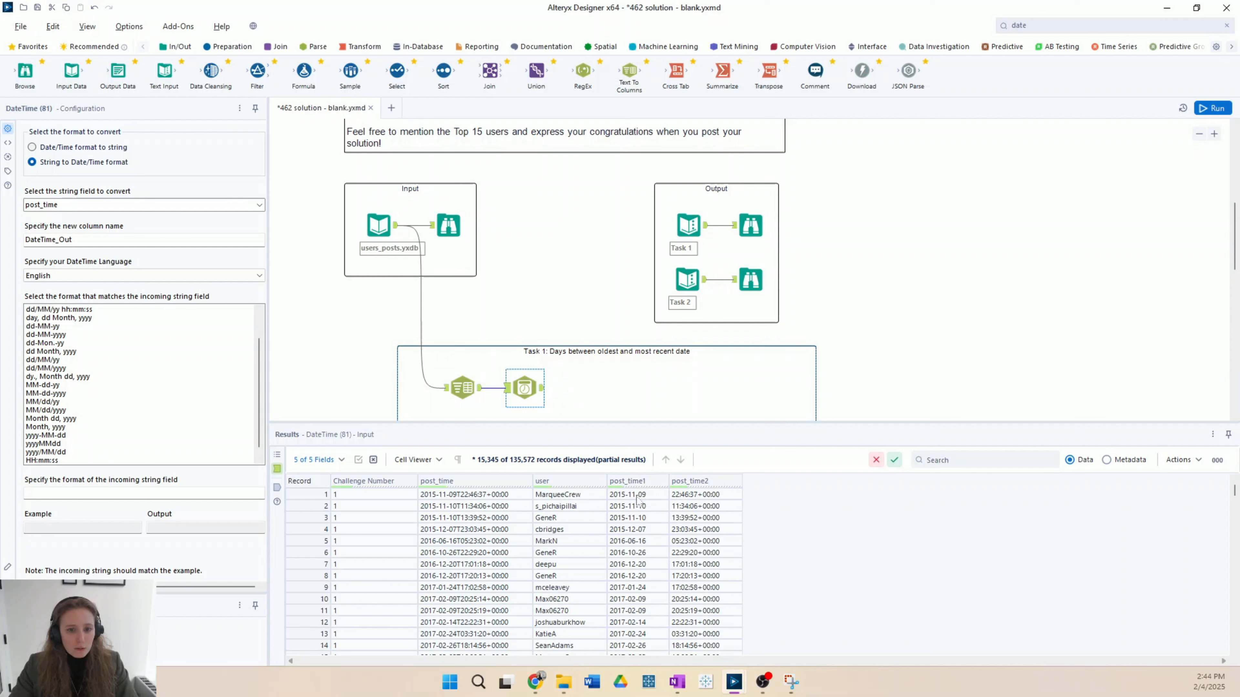
# Step: Configure the DateTime tool to convert the string field post_time1 from yyyy-MM-dd into a new column named Date
pyautogui.click(259, 205)
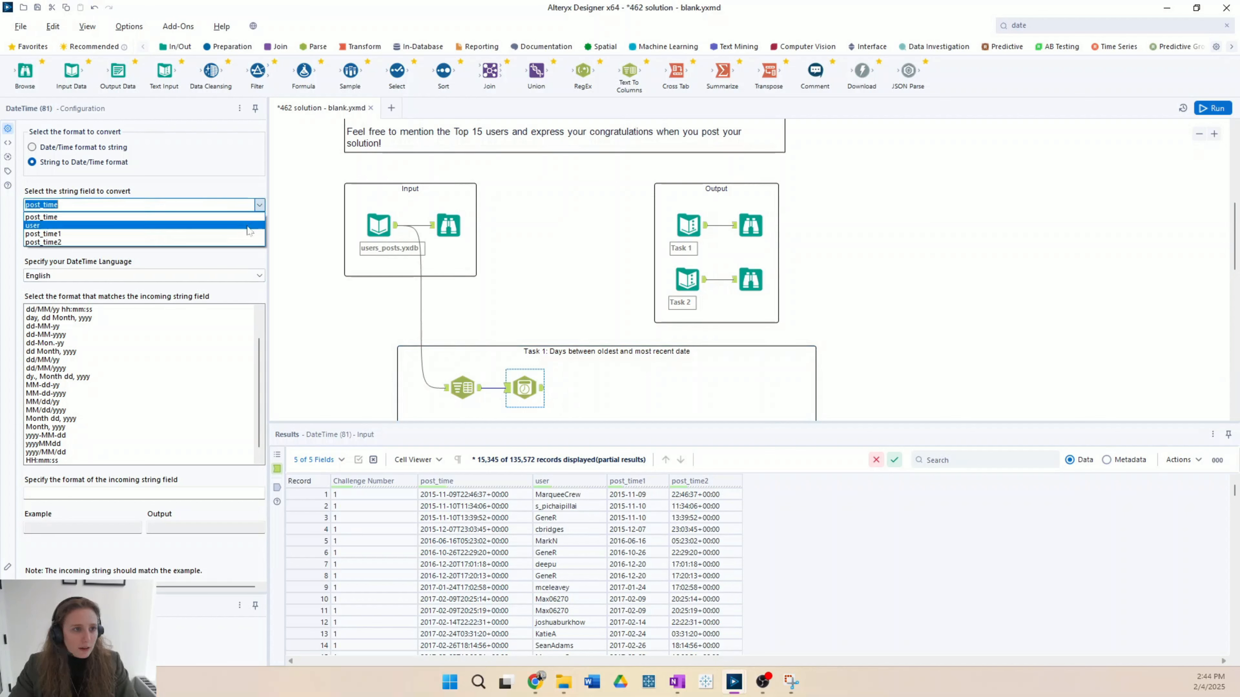
pyautogui.click(248, 234)
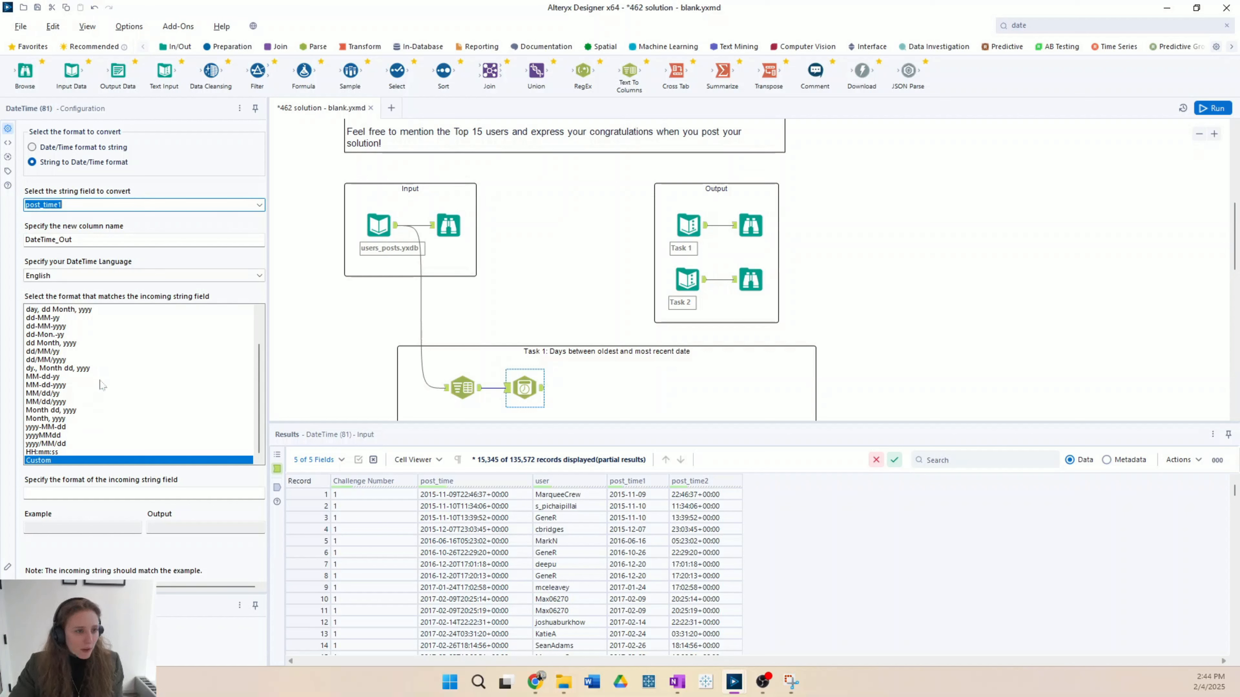
pyautogui.click(59, 428)
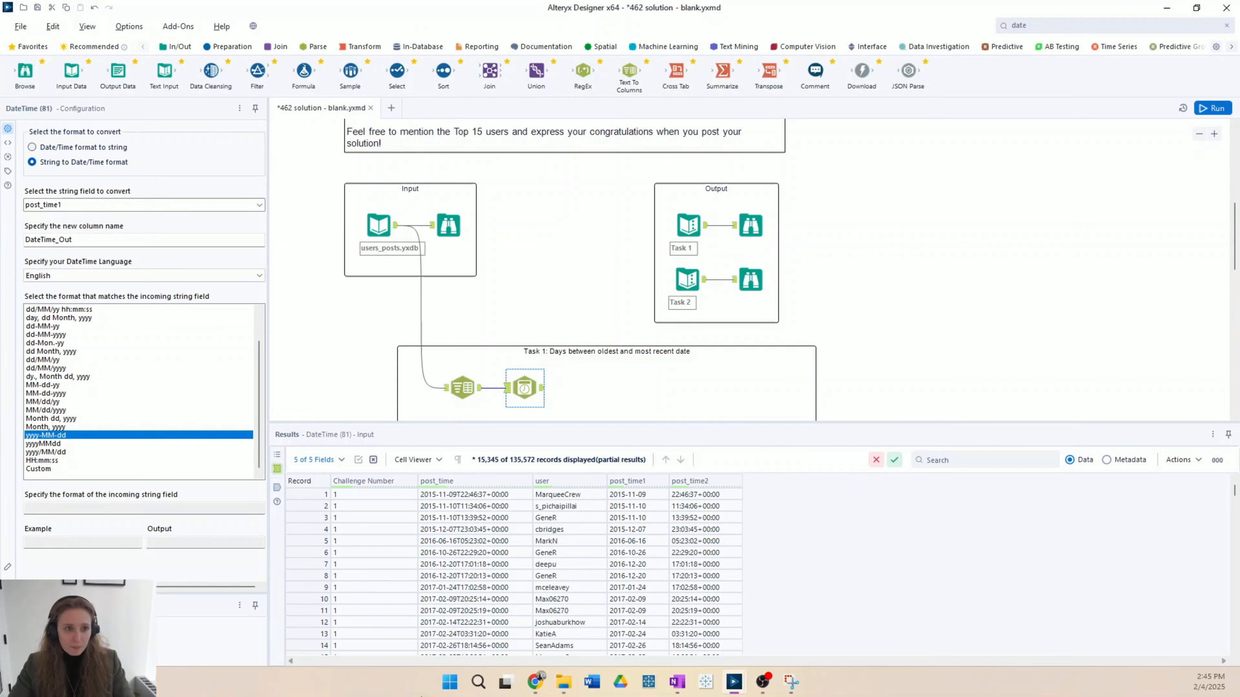
pyautogui.moveTo(77, 240); pyautogui.dragTo(12, 242)
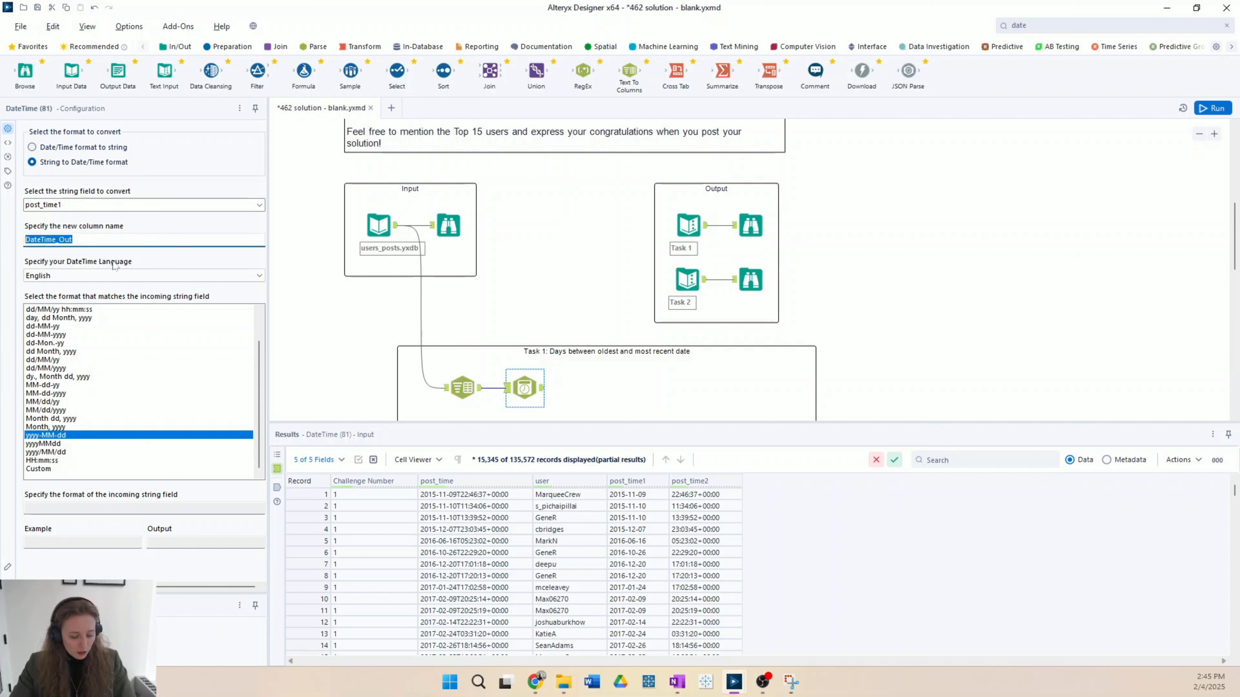
pyautogui.write('Date')
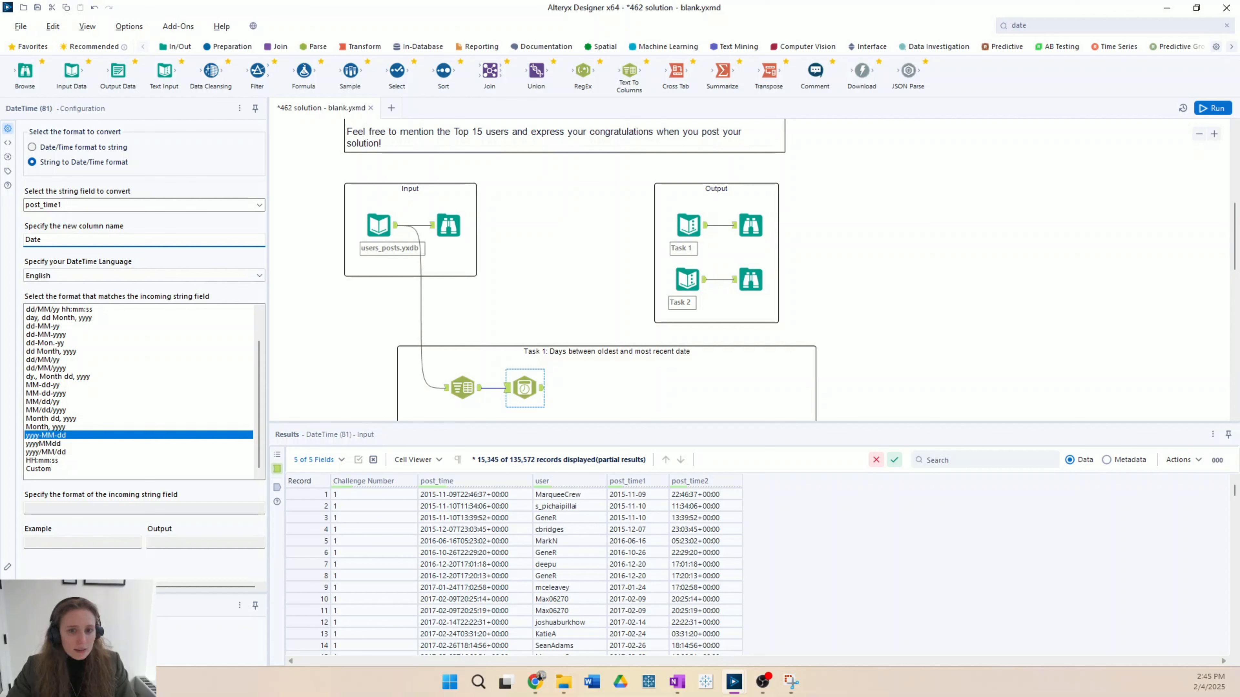
# Step: Run the workflow, check the new Date field's data type, and shrink the results area to show more canvas
pyautogui.hotkey('ctrl', 'r')
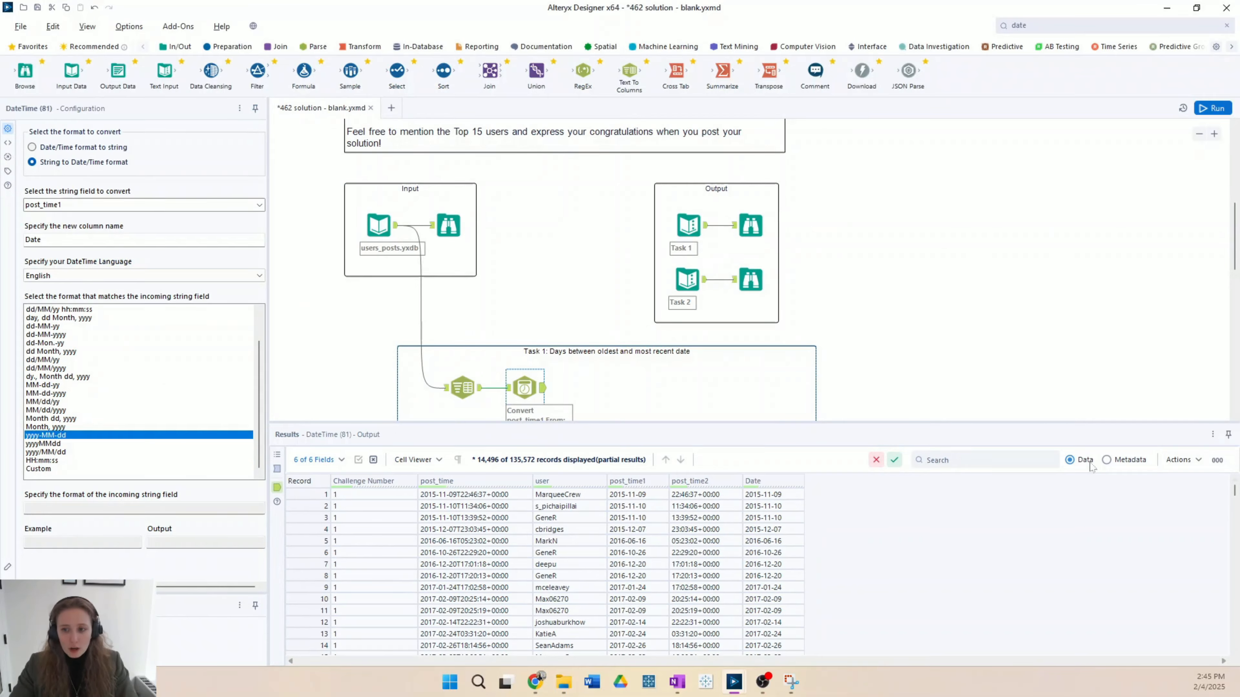
pyautogui.click(1107, 460)
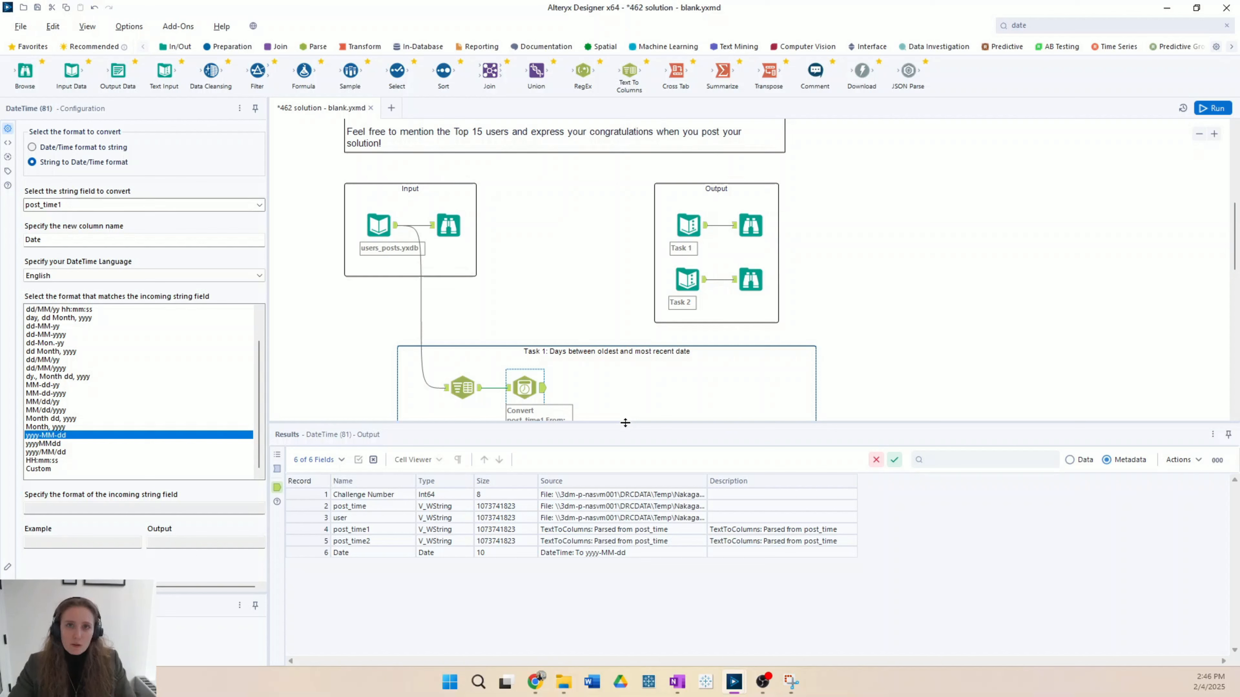
pyautogui.moveTo(625, 423); pyautogui.dragTo(625, 476)
pyautogui.scroll(-1, 619, 359)
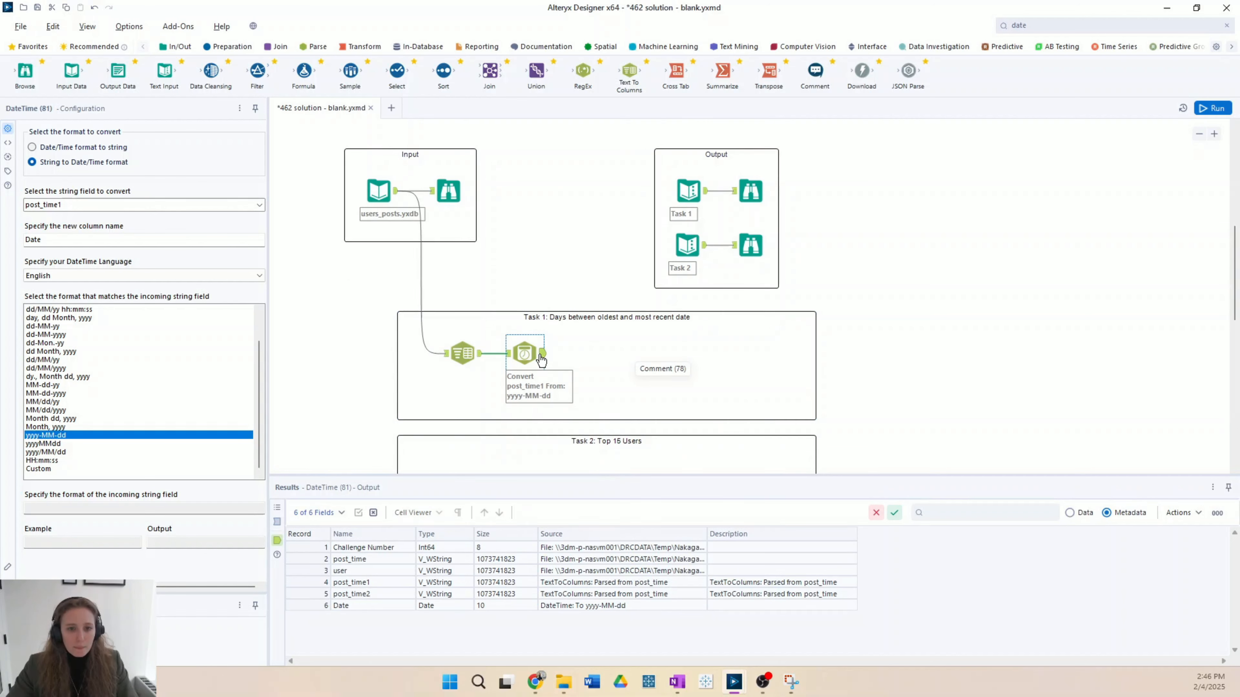
pyautogui.click(1070, 512)
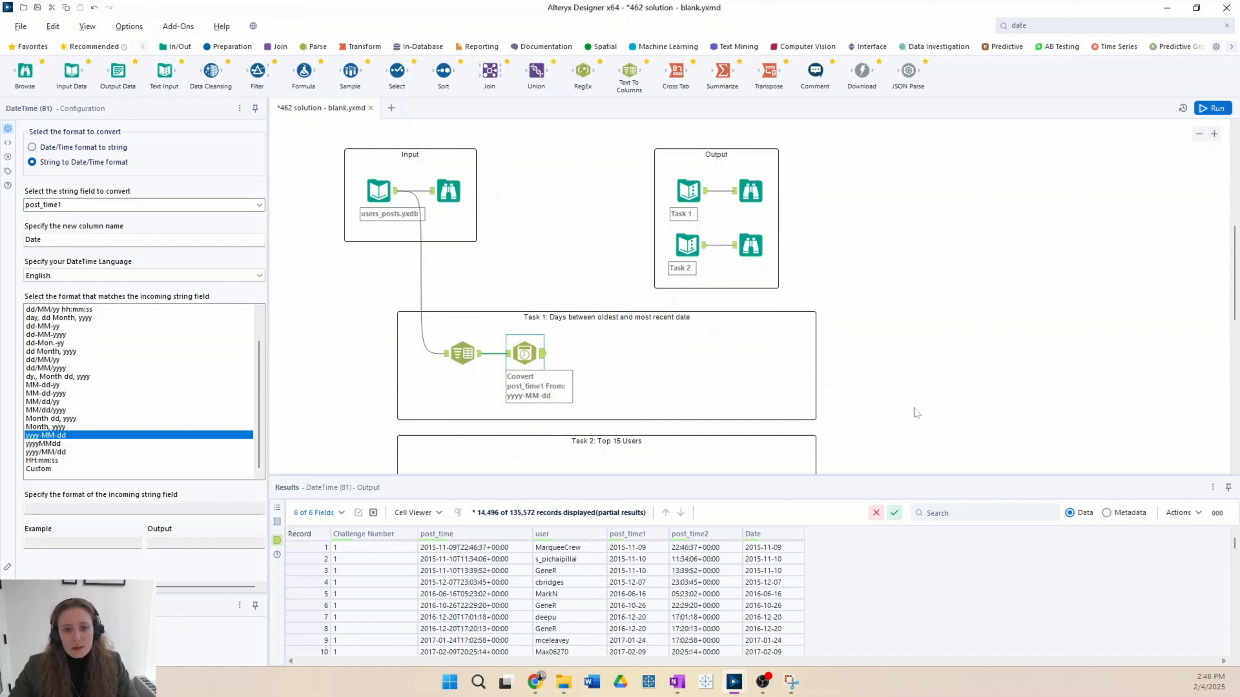
# Step: Add a Summarize tool after the DateTime tool, output the Min and Max of the Date field, and run the workflow
pyautogui.moveTo(723, 72); pyautogui.dragTo(589, 354)
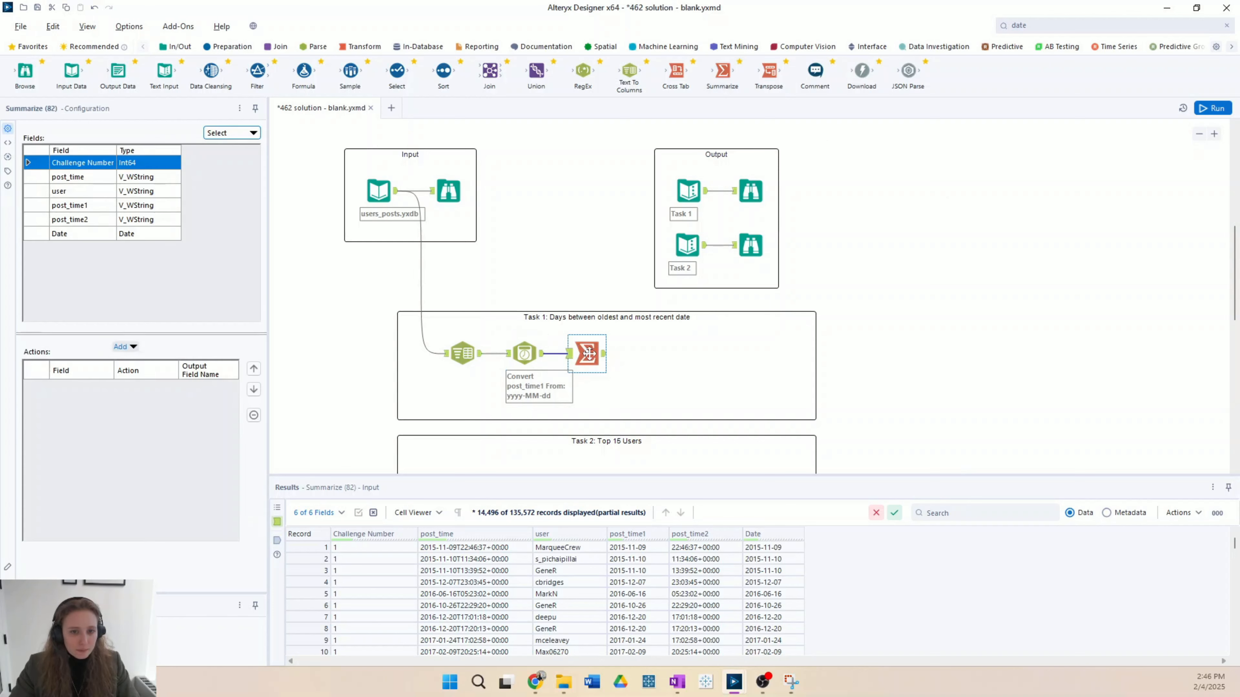
pyautogui.click(81, 235)
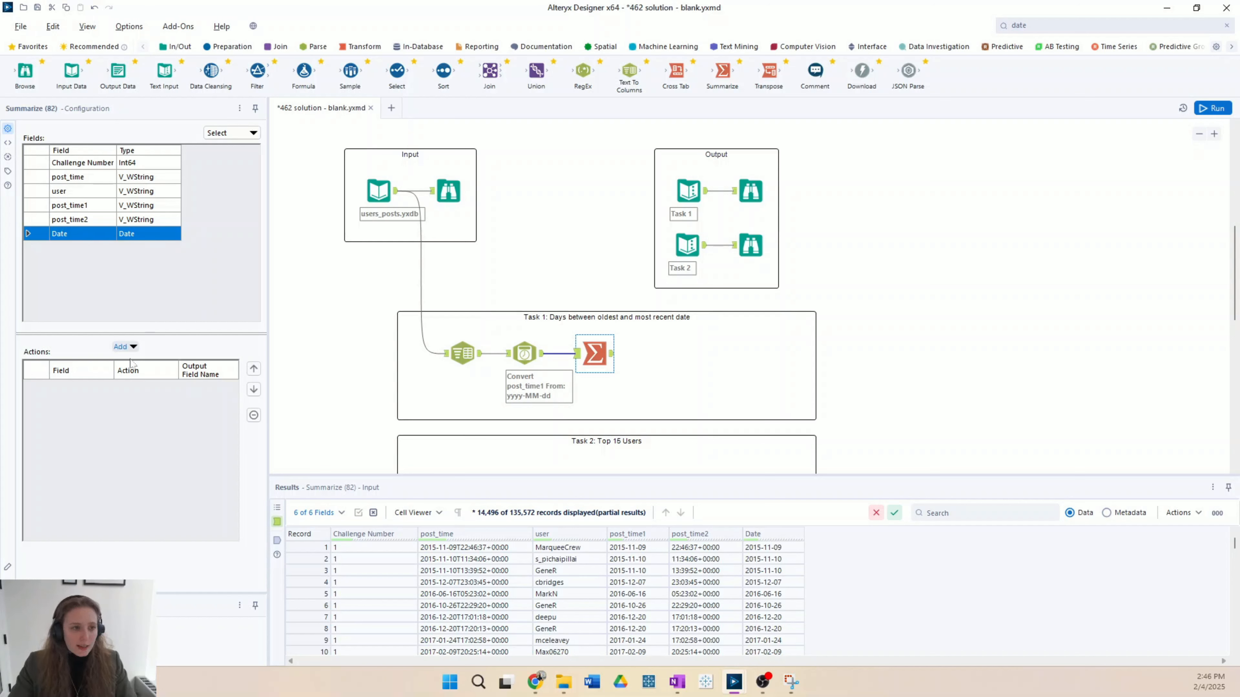
pyautogui.click(128, 348)
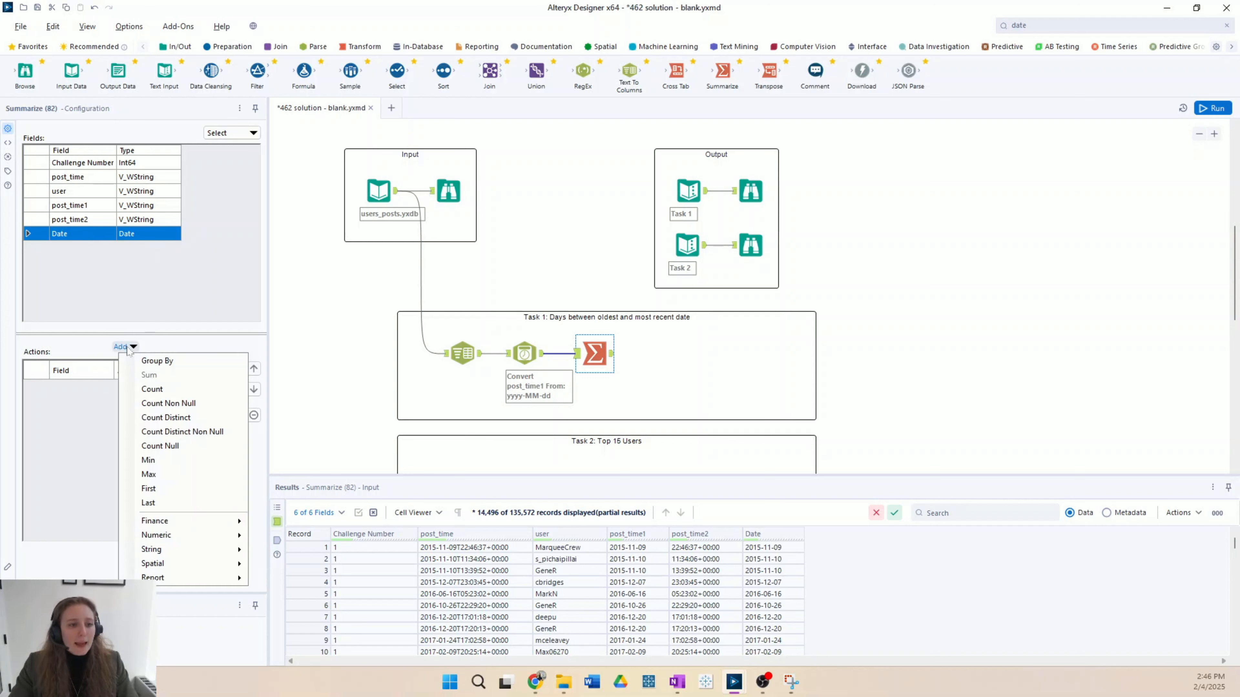
pyautogui.click(210, 461)
pyautogui.click(125, 346)
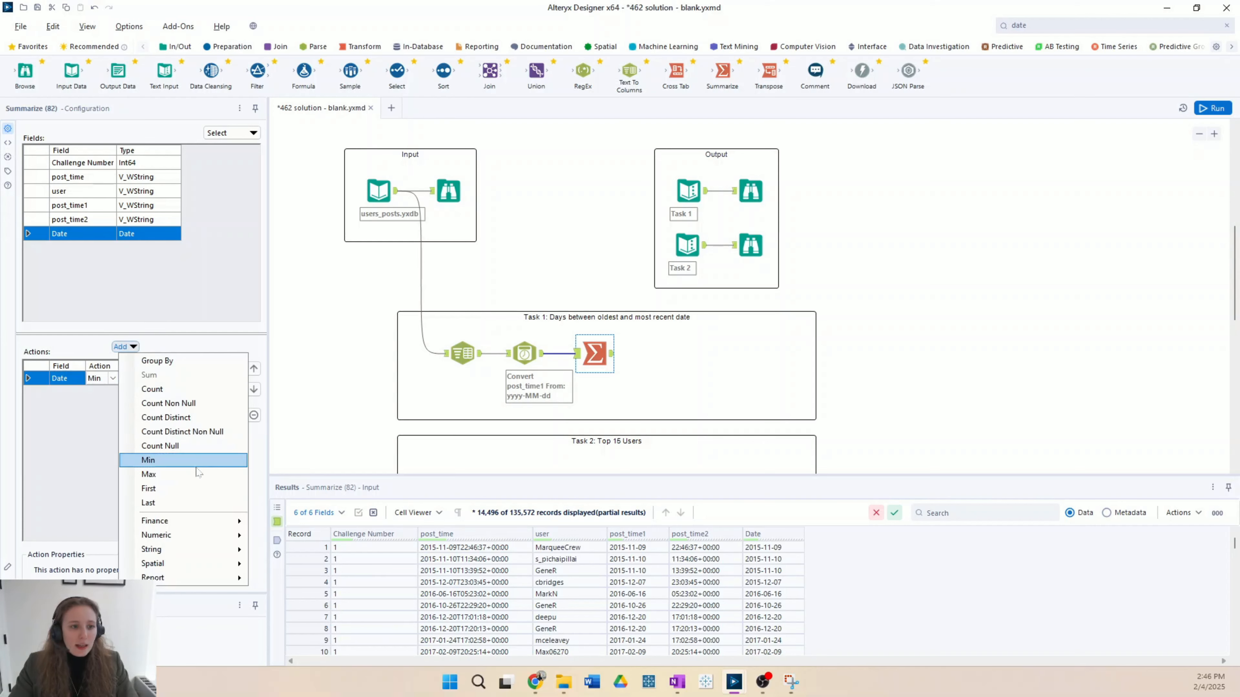
pyautogui.click(199, 474)
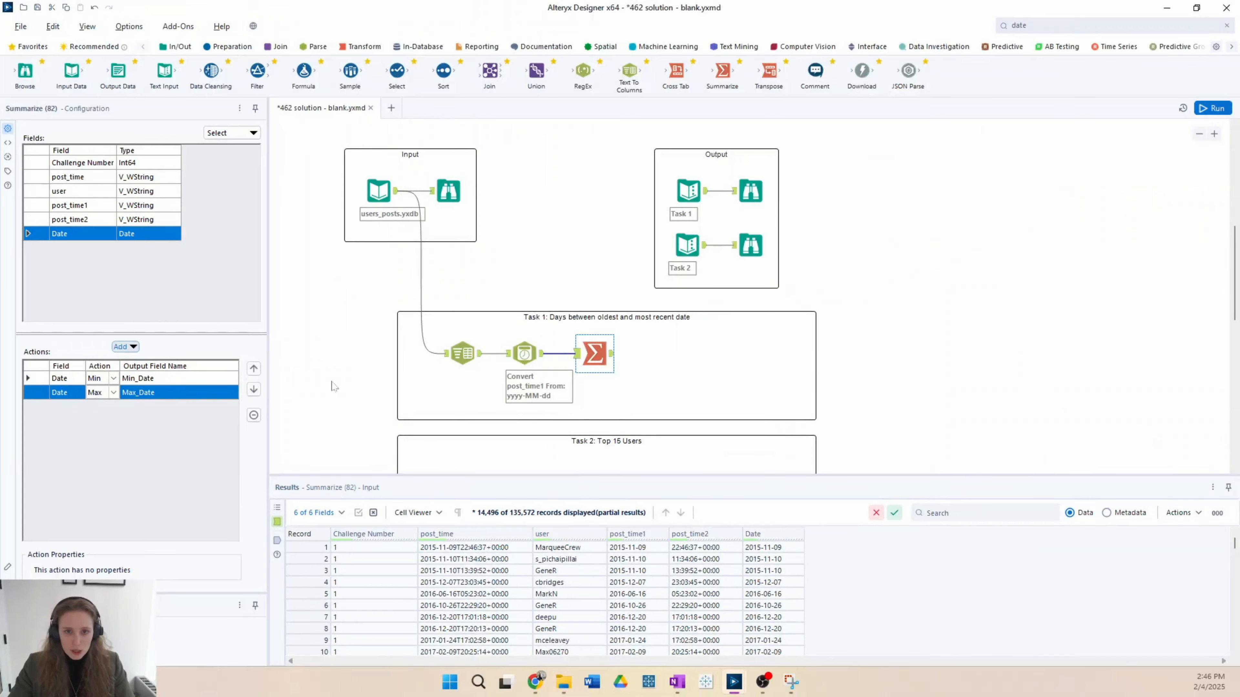
pyautogui.hotkey('ctrl', 'r')
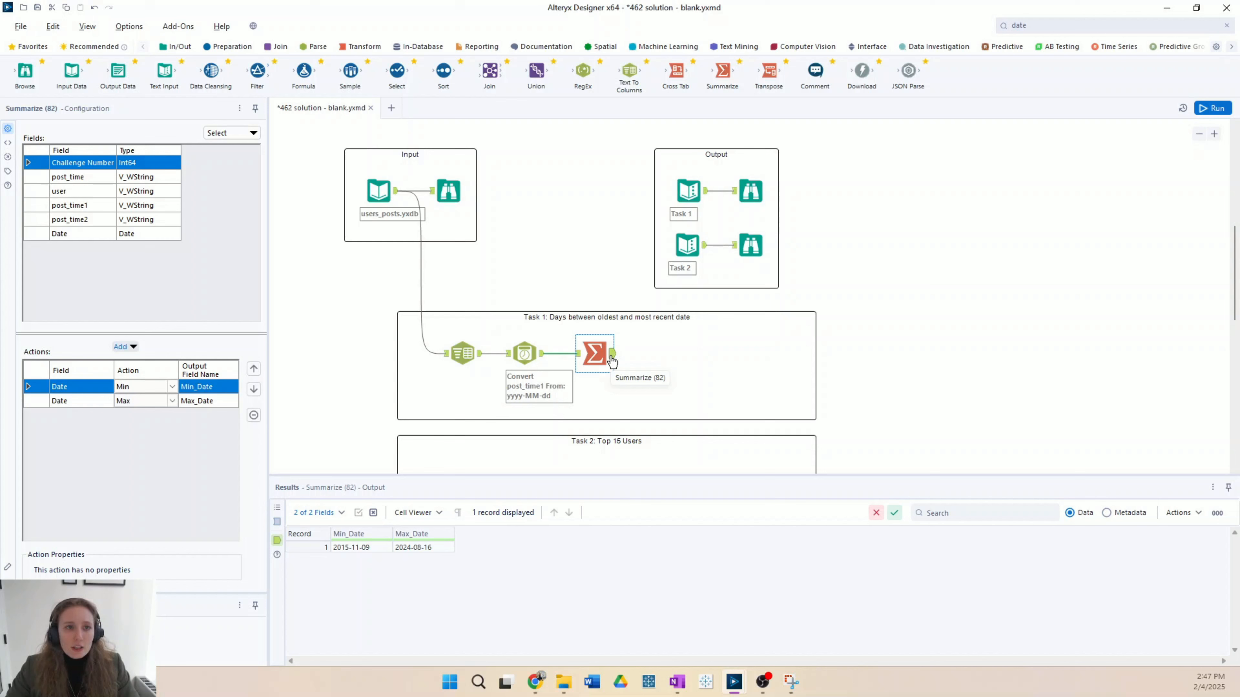
# Step: Add a Formula tool after Summarize in the Task 1 container and insert the DateTimeDiff function in its expression
pyautogui.moveTo(304, 71); pyautogui.dragTo(657, 353)
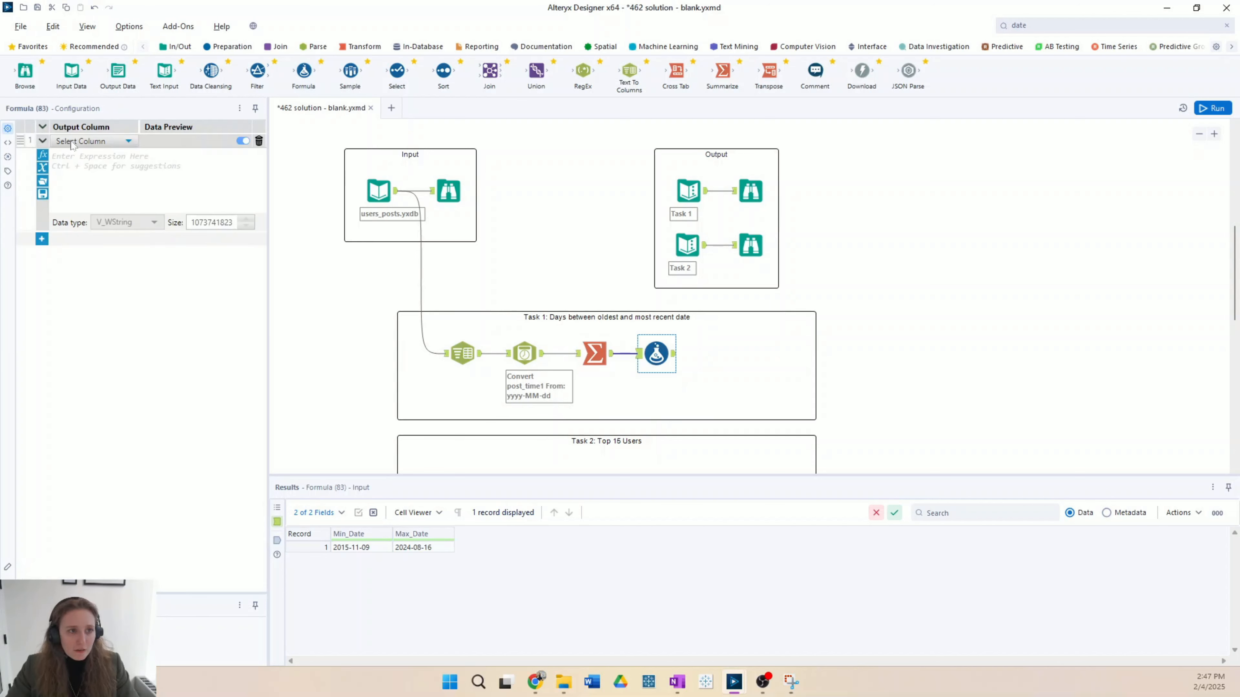
pyautogui.click(73, 157)
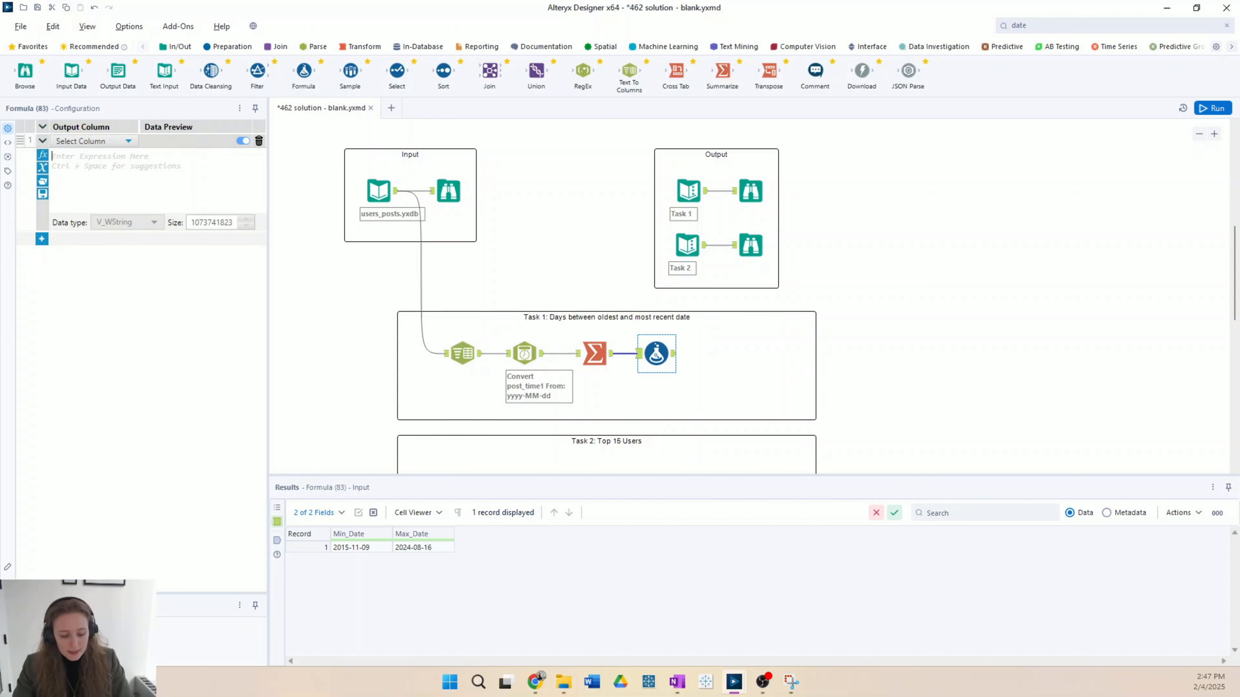
pyautogui.write('DATETIME')
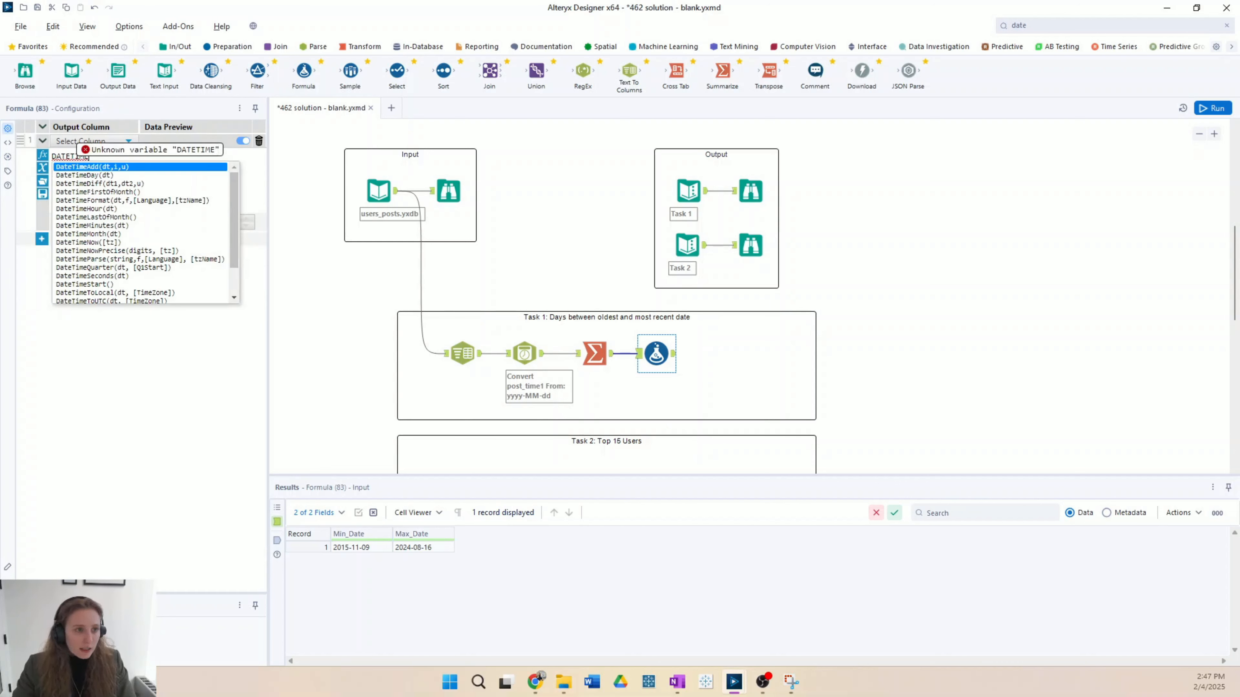
pyautogui.doubleClick(117, 185)
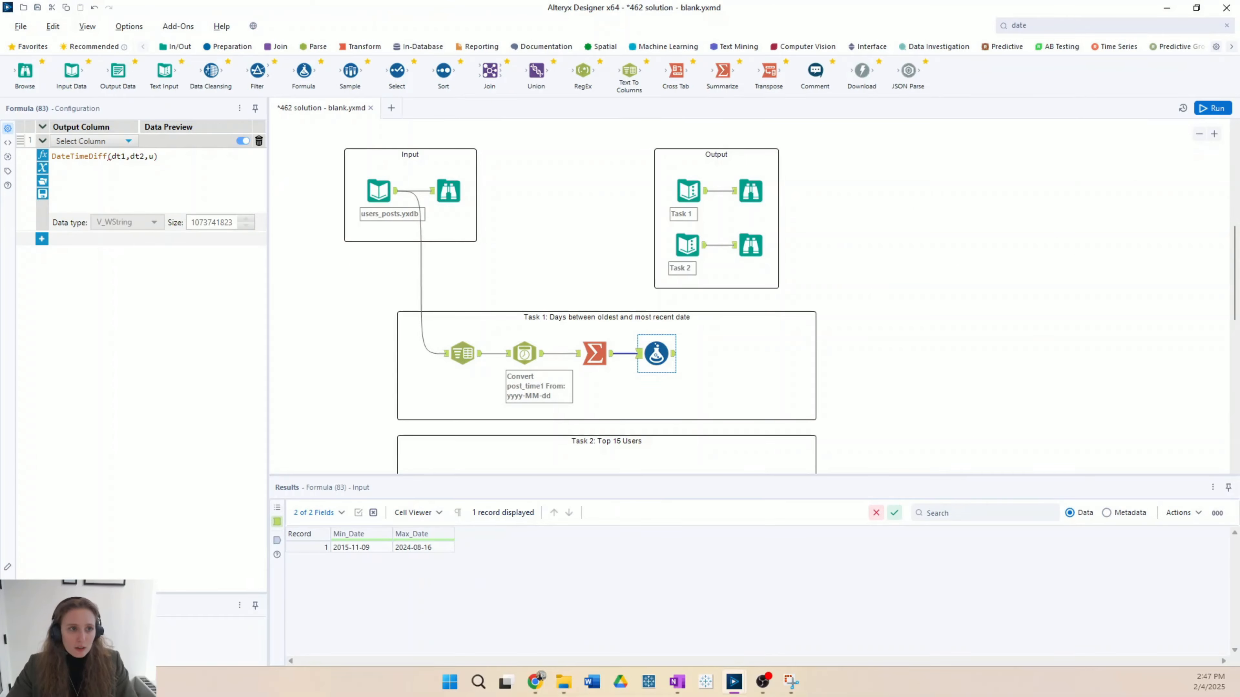
# Step: Fill in the function's arguments so the expression reads DateTimeDiff([Max_Date],[Min_Date],'day')
pyautogui.press('BackSpace')
pyautogui.press('BackSpace')
pyautogui.press('BackSpace')
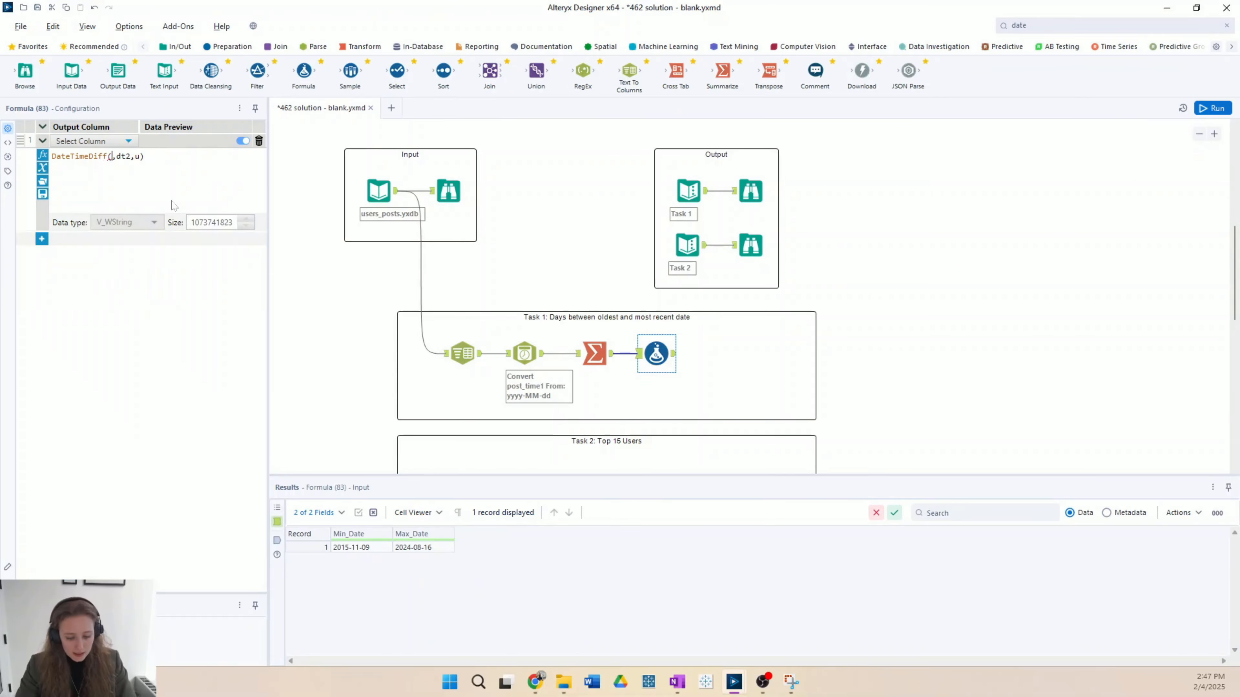
pyautogui.write('MAX')
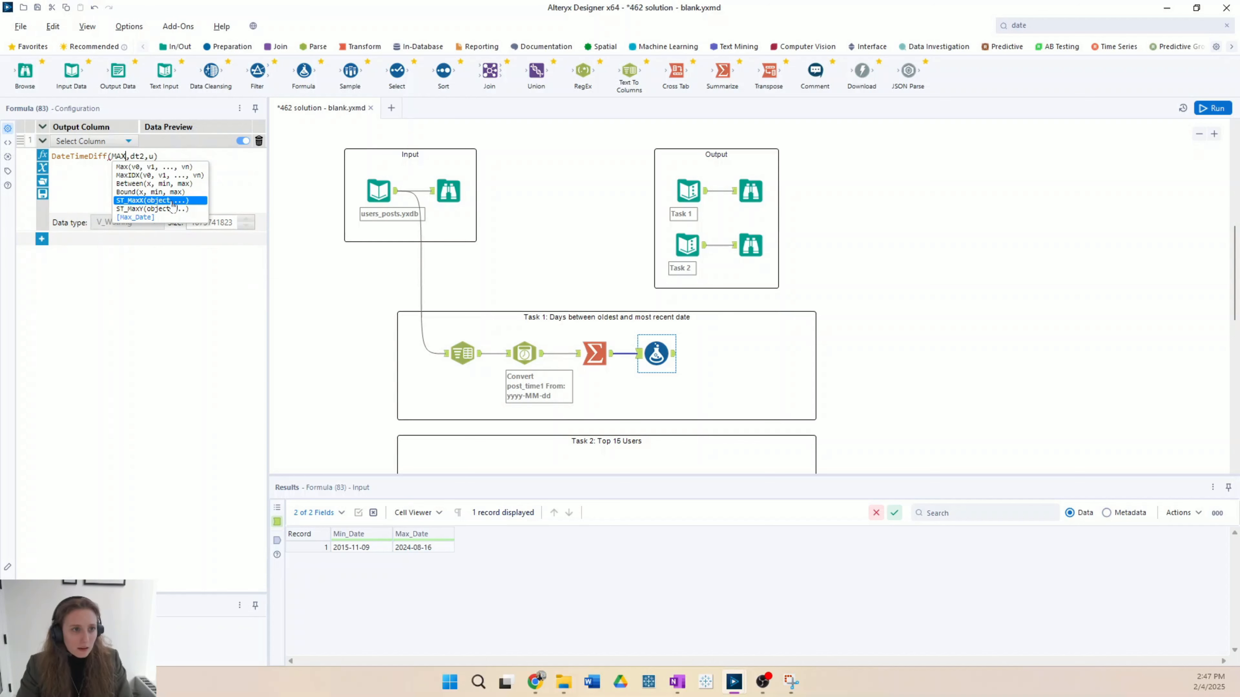
pyautogui.click(135, 217)
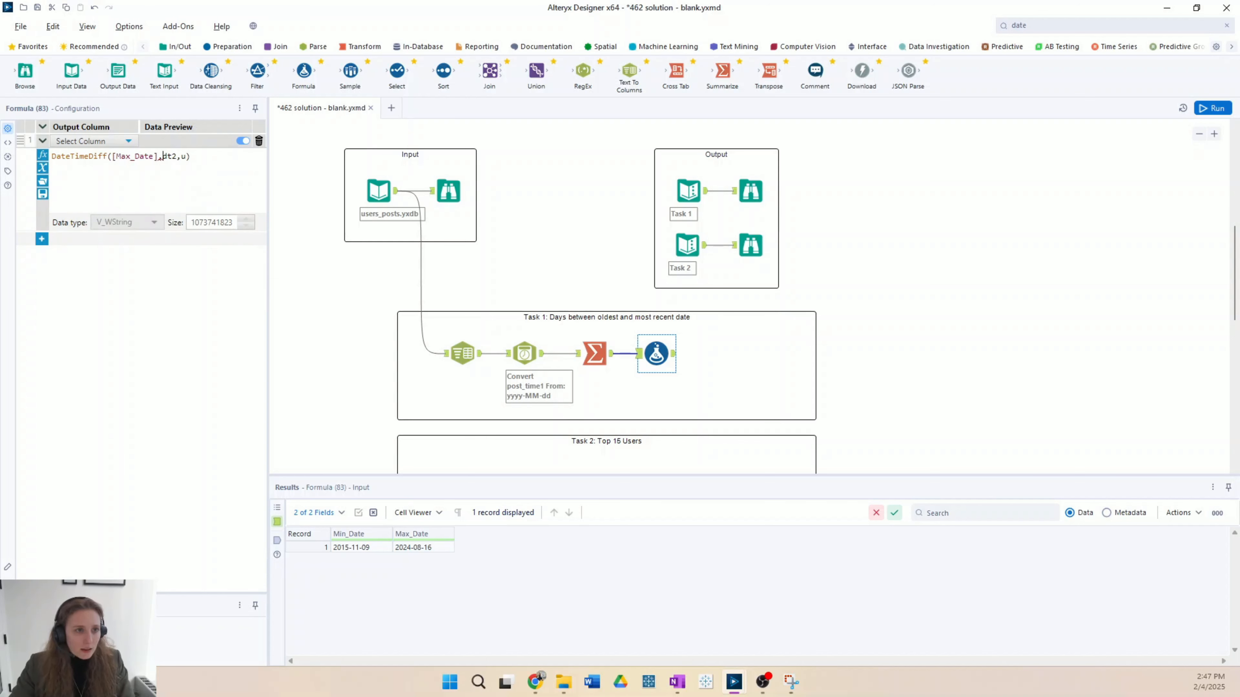
pyautogui.doubleClick(161, 157)
pyautogui.write('MIN')
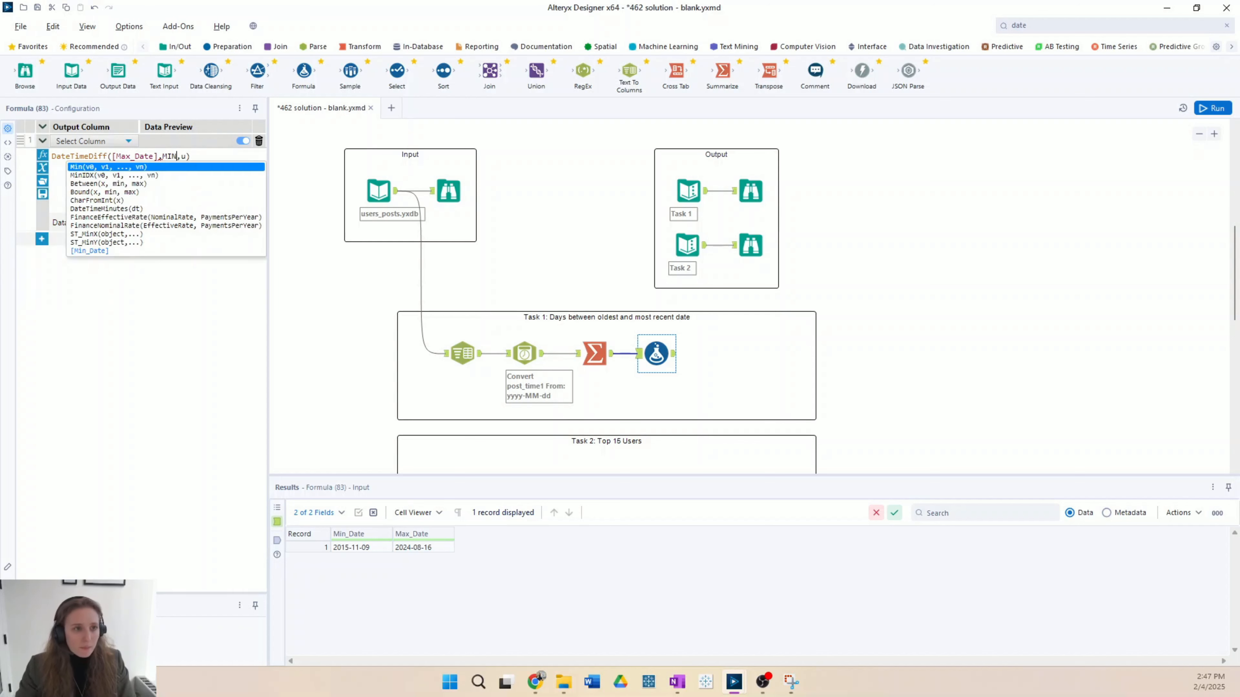
pyautogui.click(97, 257)
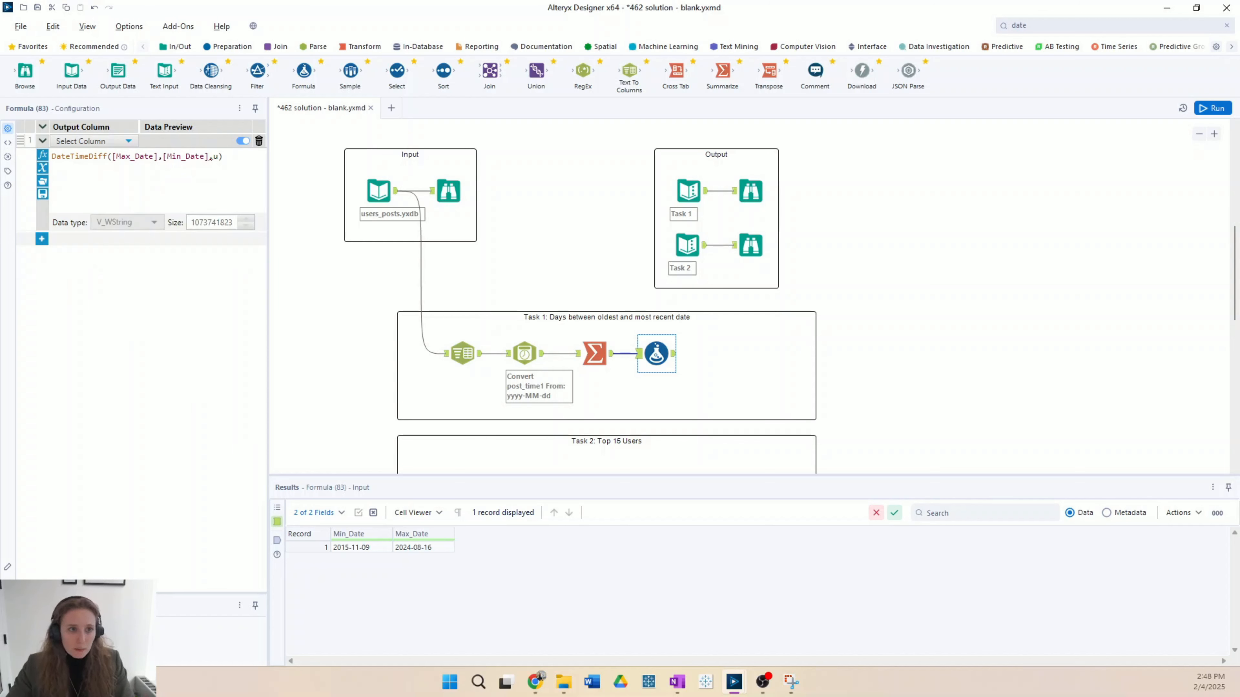
pyautogui.write("'day'")
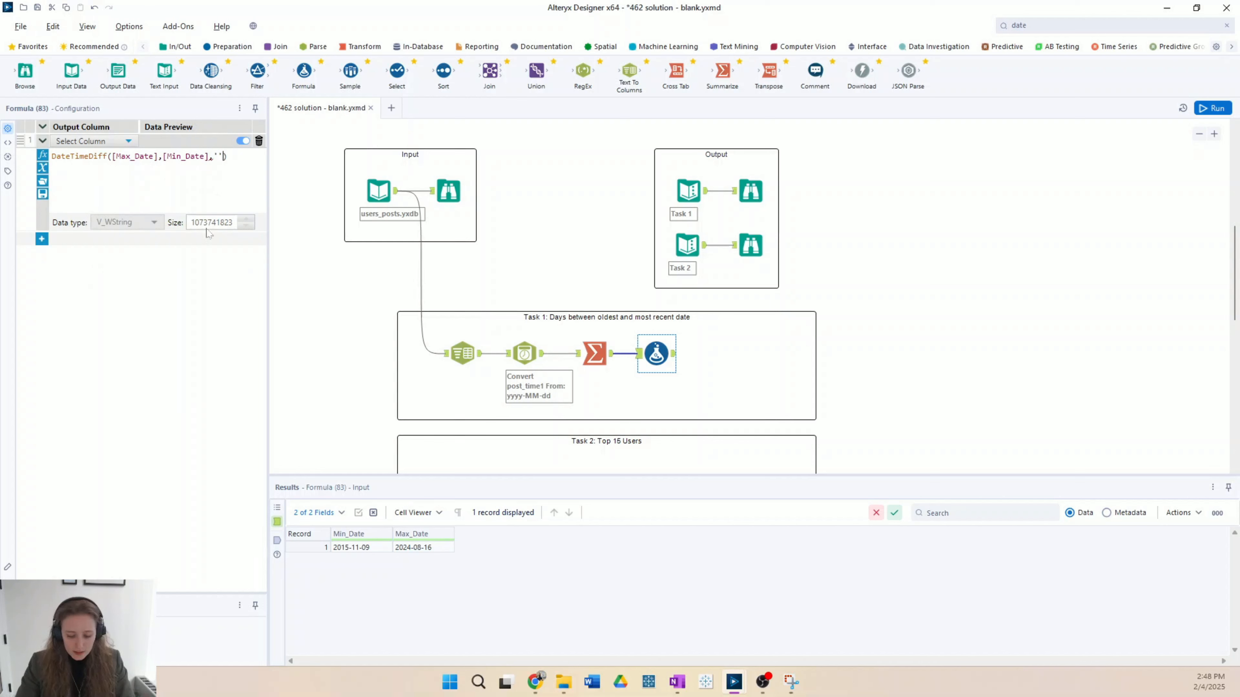
# Step: Check the expected Task 1 output's column name, then name the formula's new output column Day Count with data type Int64
pyautogui.click(125, 184)
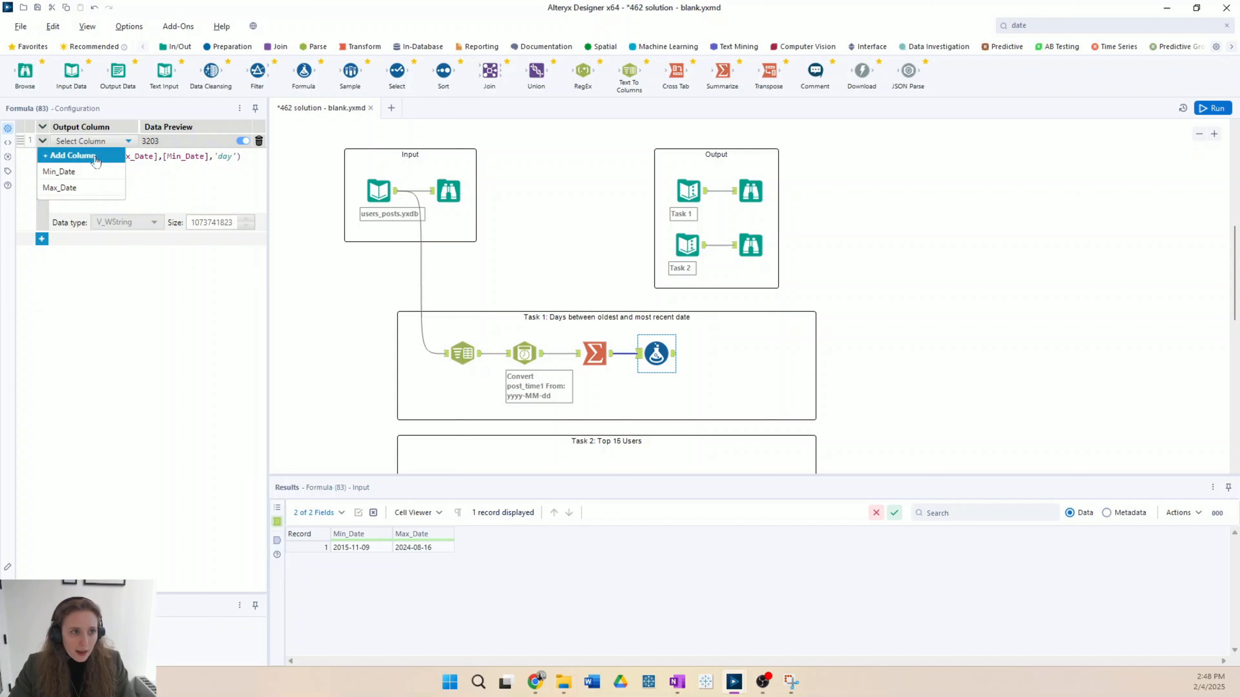
pyautogui.click(98, 156)
pyautogui.write('D')
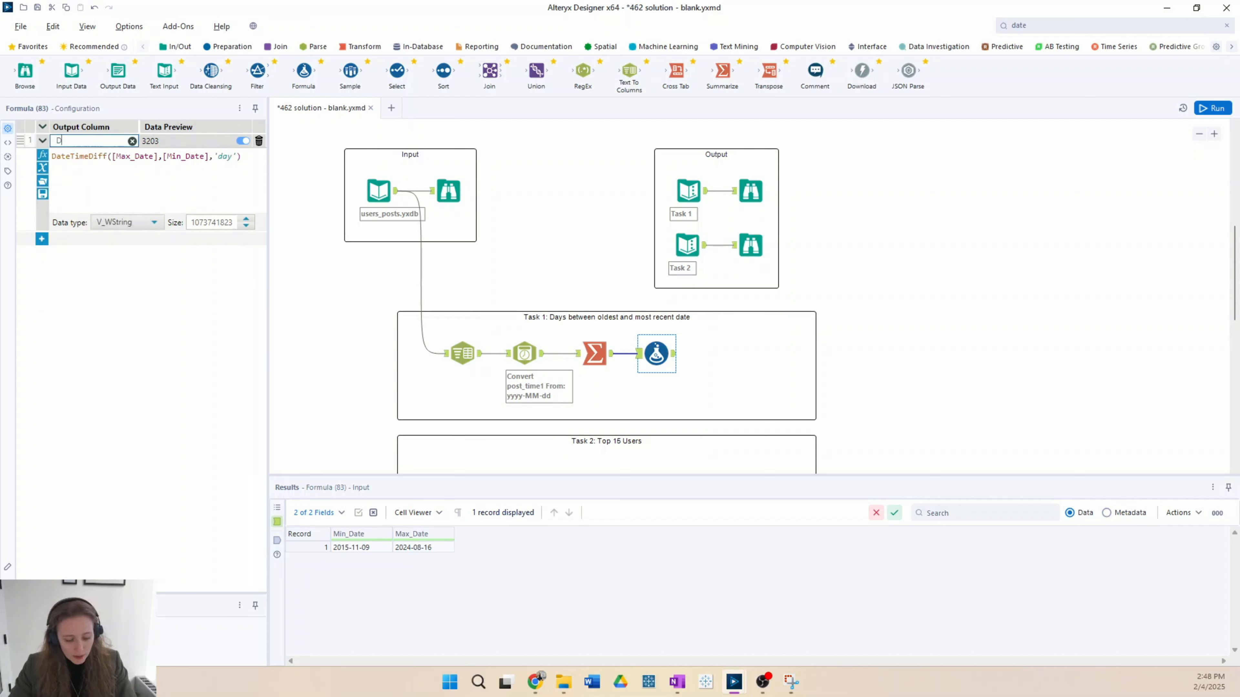
pyautogui.press('BackSpace')
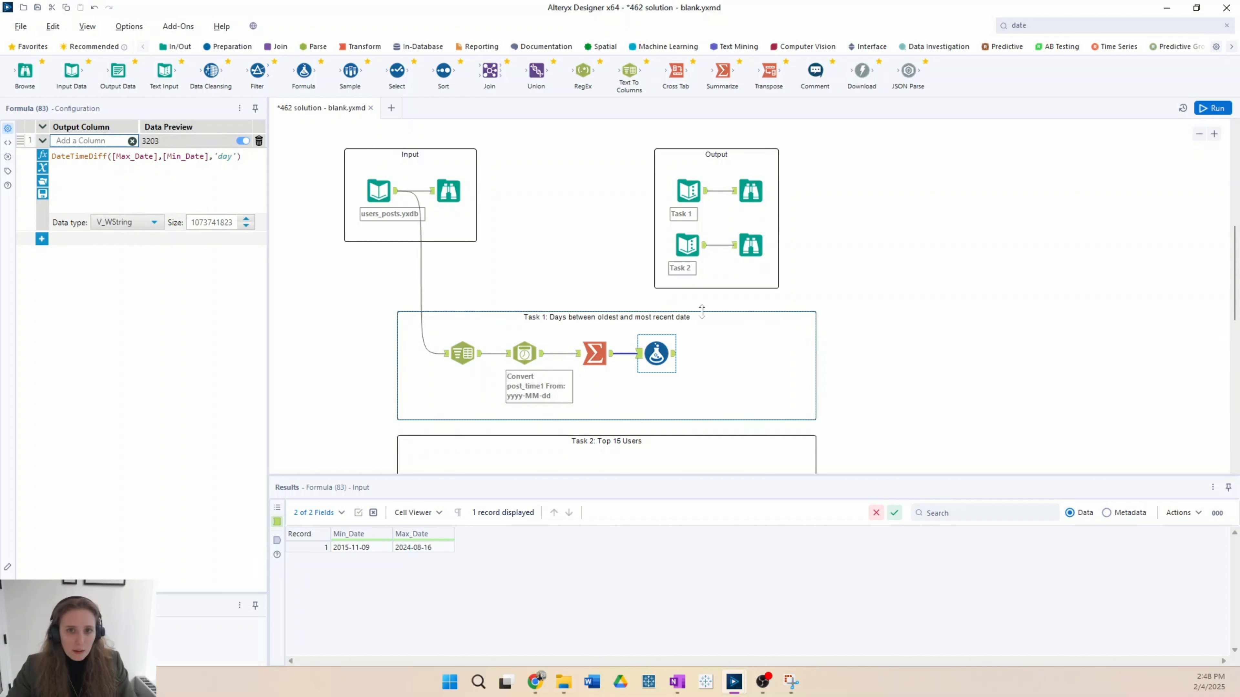
pyautogui.click(749, 199)
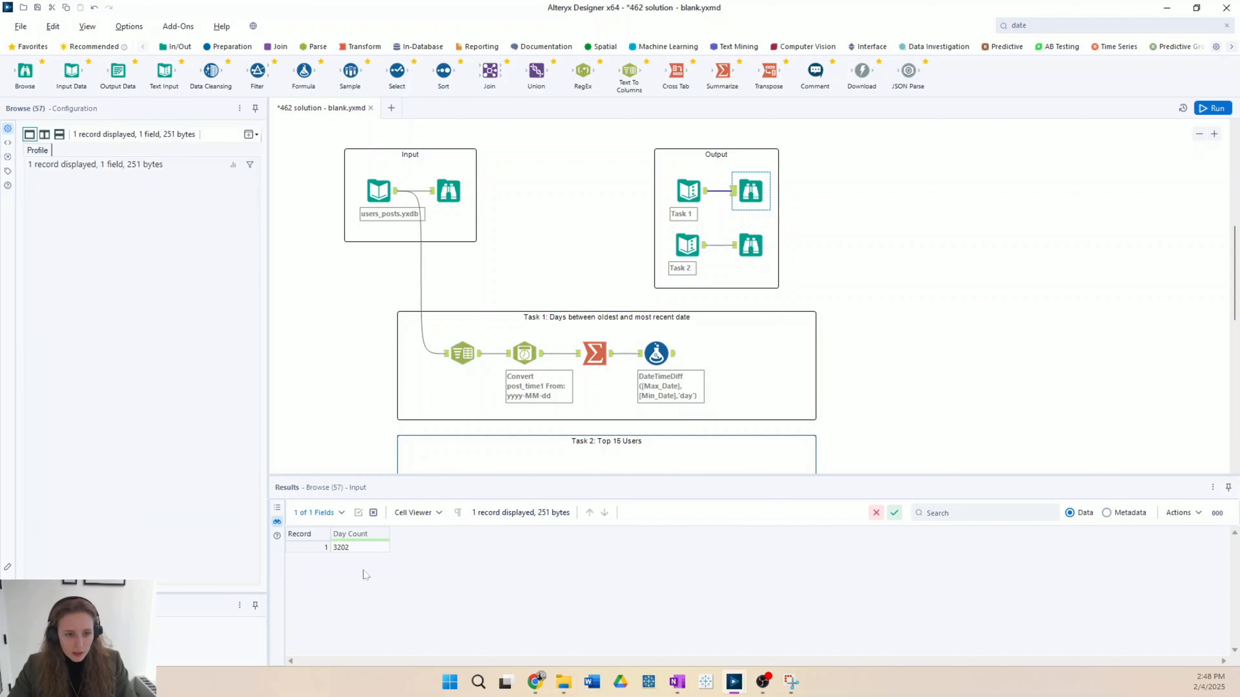
pyautogui.click(656, 353)
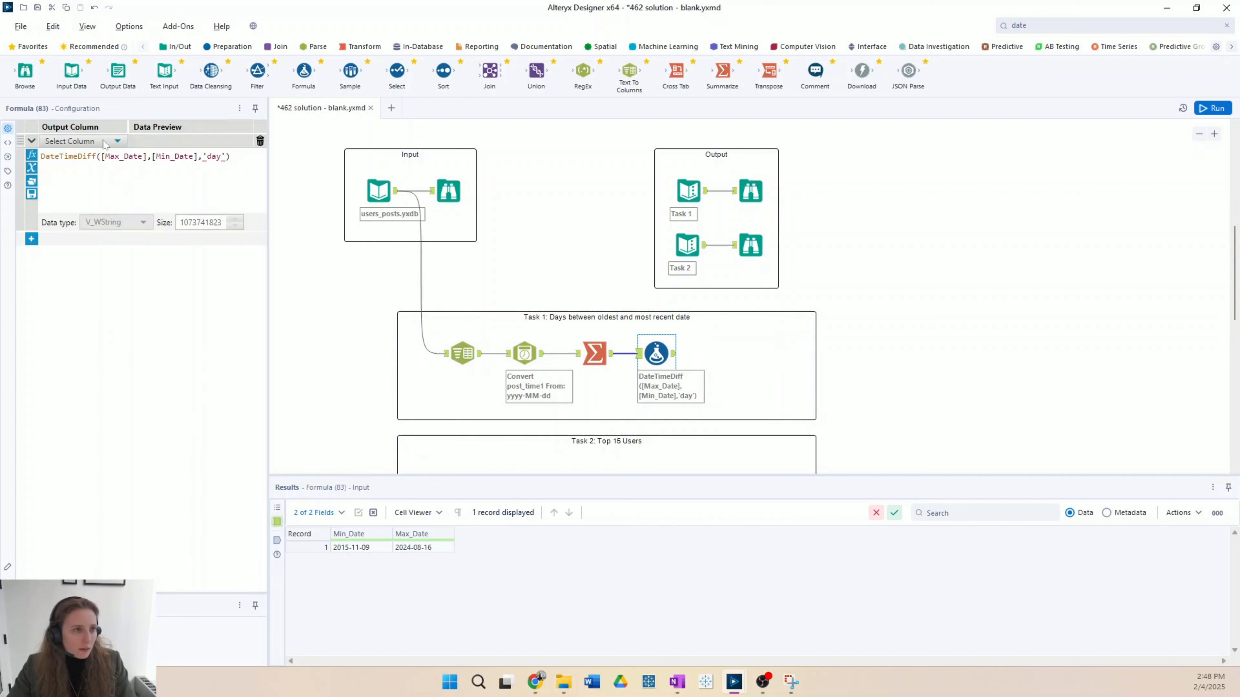
pyautogui.click(79, 141)
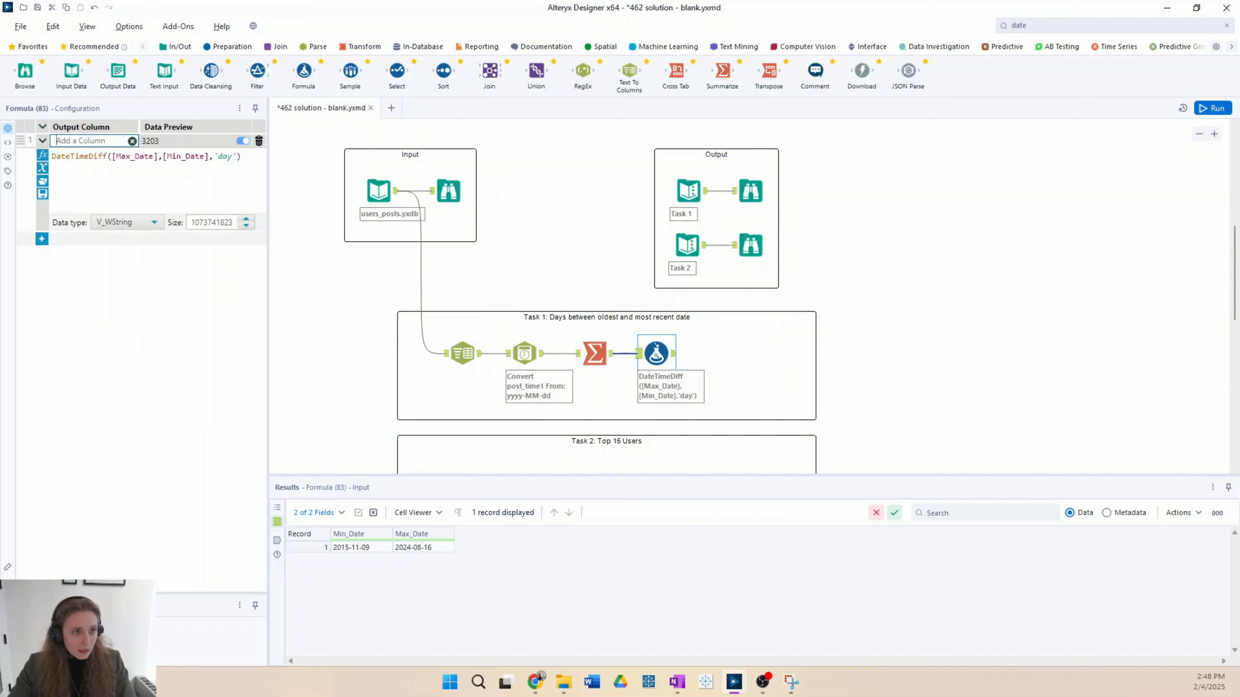
pyautogui.write('Day Count')
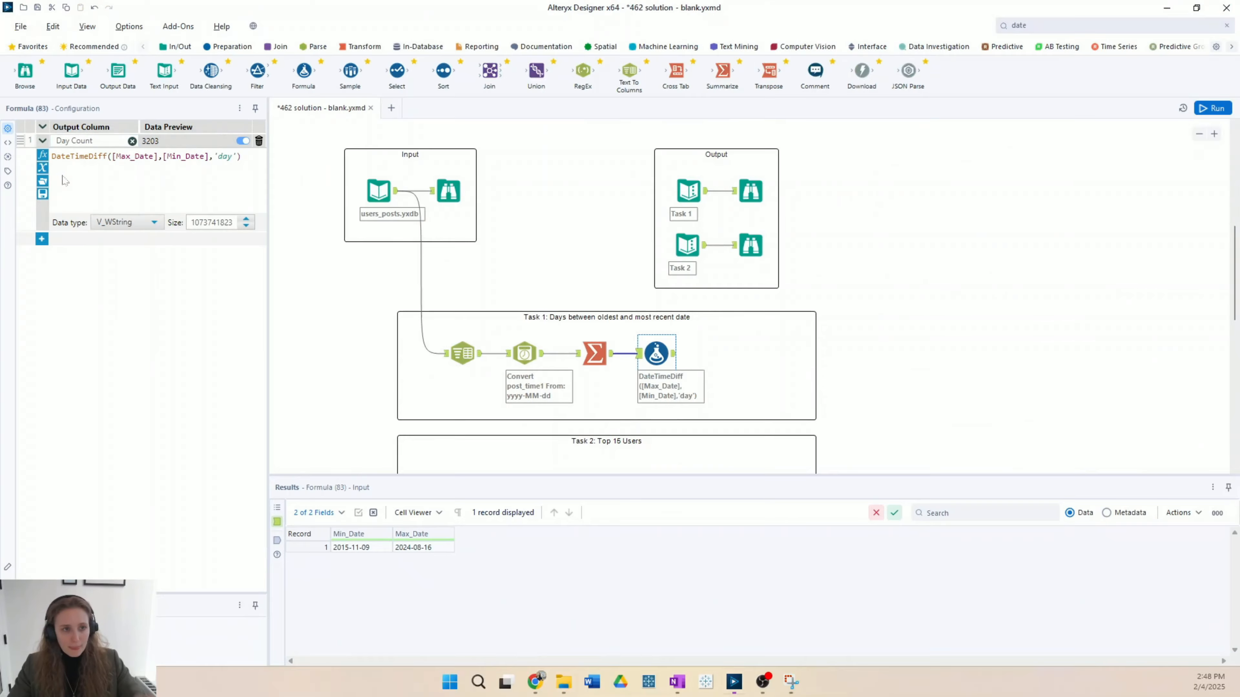
pyautogui.click(126, 224)
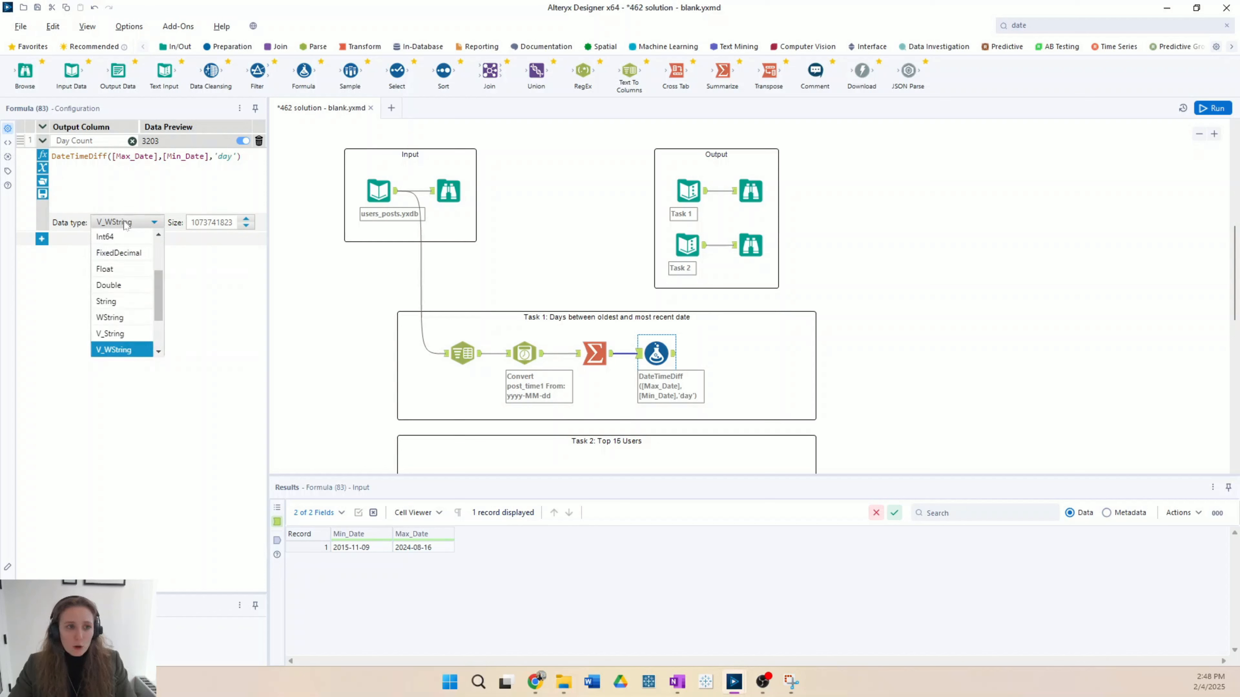
pyautogui.click(126, 242)
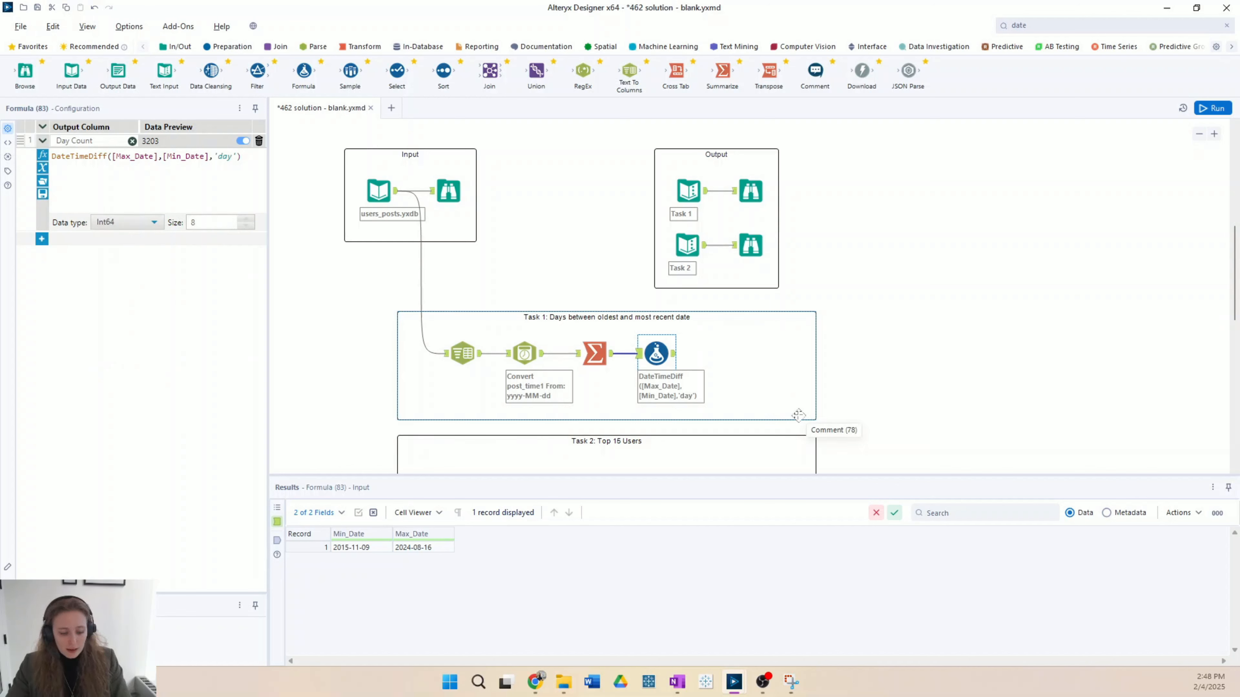
# Step: Run the workflow and compare the Formula tool's Day Count with the expected Task 1 output
pyautogui.hotkey('ctrl', 'r')
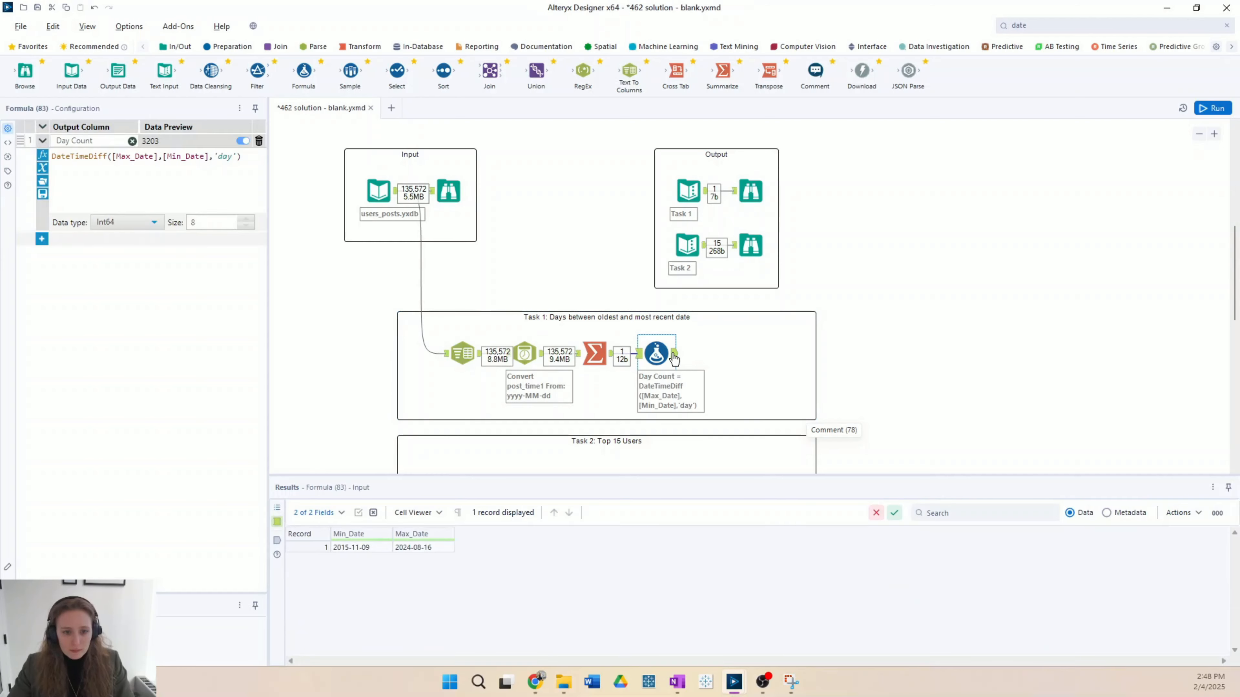
pyautogui.click(674, 357)
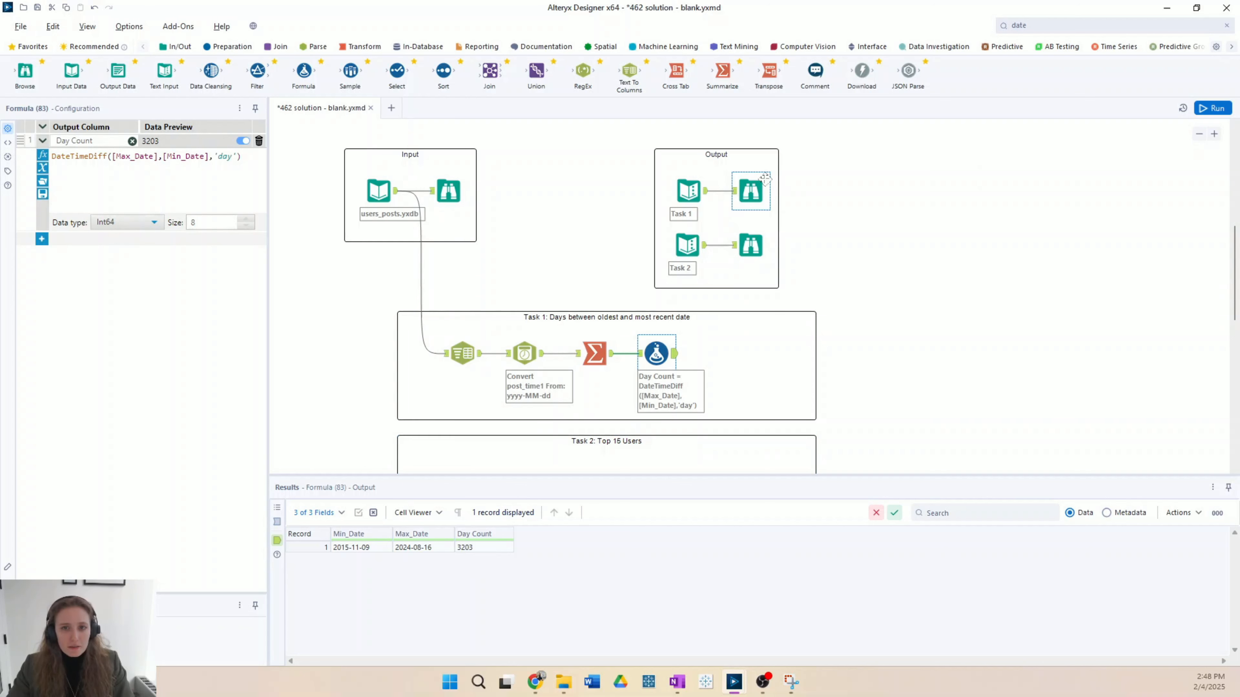
pyautogui.click(753, 188)
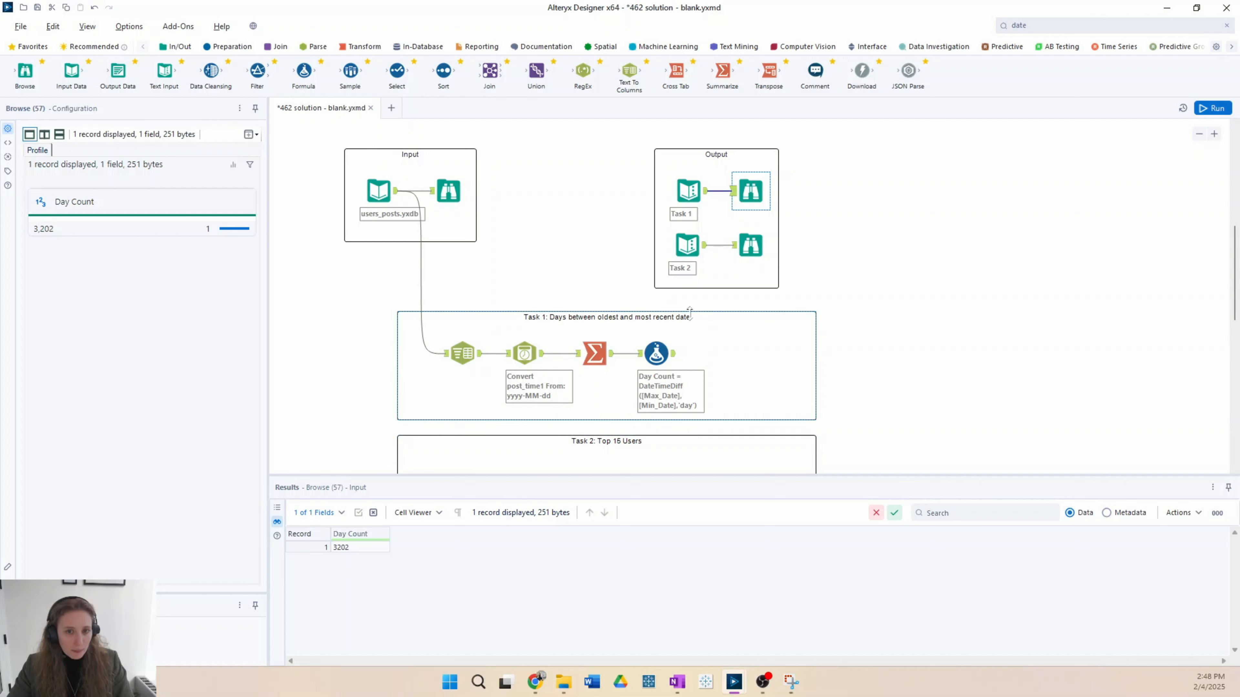
pyautogui.click(656, 353)
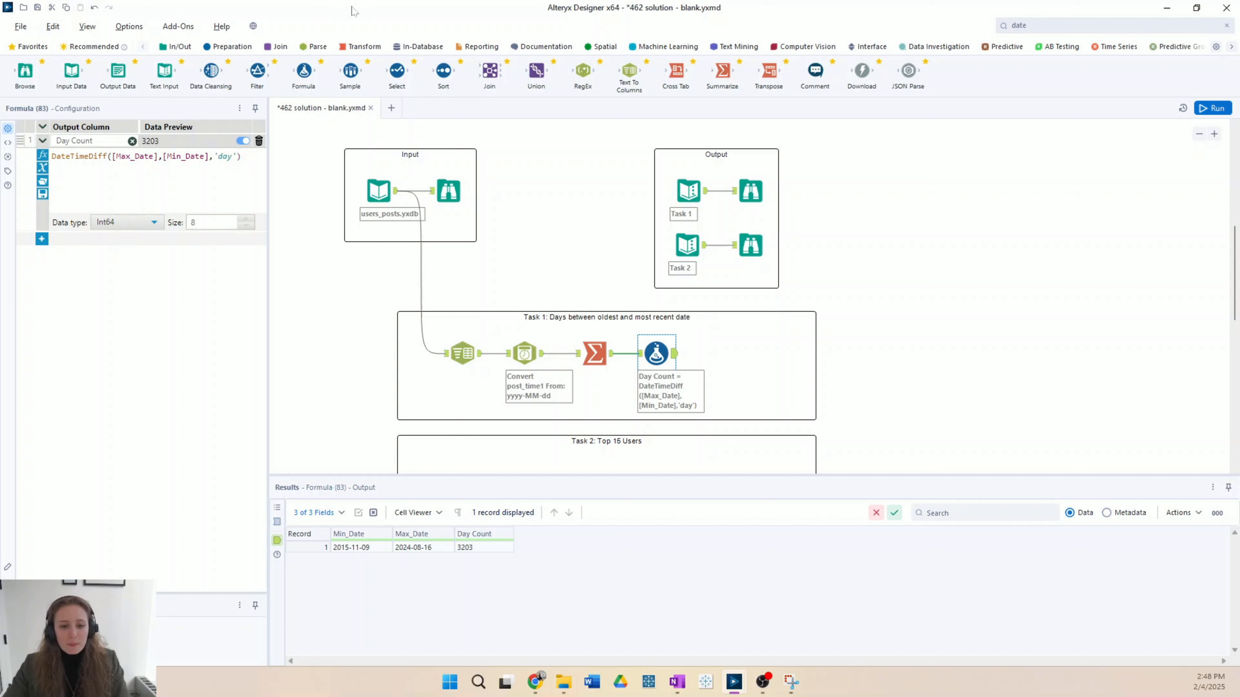
# Step: Switch to Chrome, review the DateTimeDiff "days" example in the Alteryx DateTime Functions help, and return to Alteryx Designer
pyautogui.moveTo(541, 686)
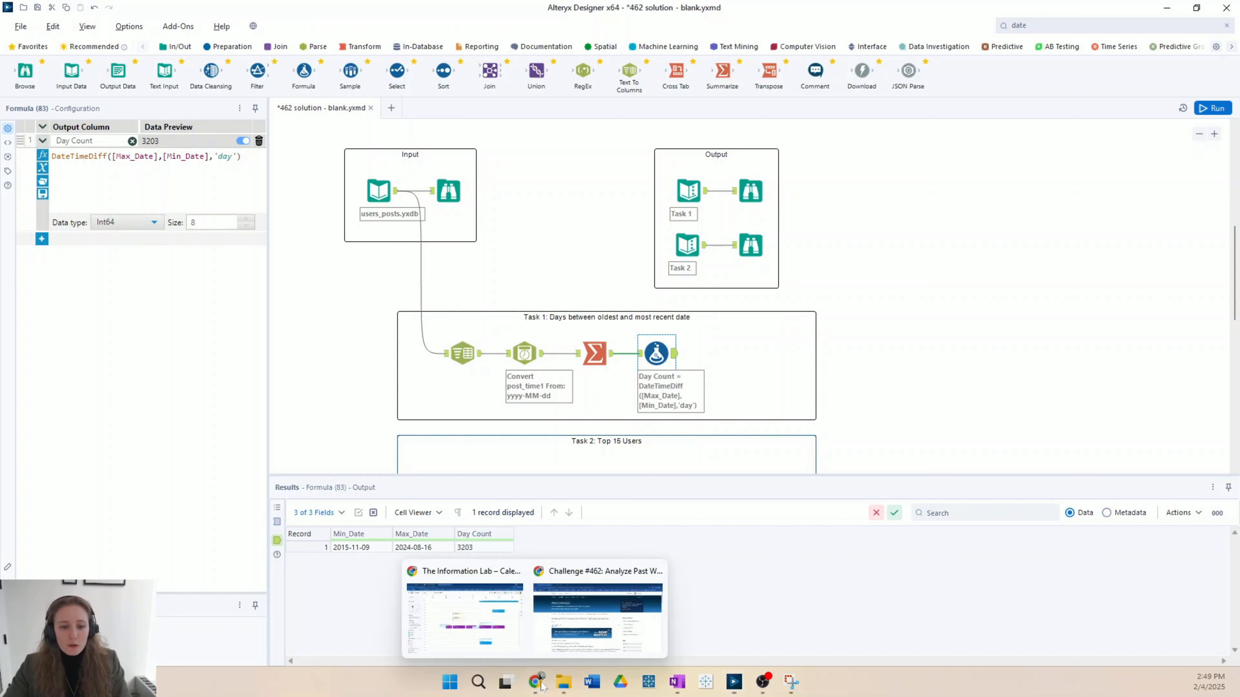
pyautogui.click(564, 622)
pyautogui.click(256, 6)
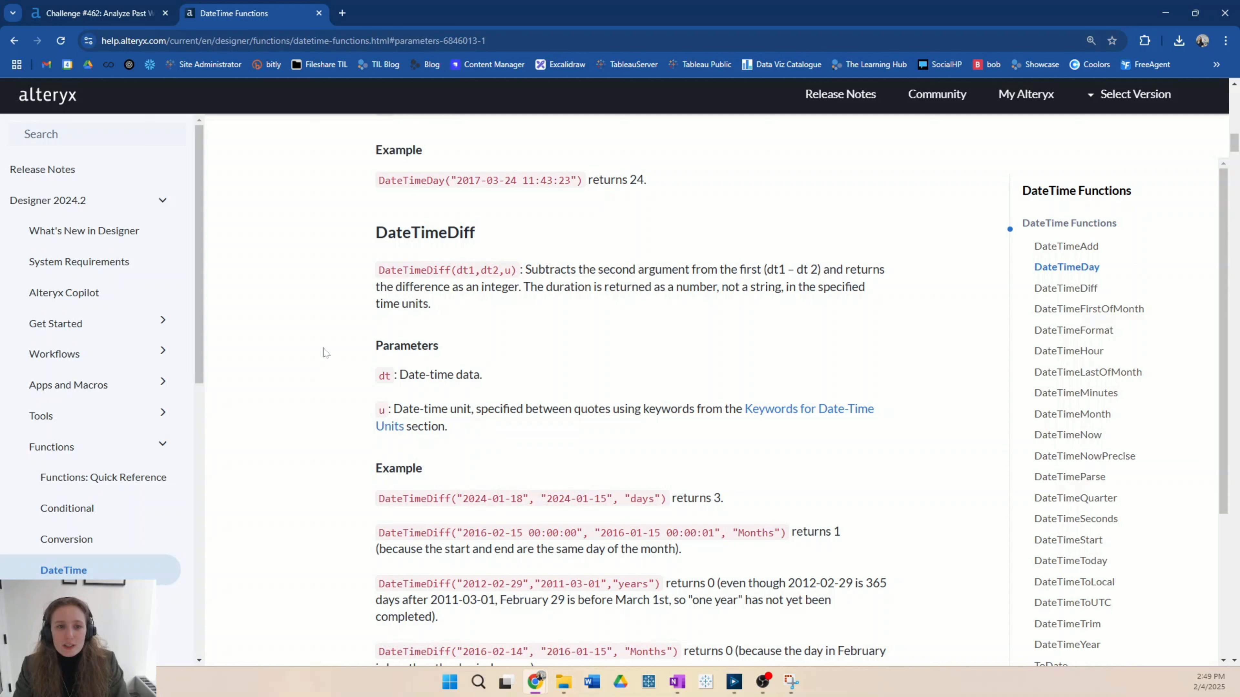
pyautogui.scroll(-3, 723, 359)
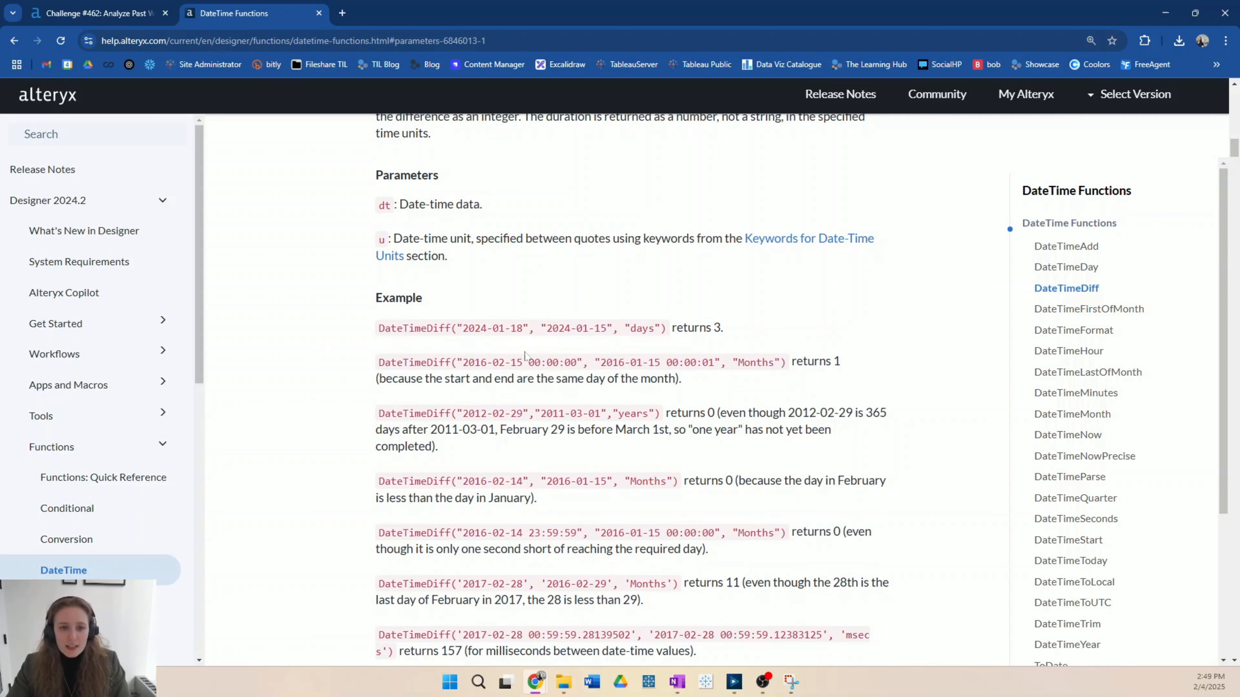
pyautogui.moveTo(455, 325); pyautogui.dragTo(620, 325)
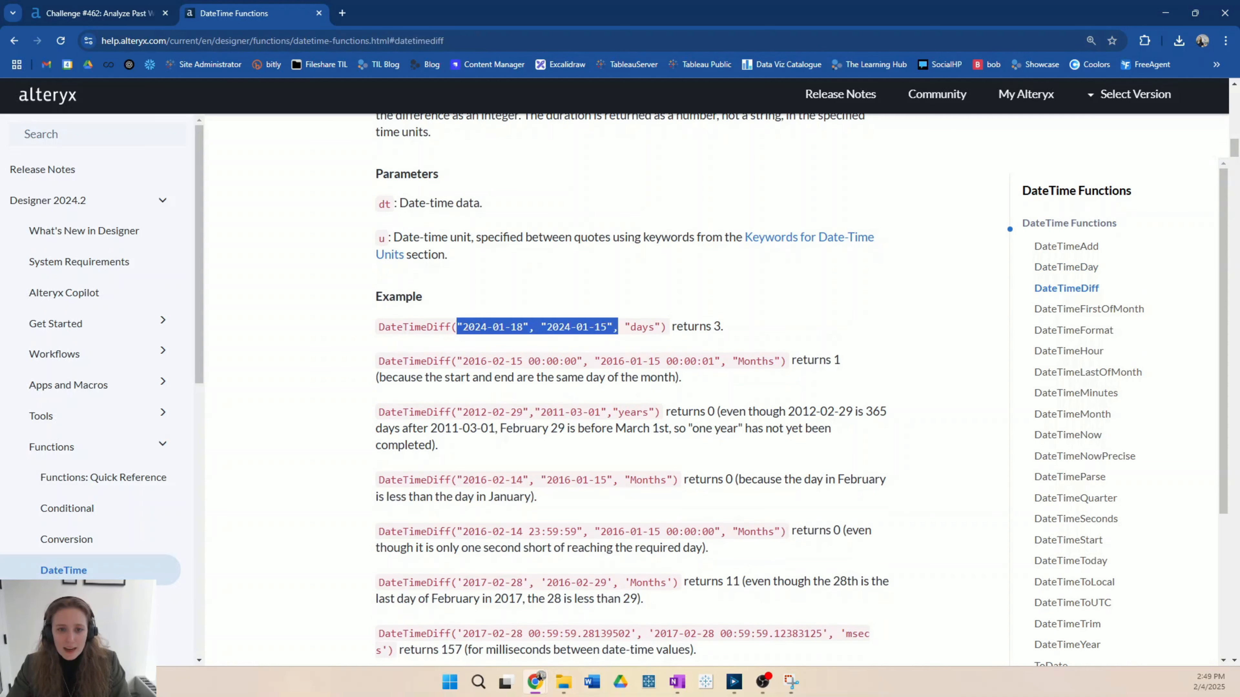
pyautogui.click(616, 347)
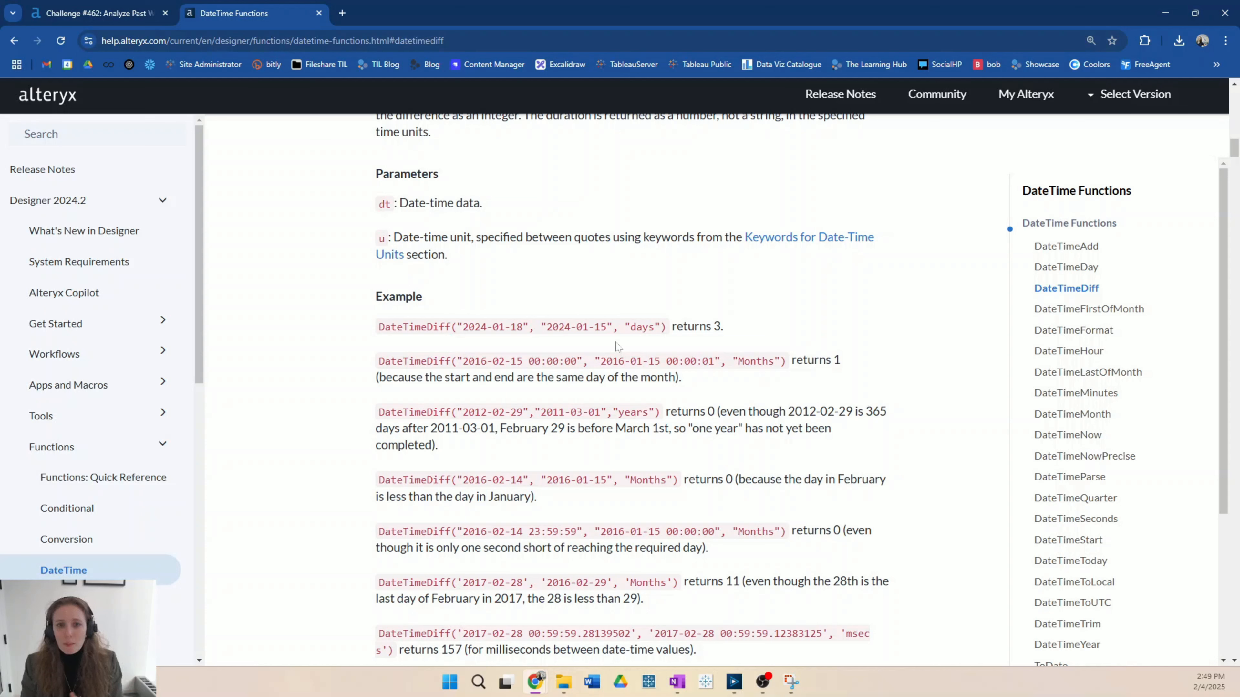
pyautogui.hotkey('alt', 'Tab')
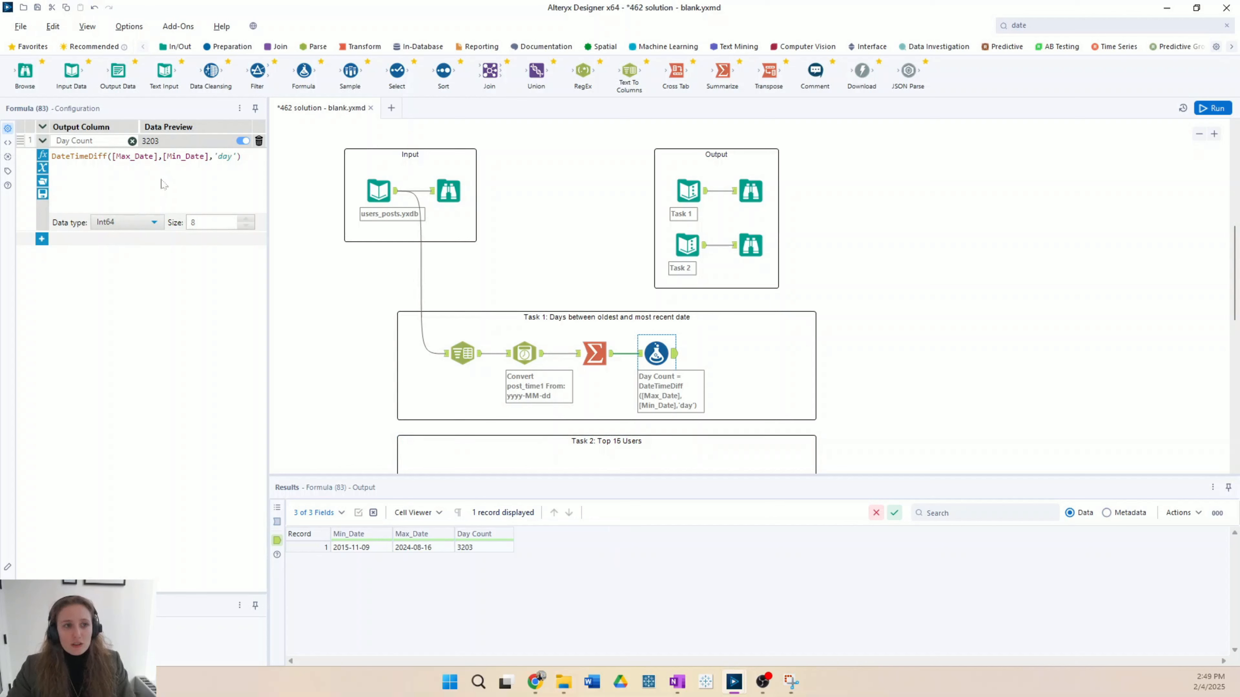
# Step: Recheck the expected Task 1 output, append -1 to the Day Count DateTimeDiff expression, and run the workflow
pyautogui.click(751, 192)
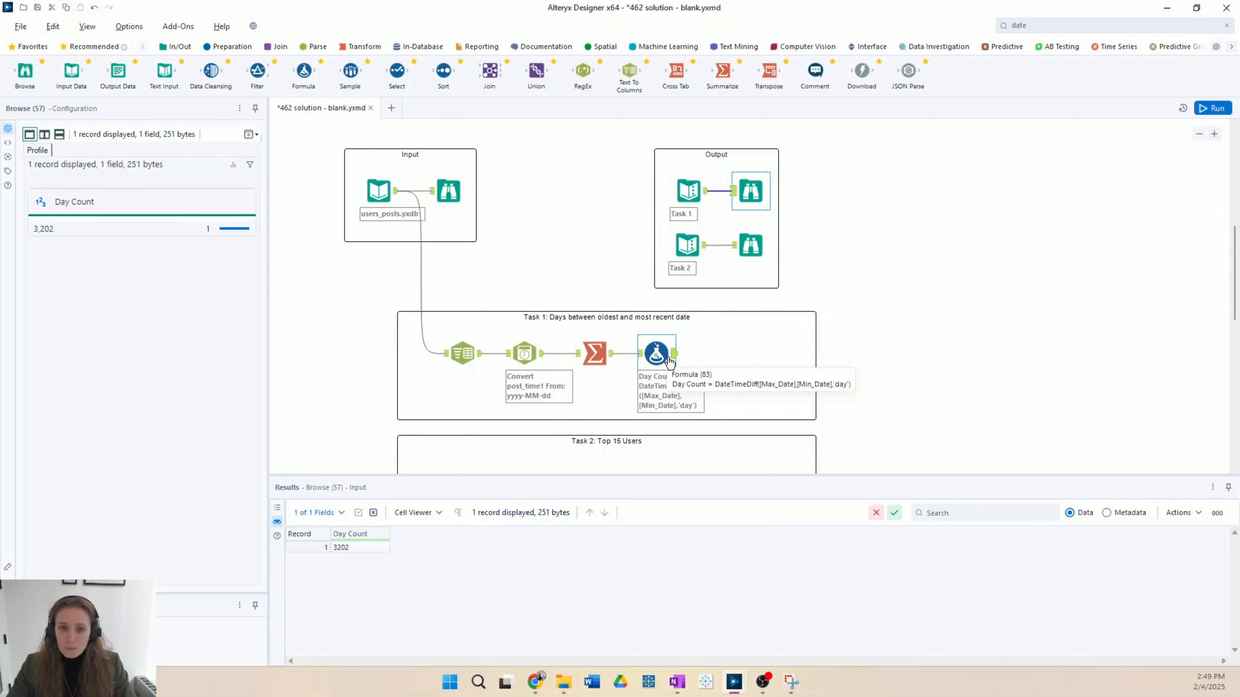
pyautogui.click(656, 353)
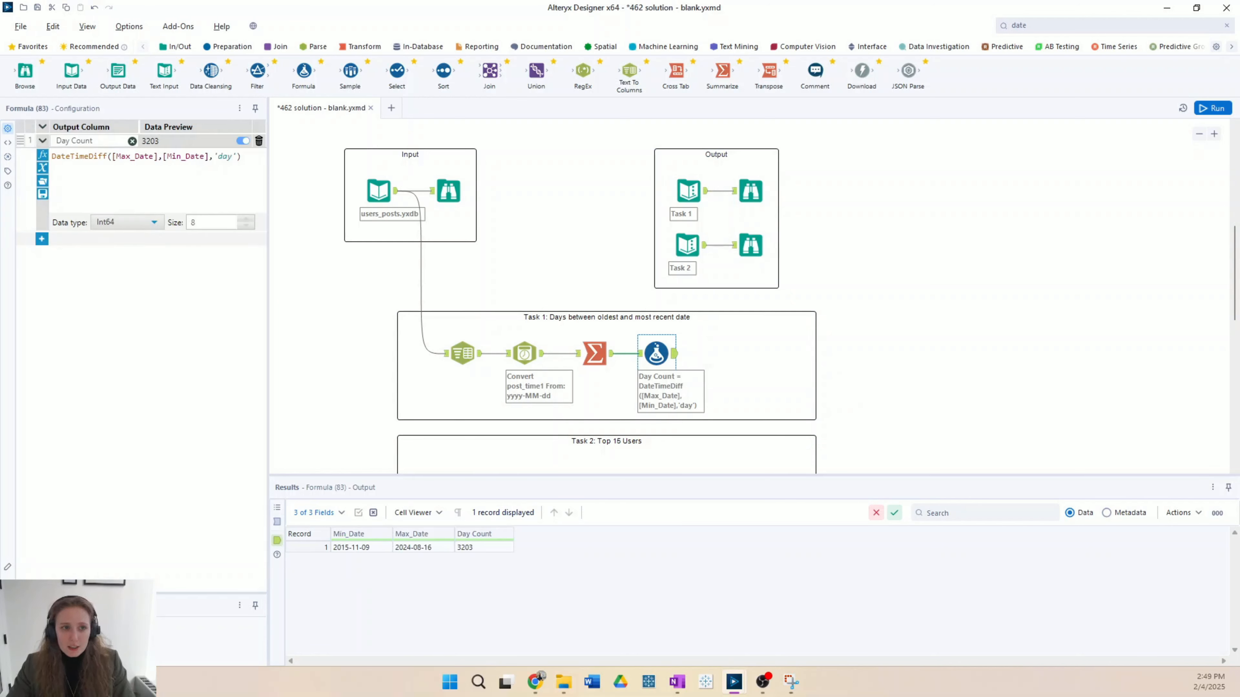
pyautogui.write('-1')
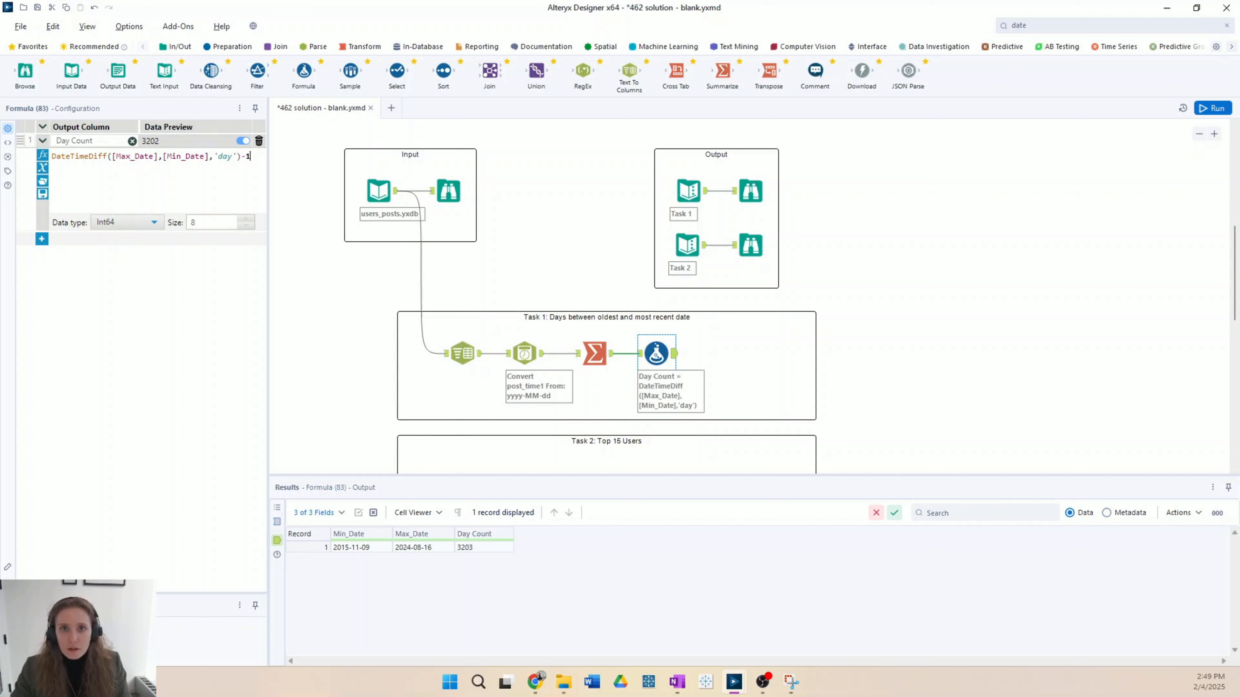
pyautogui.click(709, 347)
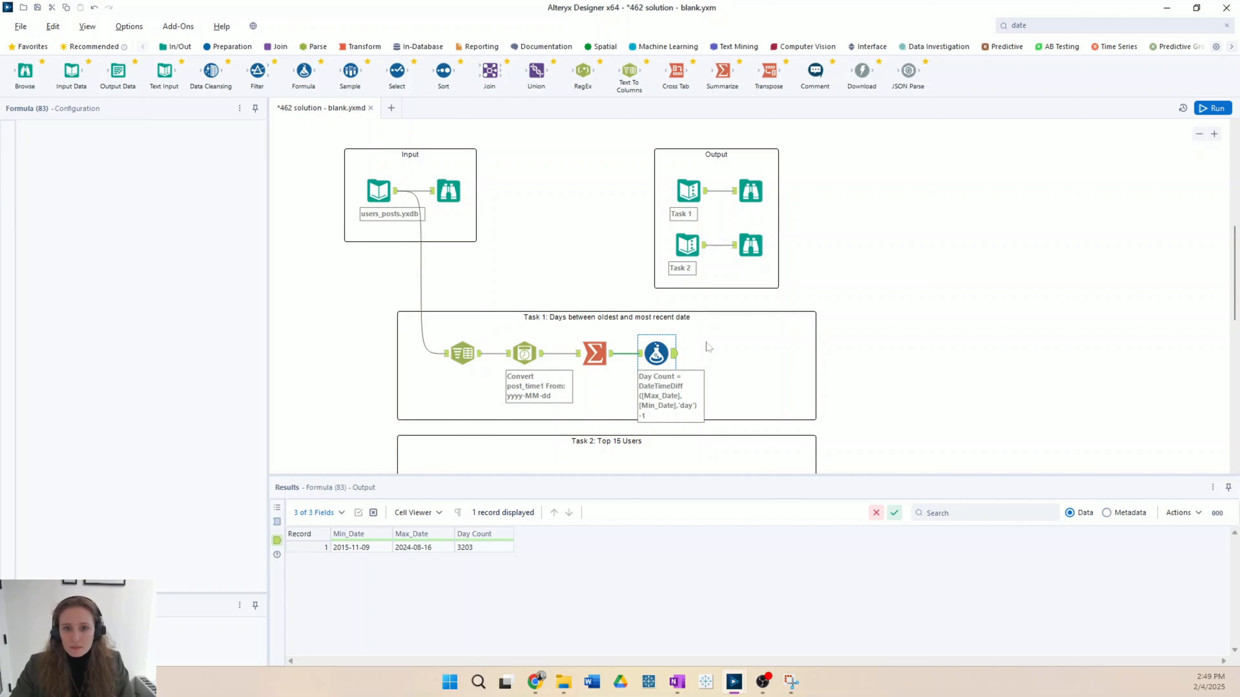
pyautogui.hotkey('ctrl', 'r')
pyautogui.click(672, 359)
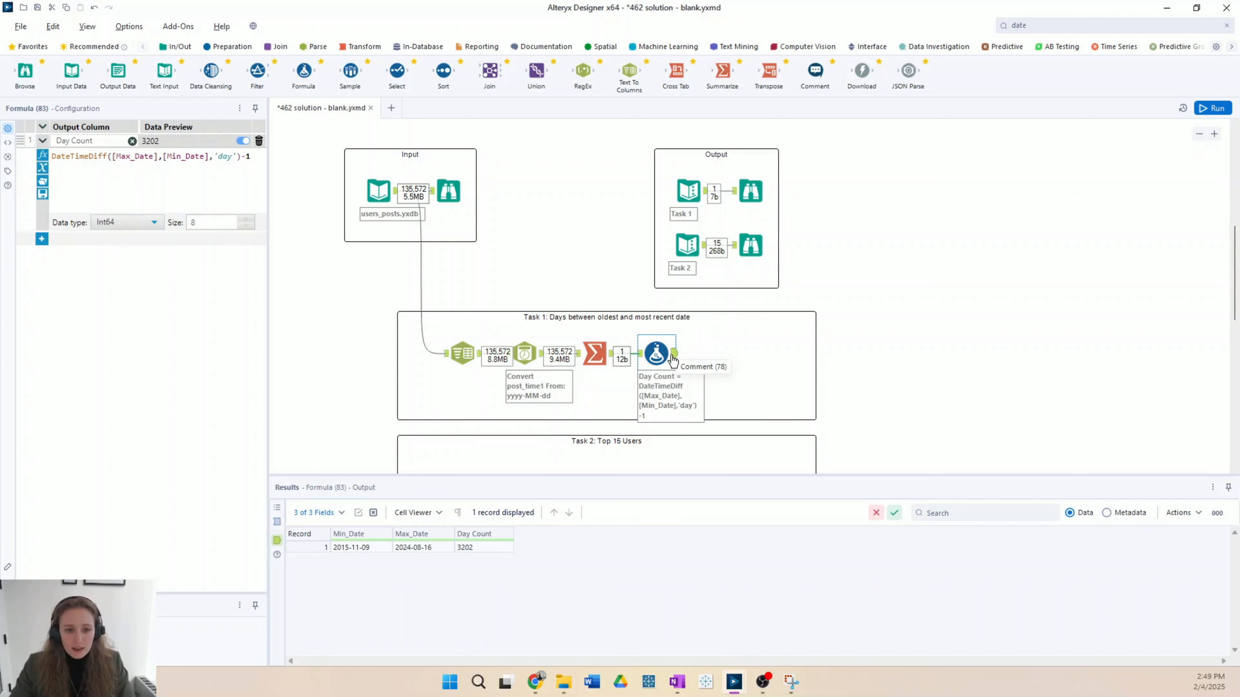
# Step: Add a Select tool after the Formula tool and exclude the Max_Date and Min_Date columns
pyautogui.moveTo(396, 71); pyautogui.dragTo(719, 354)
pyautogui.click(45, 191)
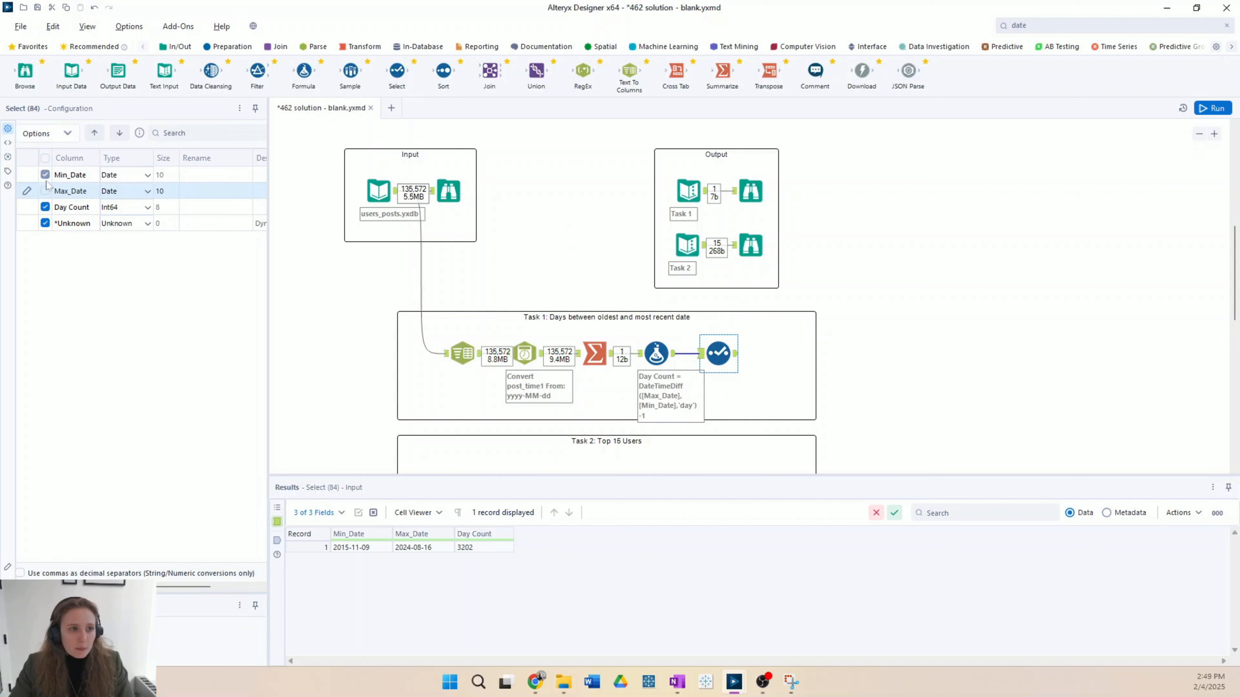
pyautogui.click(45, 174)
# Step: Add a Browse tool after the Select tool, run the workflow, and compare its output with the expected Task 1 output
pyautogui.moveTo(25, 71); pyautogui.dragTo(778, 352)
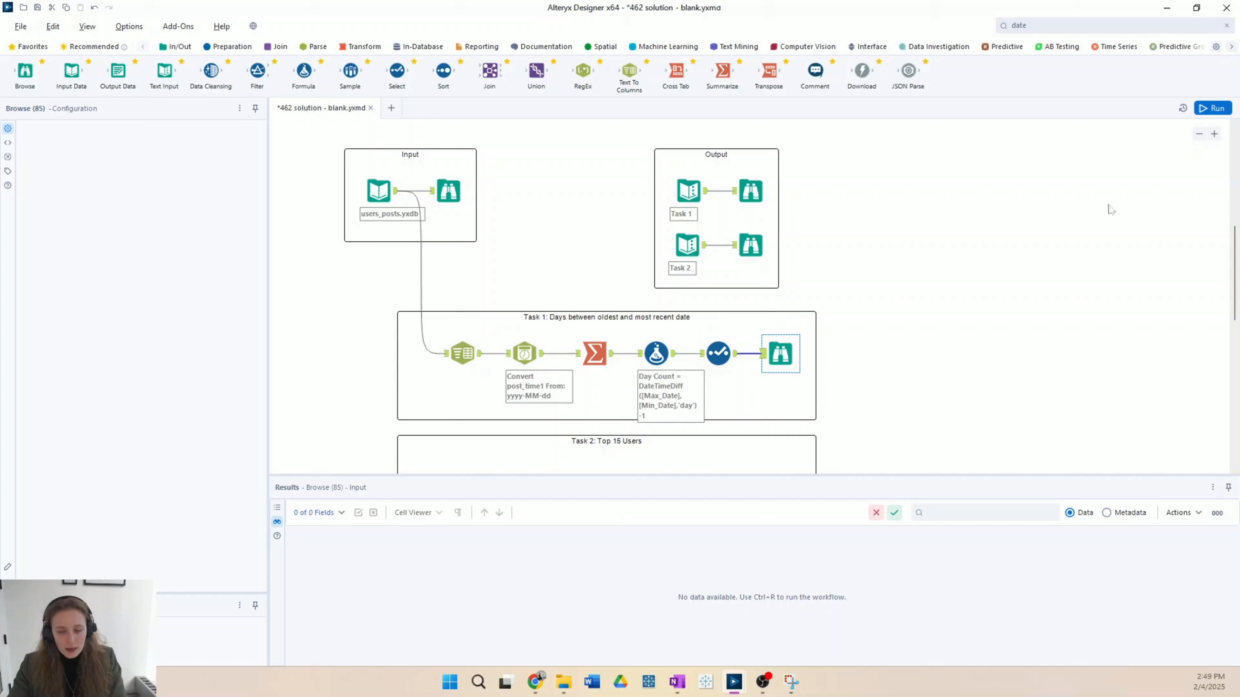
pyautogui.hotkey('ctrl', 'r')
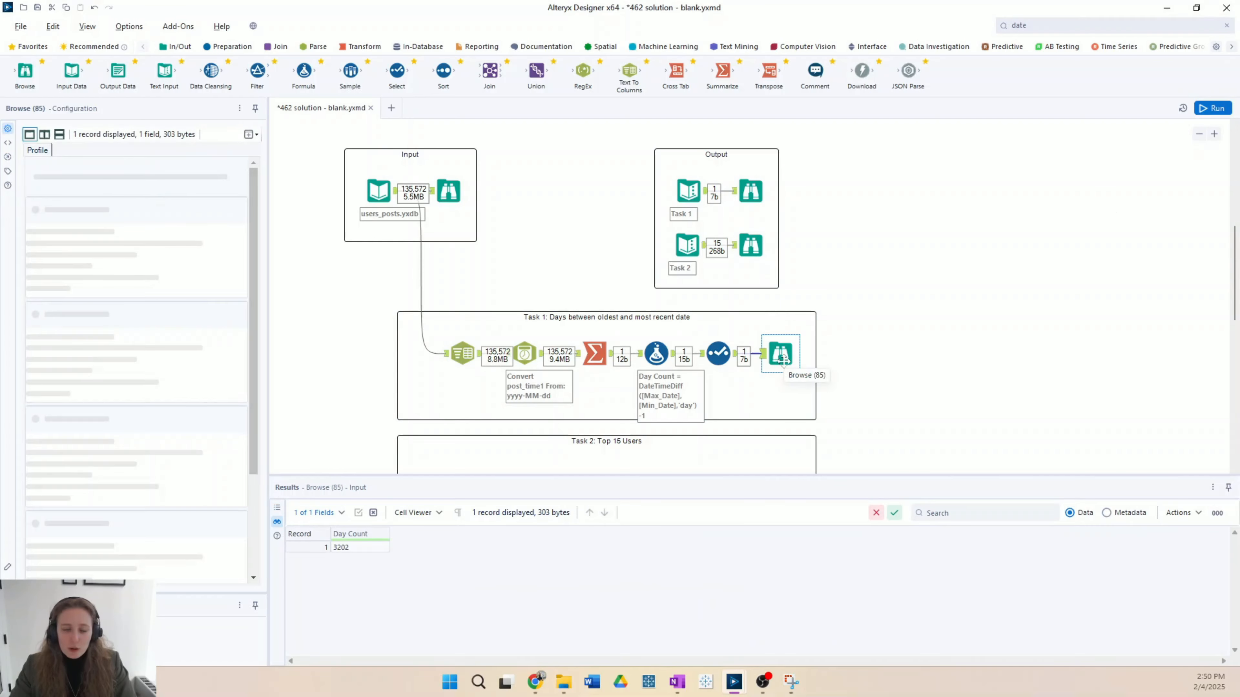
pyautogui.click(758, 197)
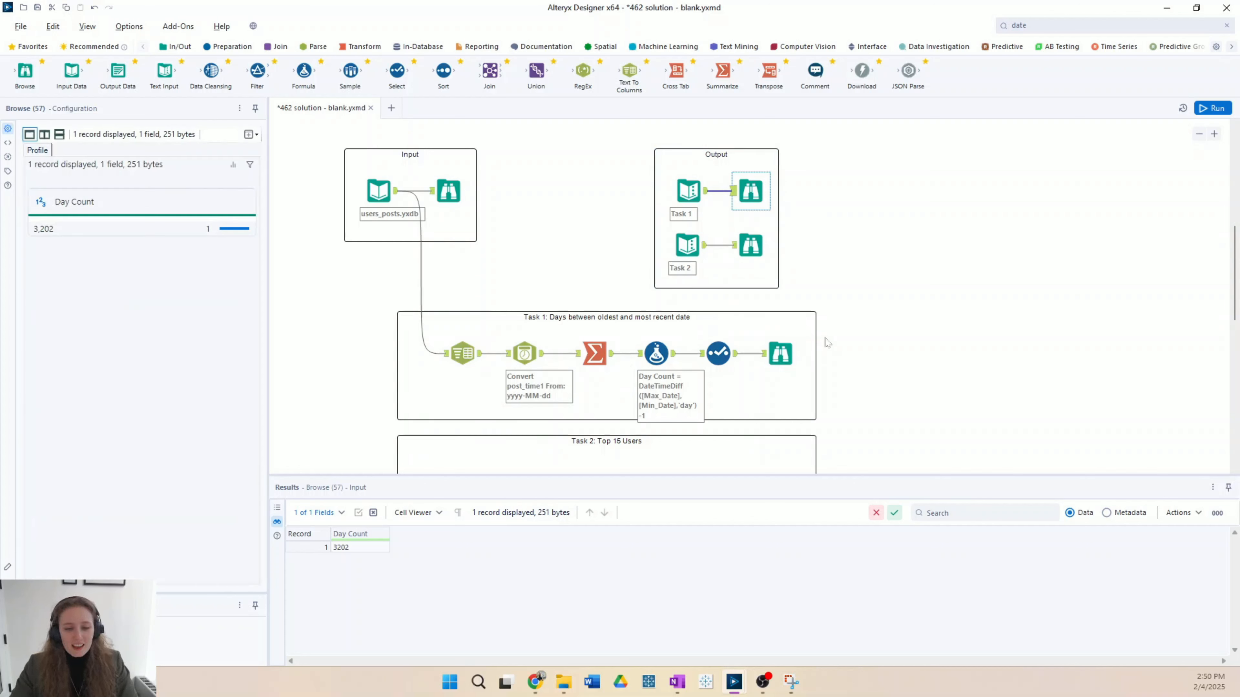
# Step: Review the Task 2 instructions and the users_posts.yxdb records, then place a Summarize tool in the Task 2 container
pyautogui.scroll(4, 828, 343)
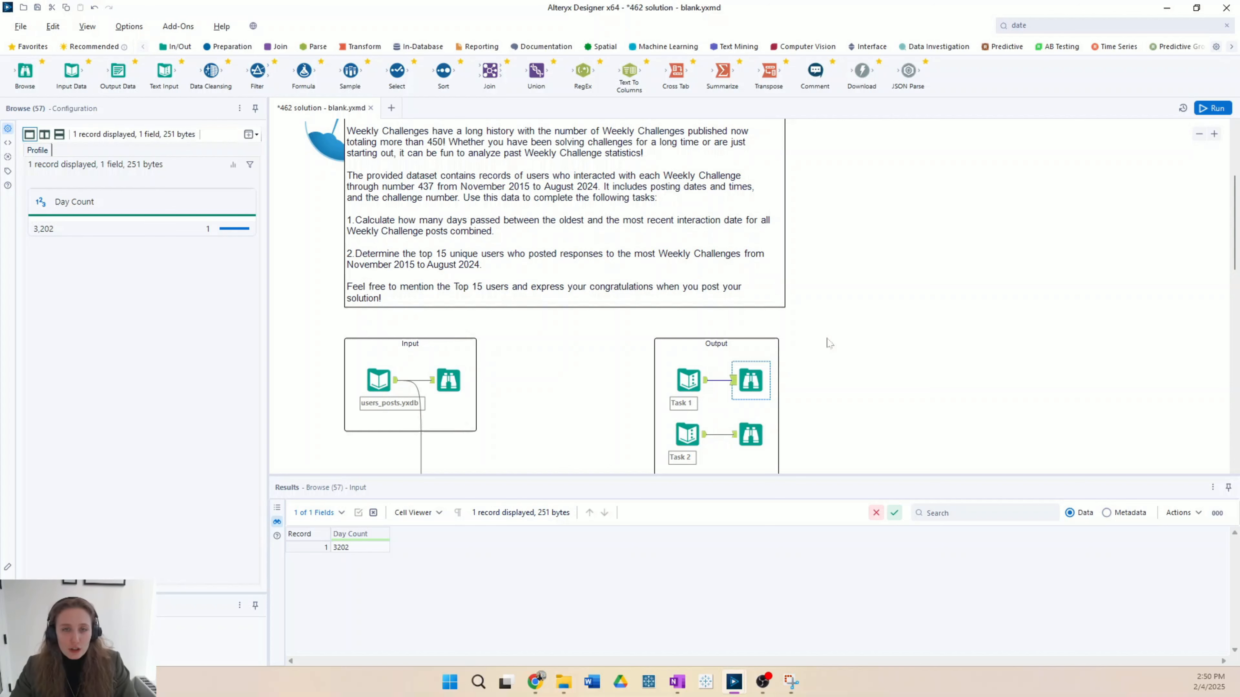
pyautogui.scroll(-6, 828, 342)
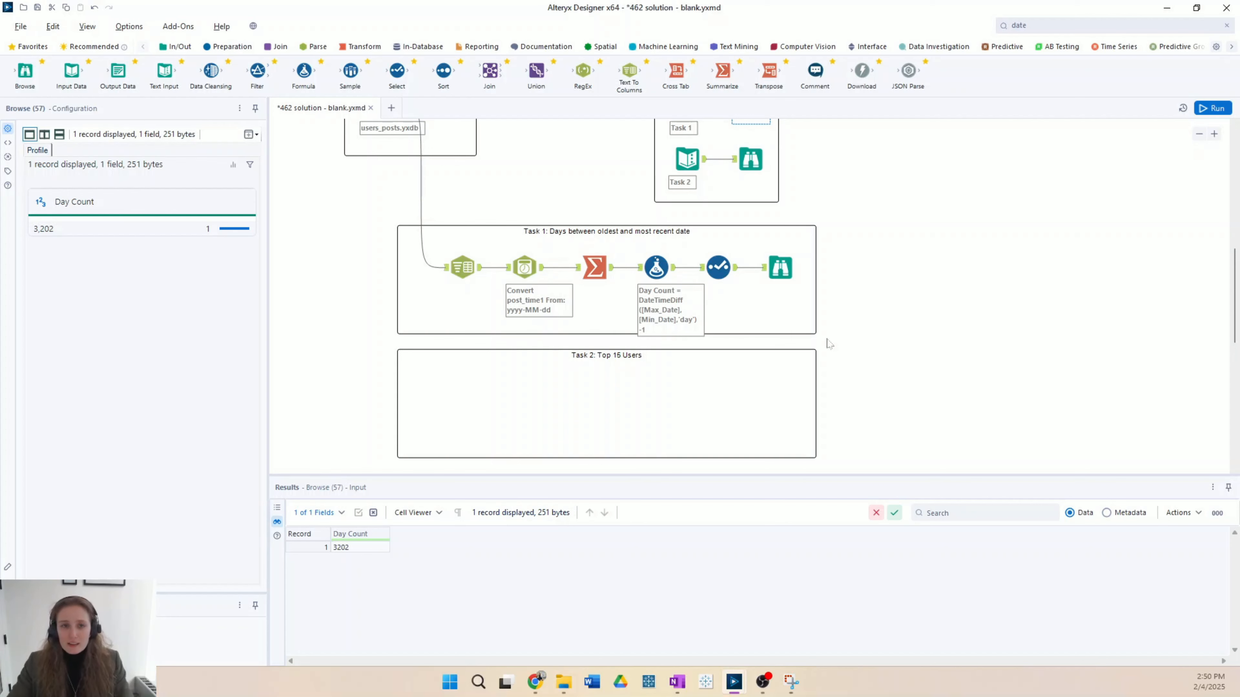
pyautogui.scroll(2, 464, 332)
pyautogui.click(379, 191)
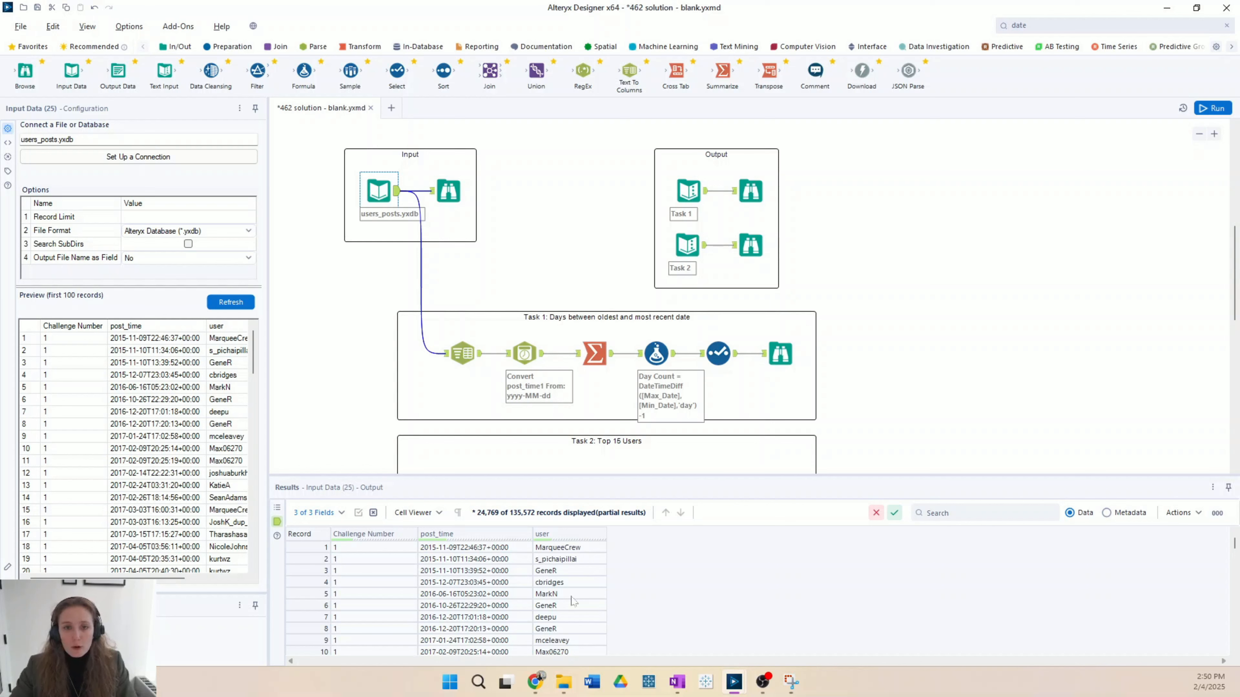
pyautogui.scroll(-3, 439, 244)
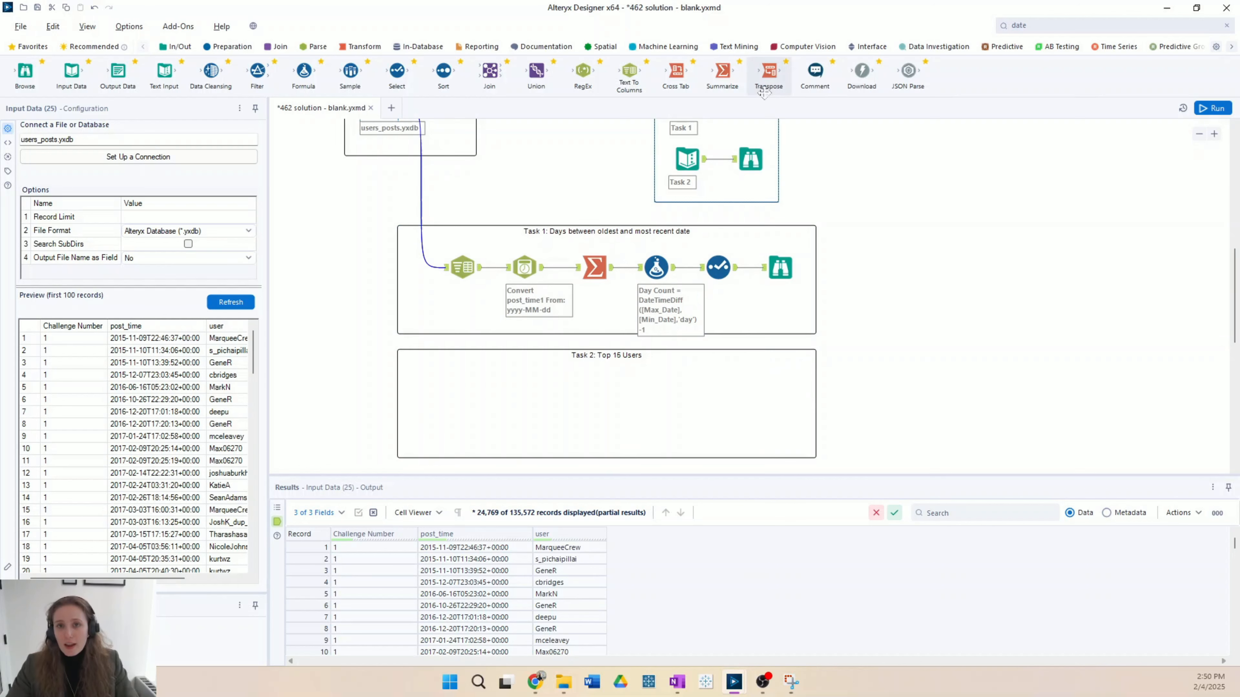
pyautogui.moveTo(722, 71); pyautogui.dragTo(470, 406)
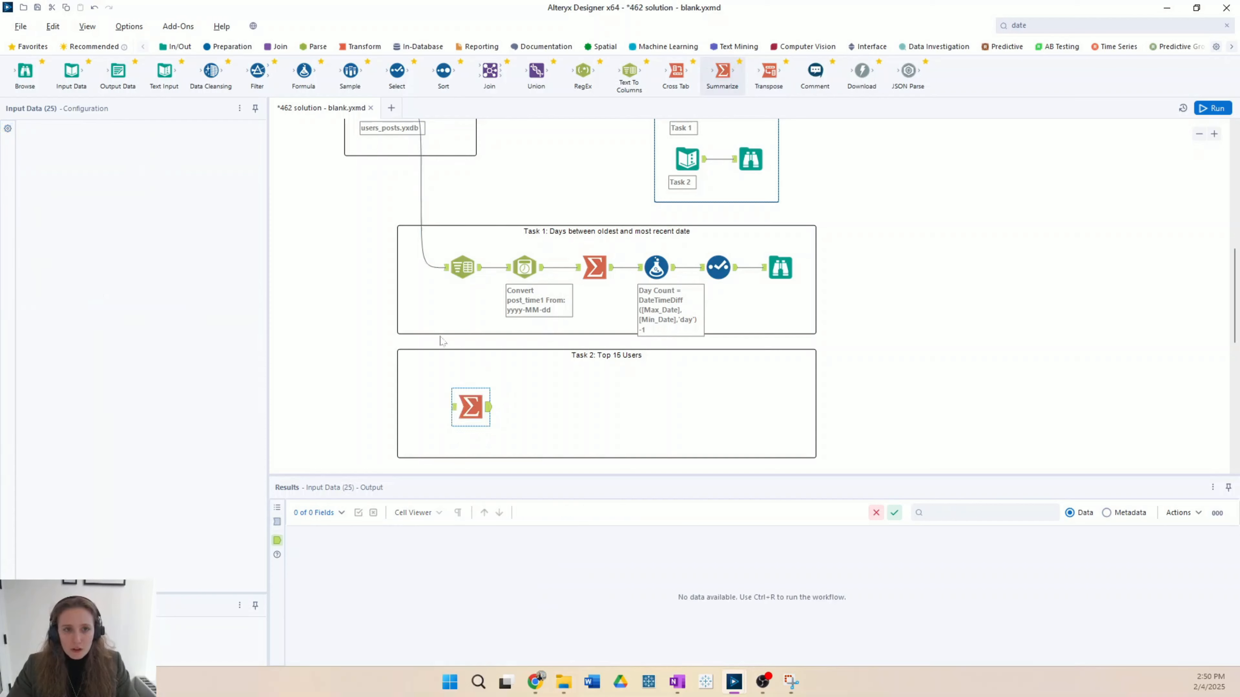
# Step: Try to connect the users_posts.yxdb input to the Summarize tool in the Task 2 container
pyautogui.scroll(2, 420, 220)
pyautogui.moveTo(396, 136); pyautogui.dragTo(457, 459)
pyautogui.scroll(5, 462, 348)
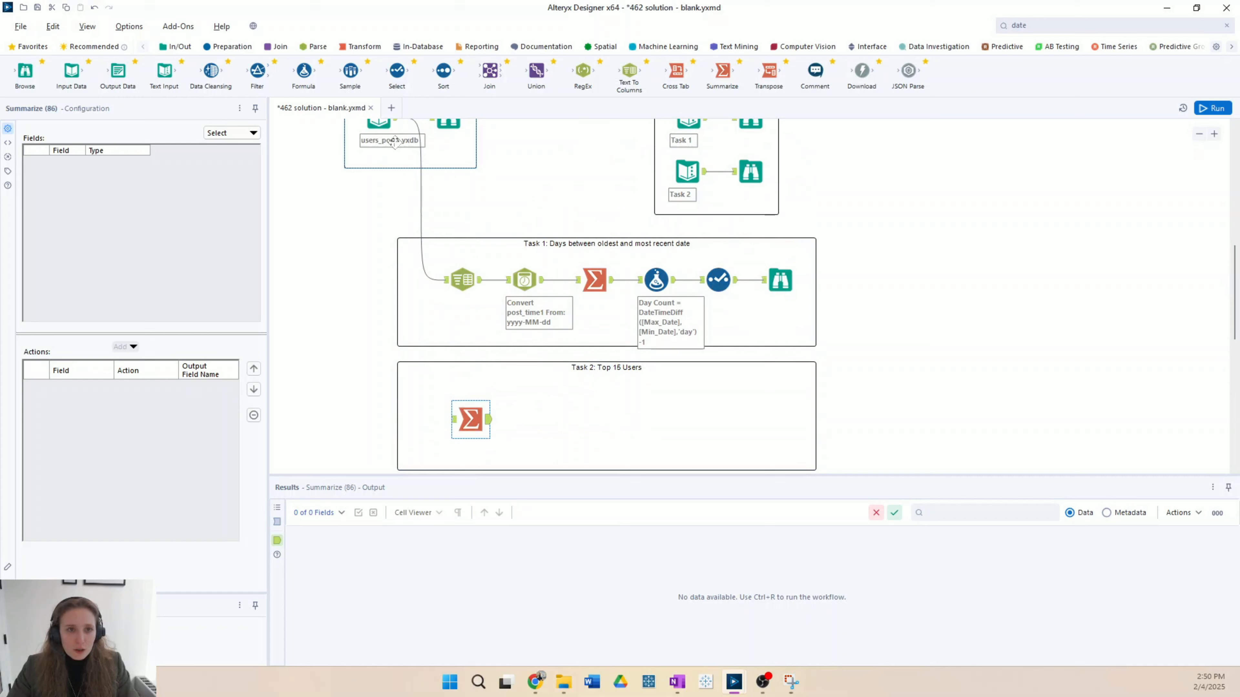
pyautogui.scroll(1, 396, 129)
pyautogui.moveTo(395, 124); pyautogui.dragTo(431, 339)
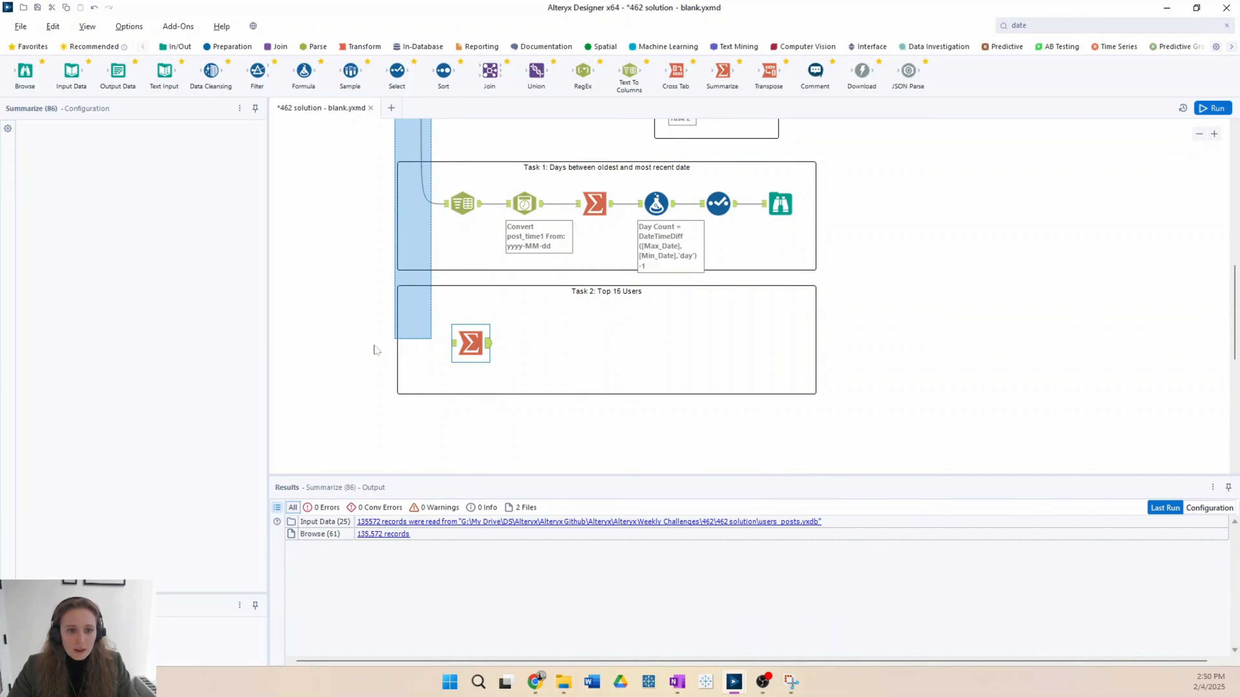
# Step: Shrink the results area to enlarge the canvas and connect the users_posts.yxdb input to the Task 2 Summarize tool
pyautogui.moveTo(651, 476); pyautogui.dragTo(638, 575)
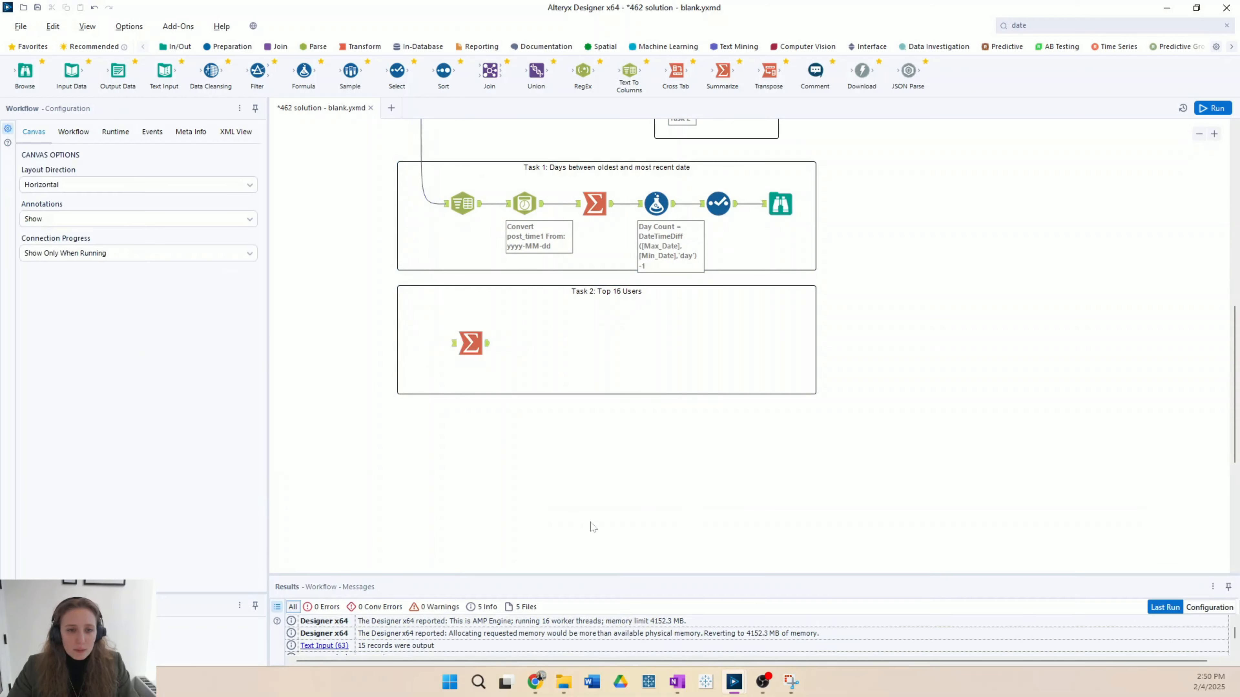
pyautogui.scroll(3, 379, 199)
pyautogui.moveTo(396, 161); pyautogui.dragTo(458, 467)
pyautogui.click(470, 464)
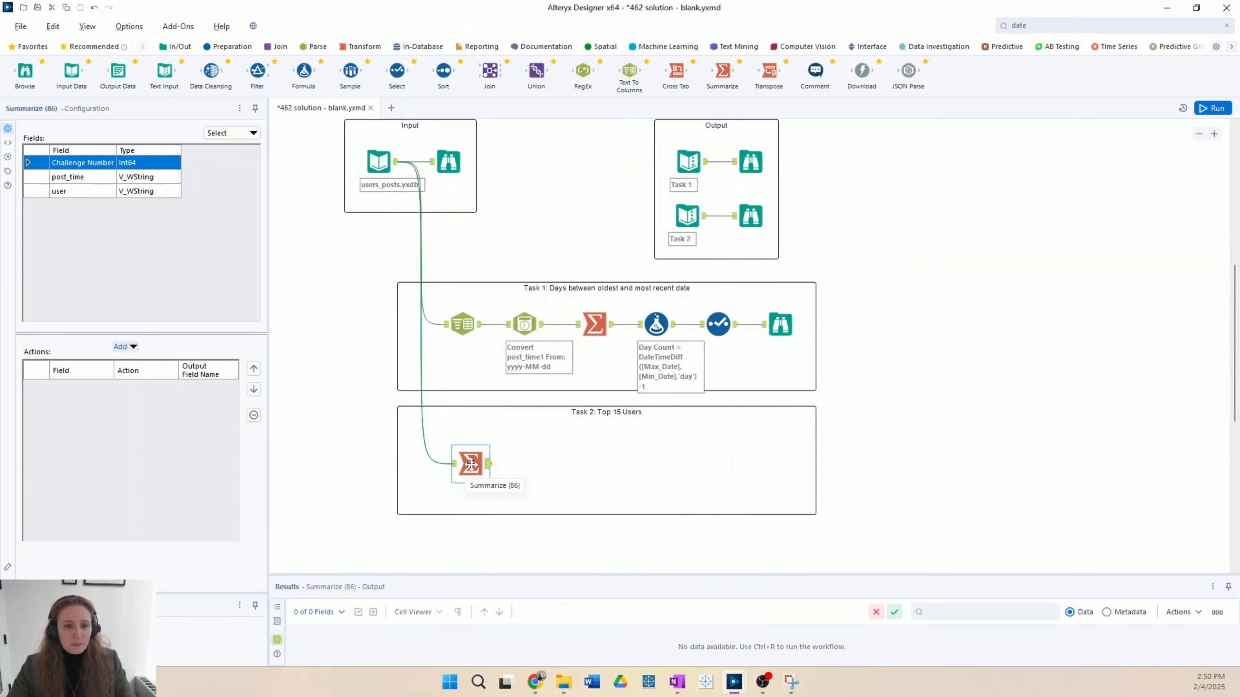
# Step: Configure the Task 2 Summarize tool to group by user and apply Count Distinct to Challenge Number
pyautogui.click(83, 192)
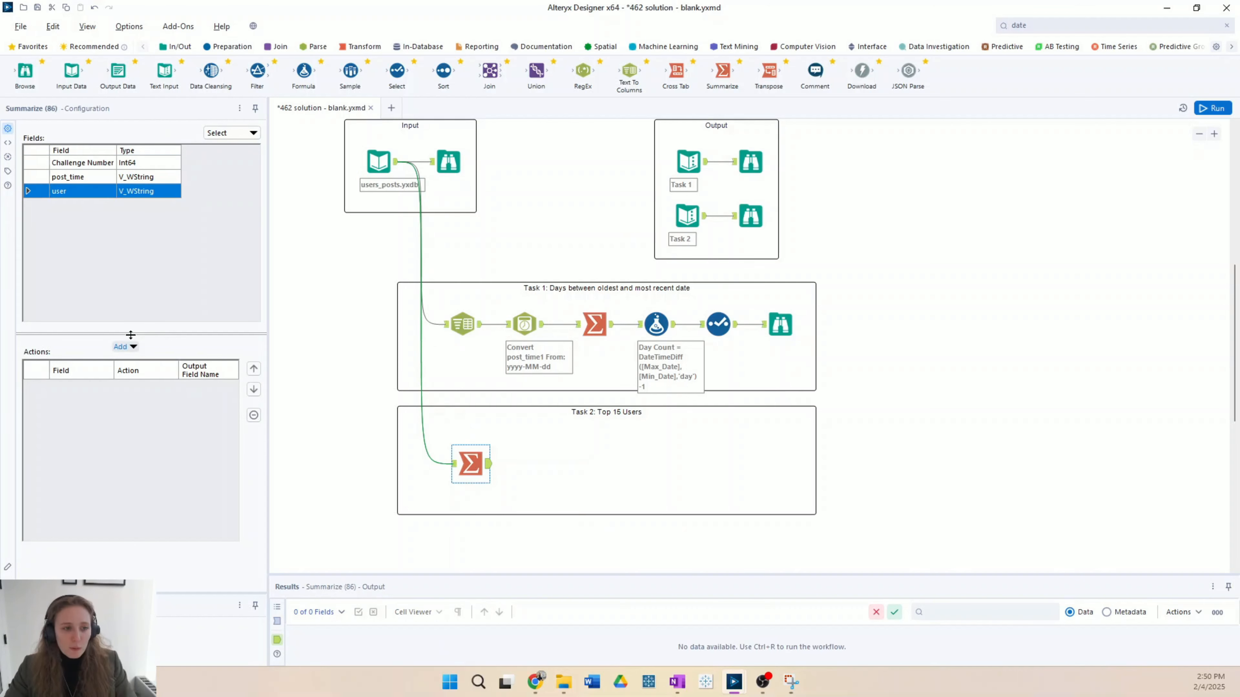
pyautogui.click(123, 346)
pyautogui.click(141, 360)
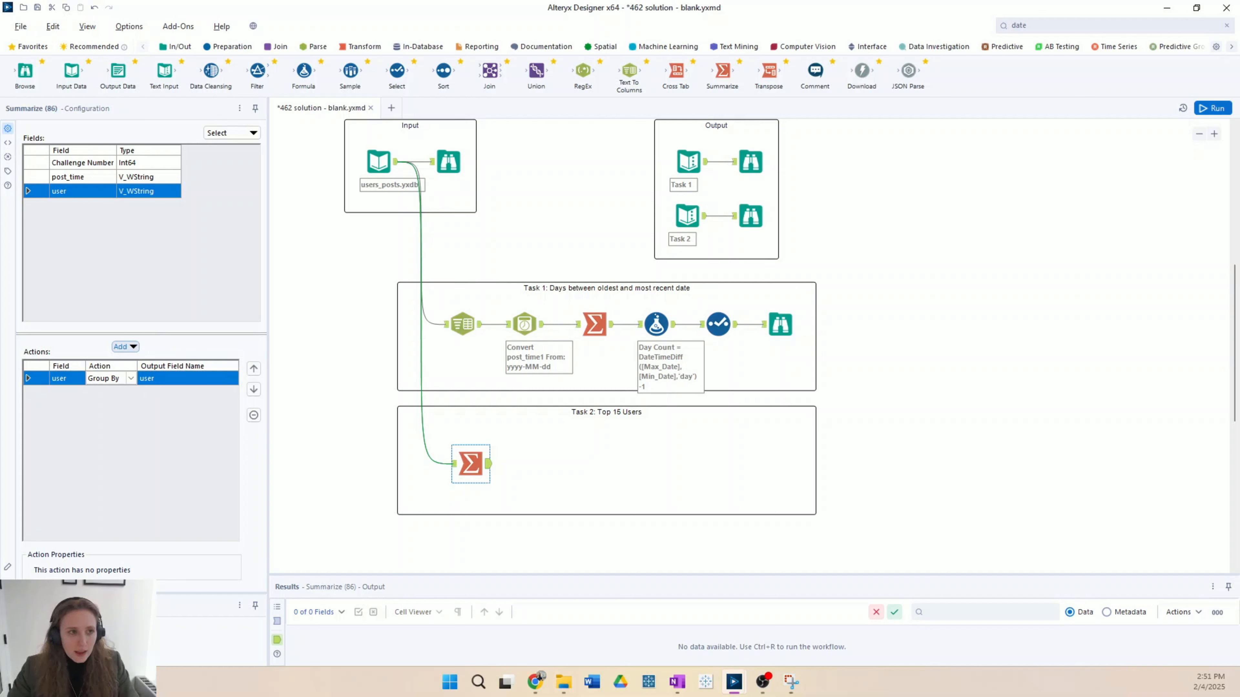
pyautogui.click(143, 166)
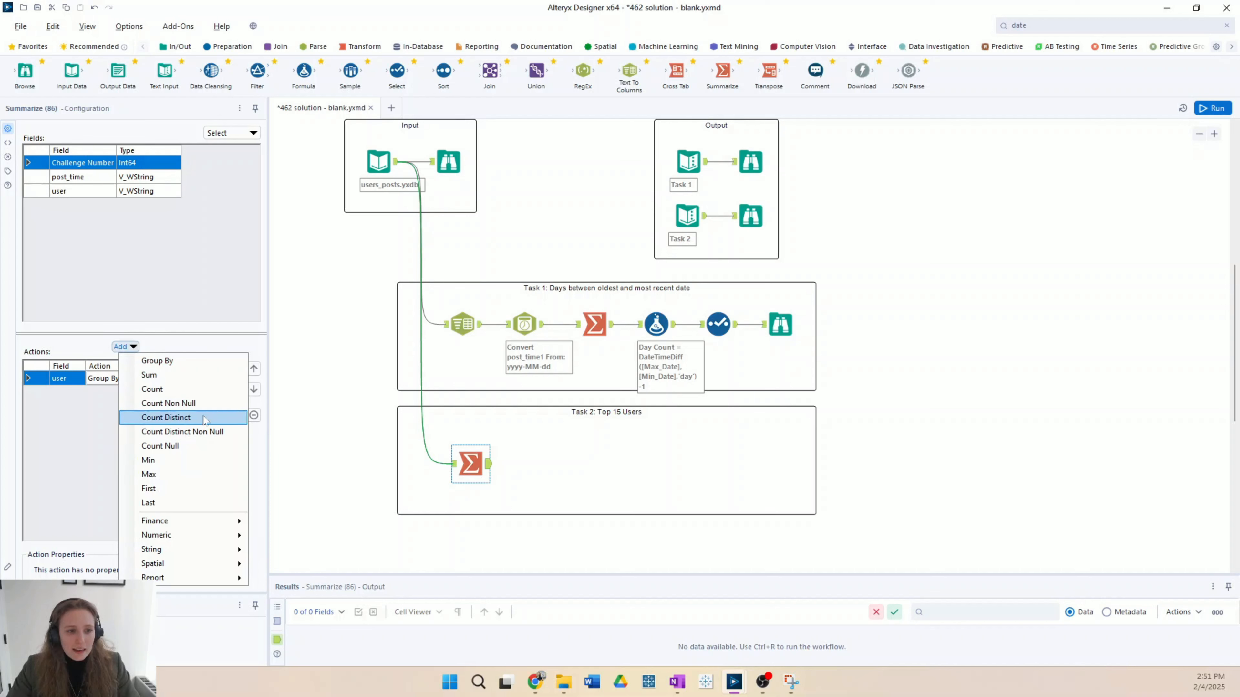
pyautogui.click(204, 418)
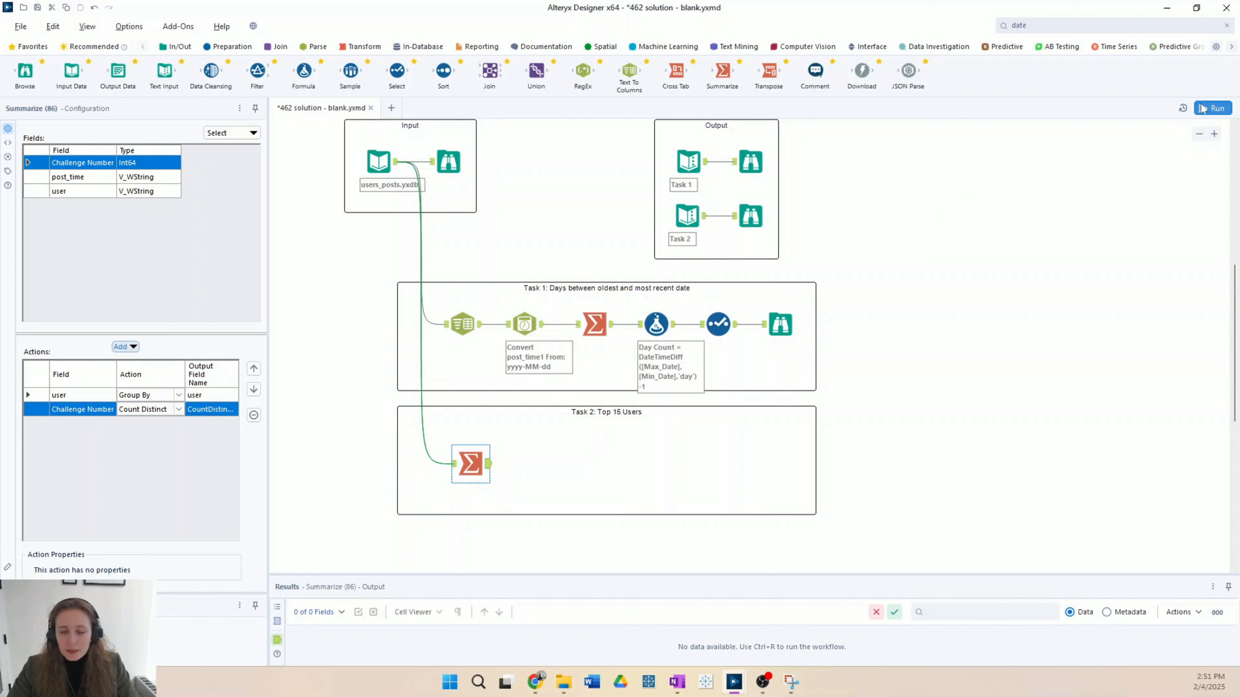
# Step: Run the workflow, enlarge the results area, and compare the Summarize output with the expected Task 2 output
pyautogui.hotkey('ctrl', 'r')
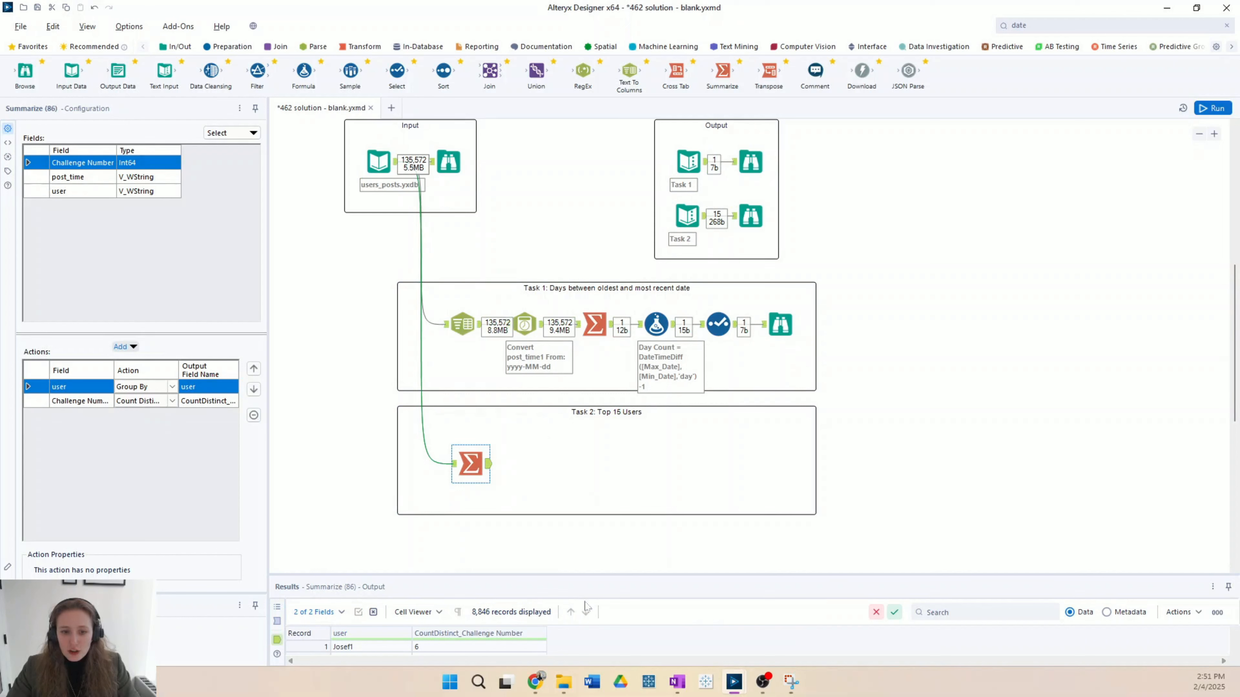
pyautogui.moveTo(592, 574); pyautogui.dragTo(592, 475)
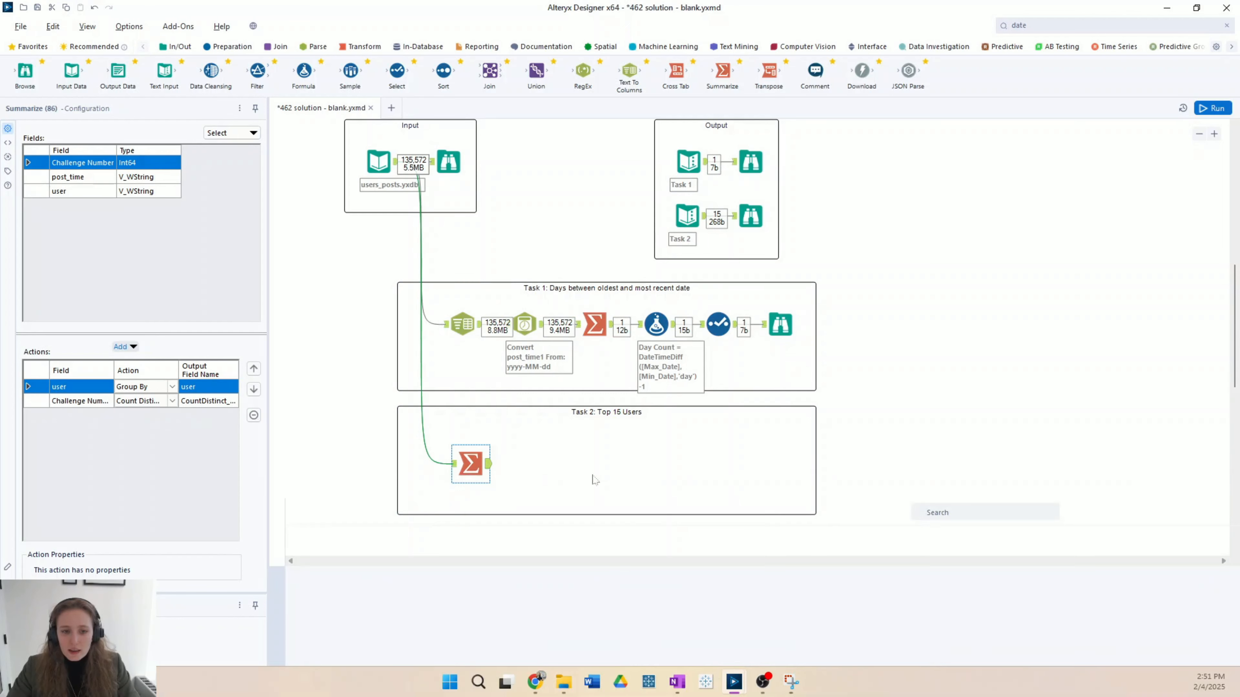
pyautogui.scroll(2, 472, 571)
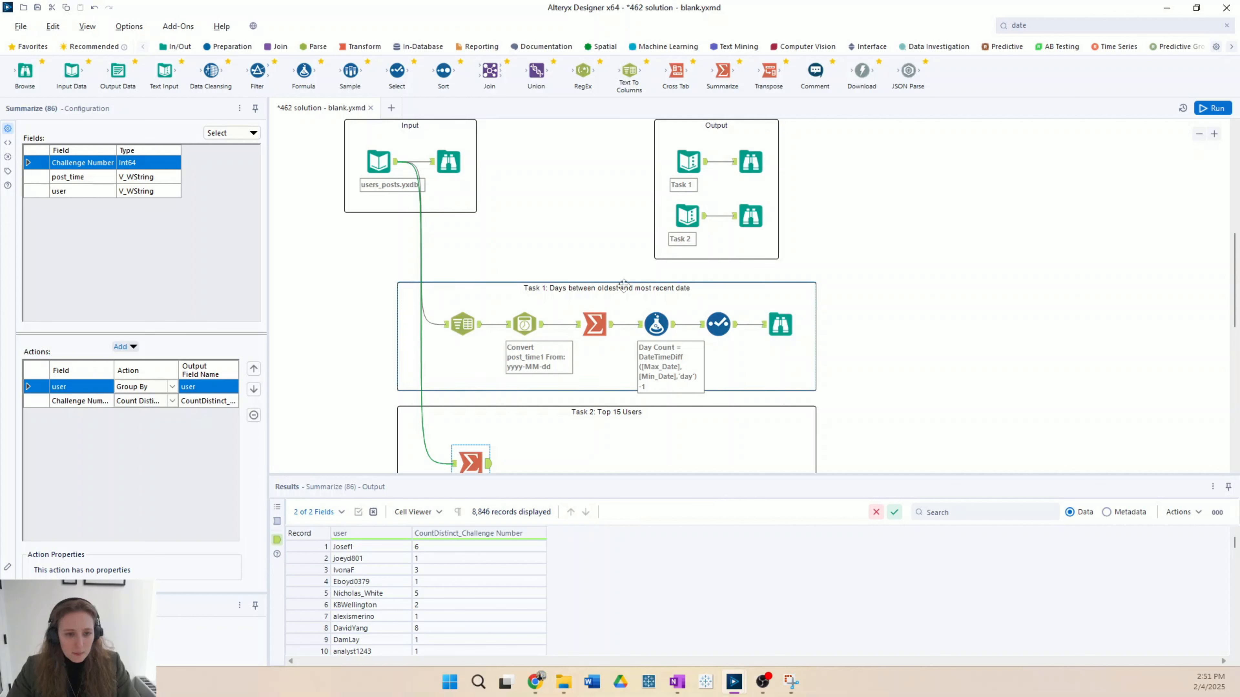
pyautogui.click(751, 217)
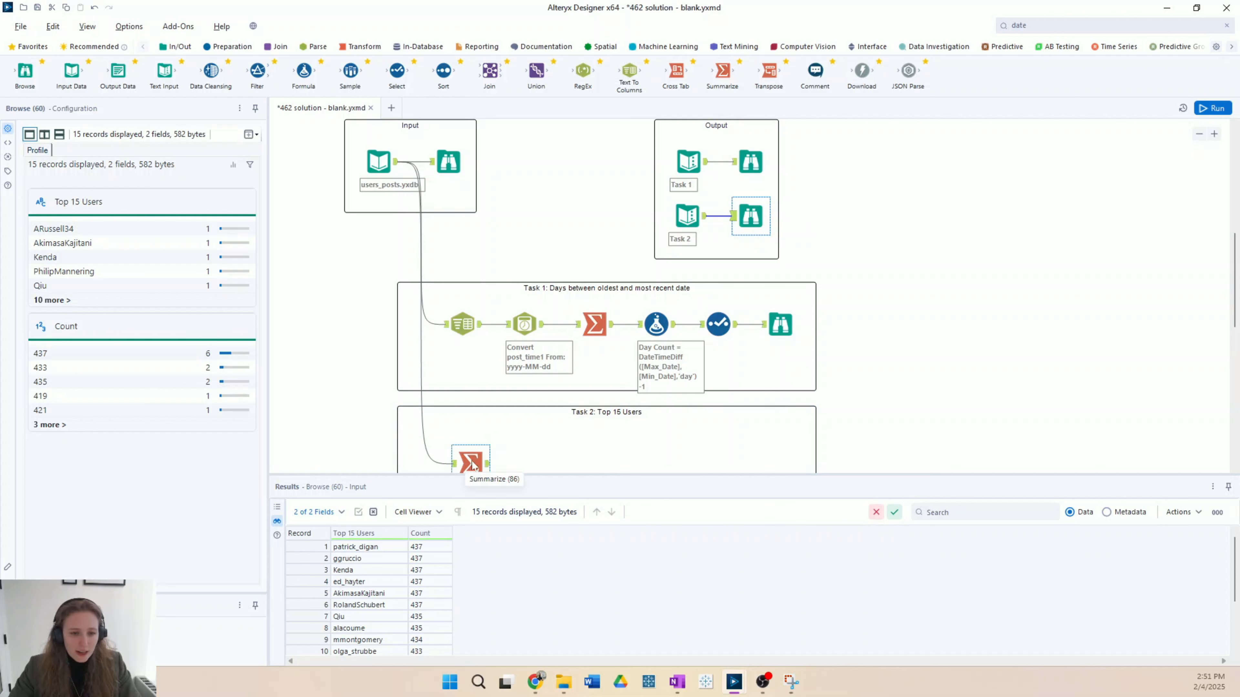
# Step: Rename the Summarize output fields for user and Challenge Number as Top 15 Users and Count, and run the workflow
pyautogui.click(472, 465)
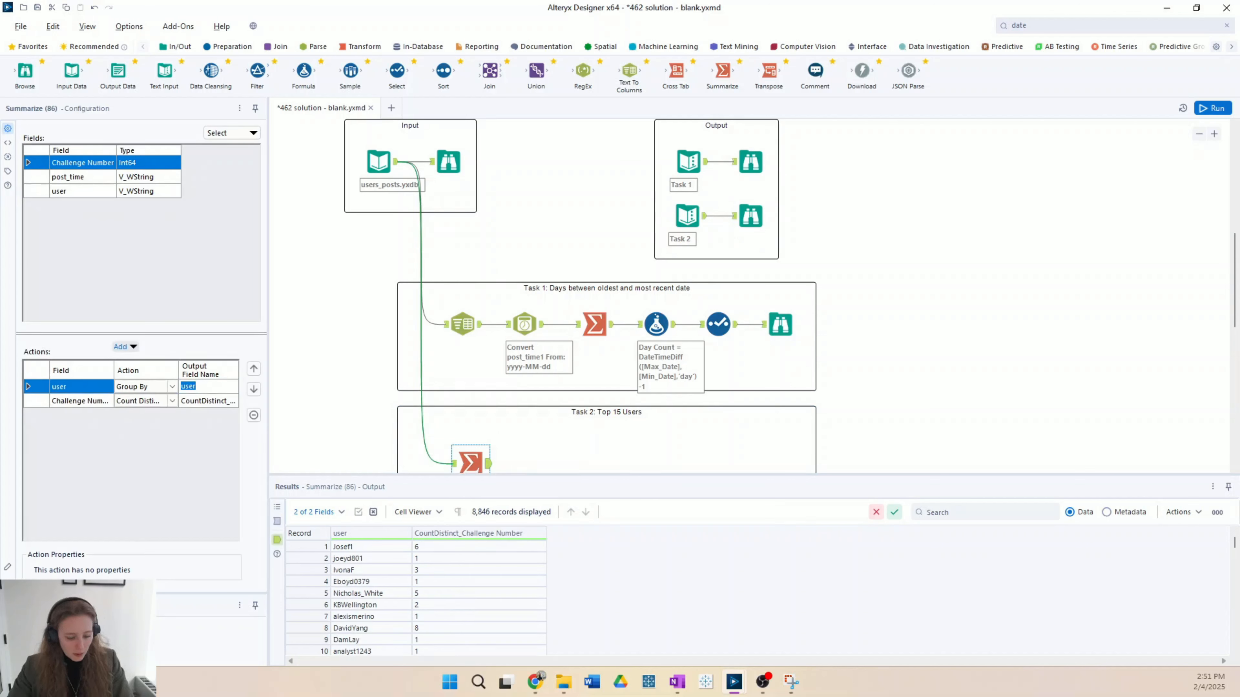
pyautogui.write('Top 15 U')
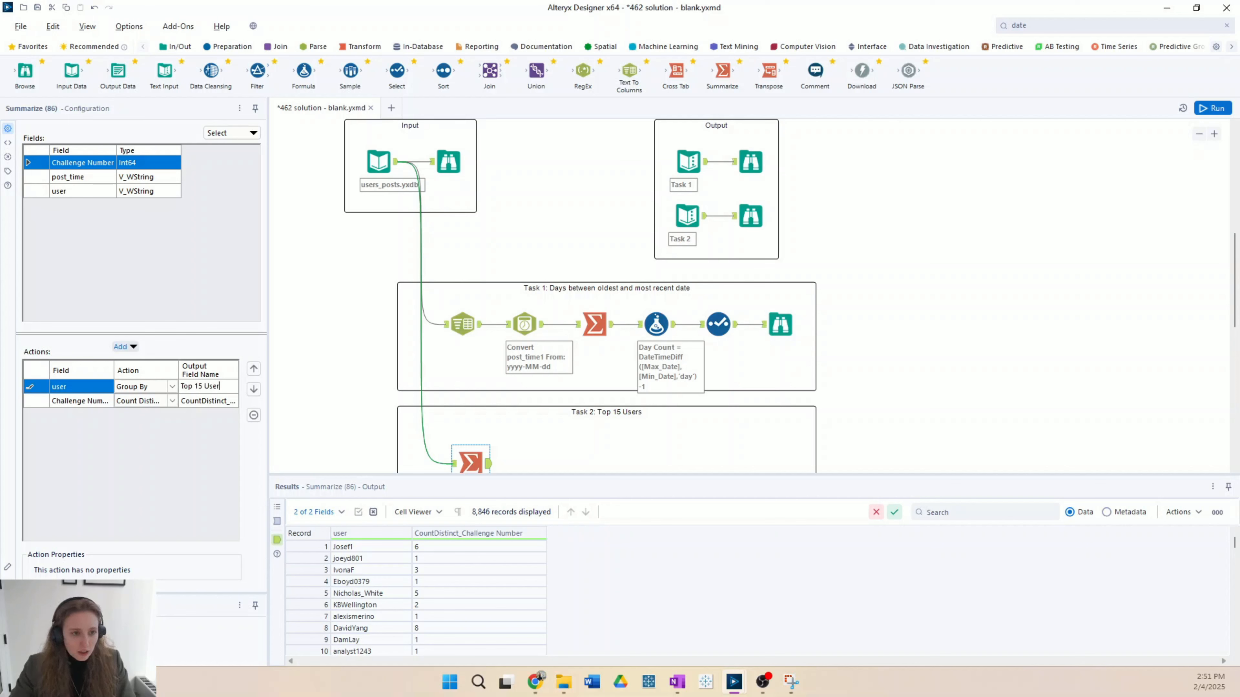
pyautogui.click(750, 215)
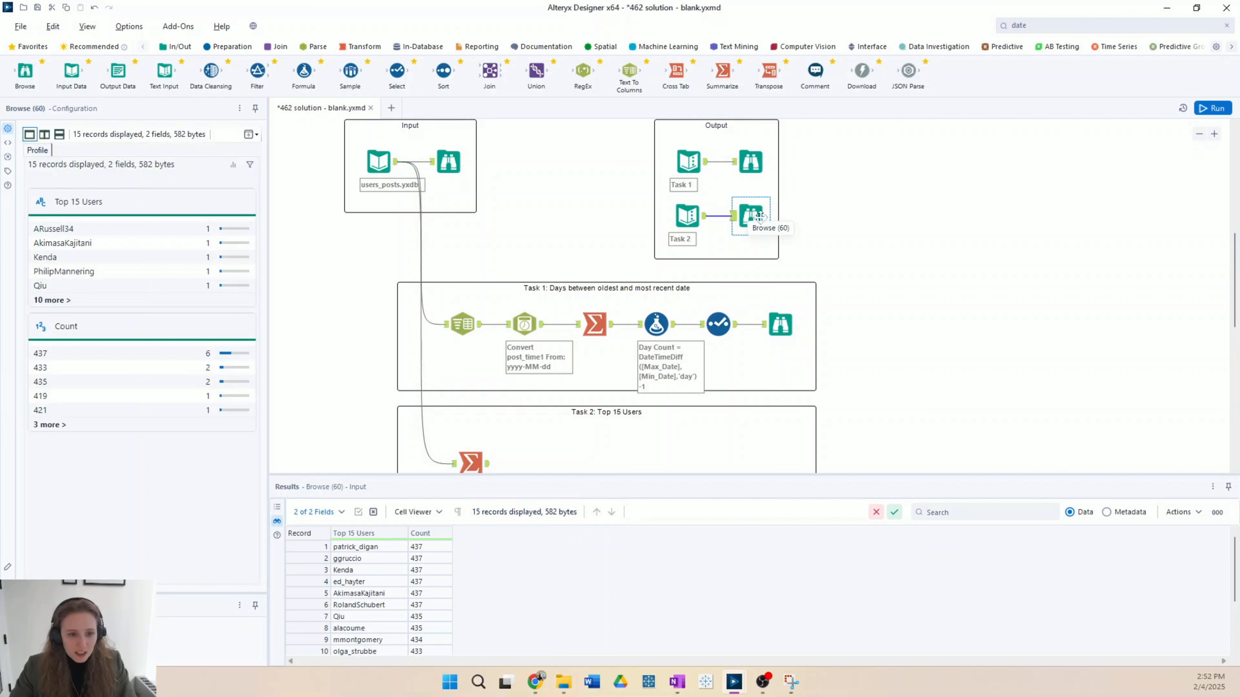
pyautogui.click(470, 462)
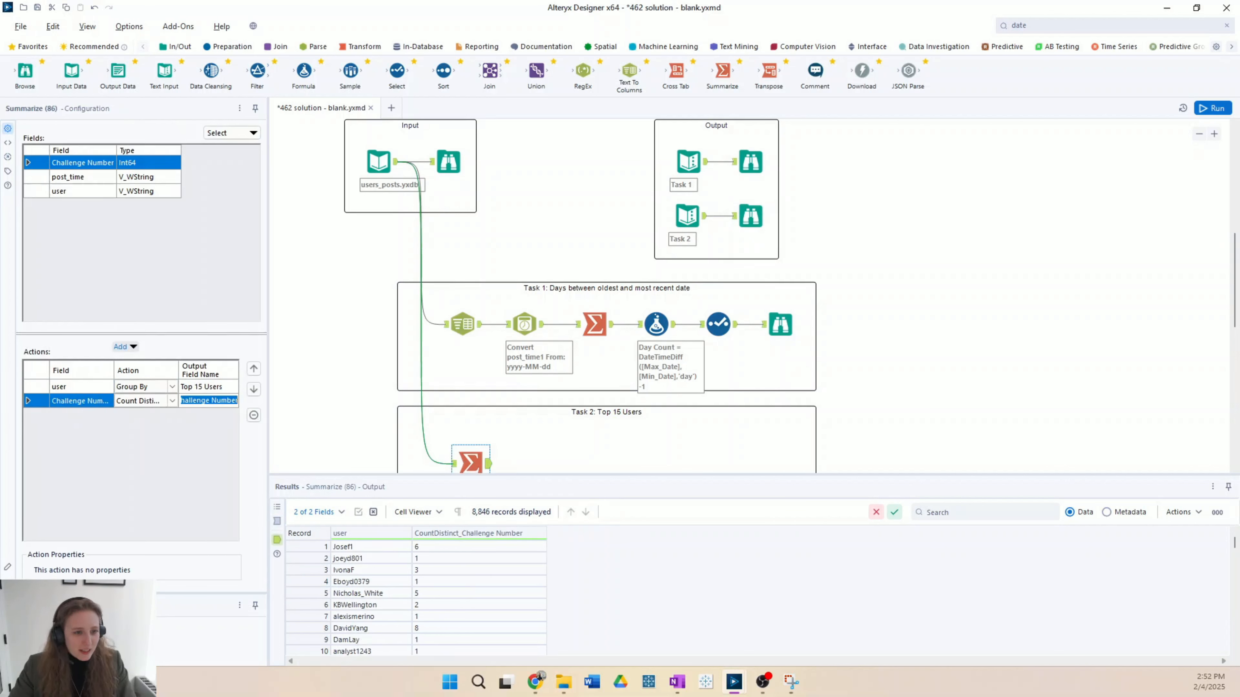
pyautogui.write('Count')
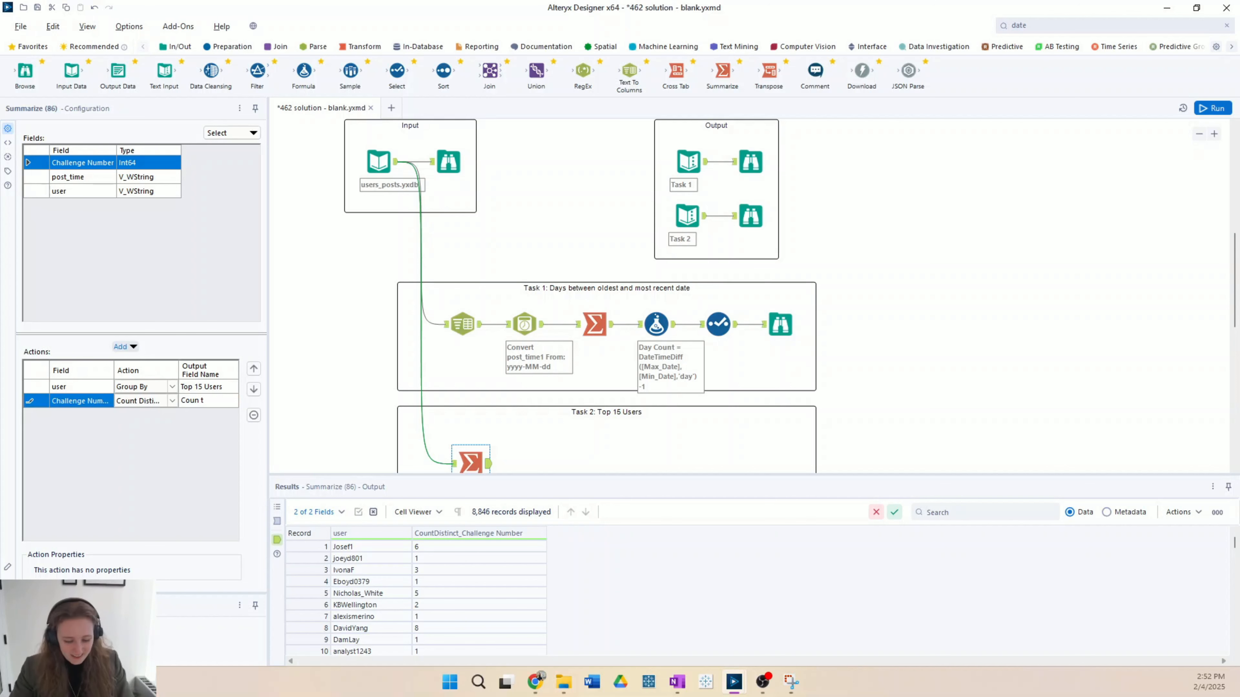
pyautogui.click(1212, 108)
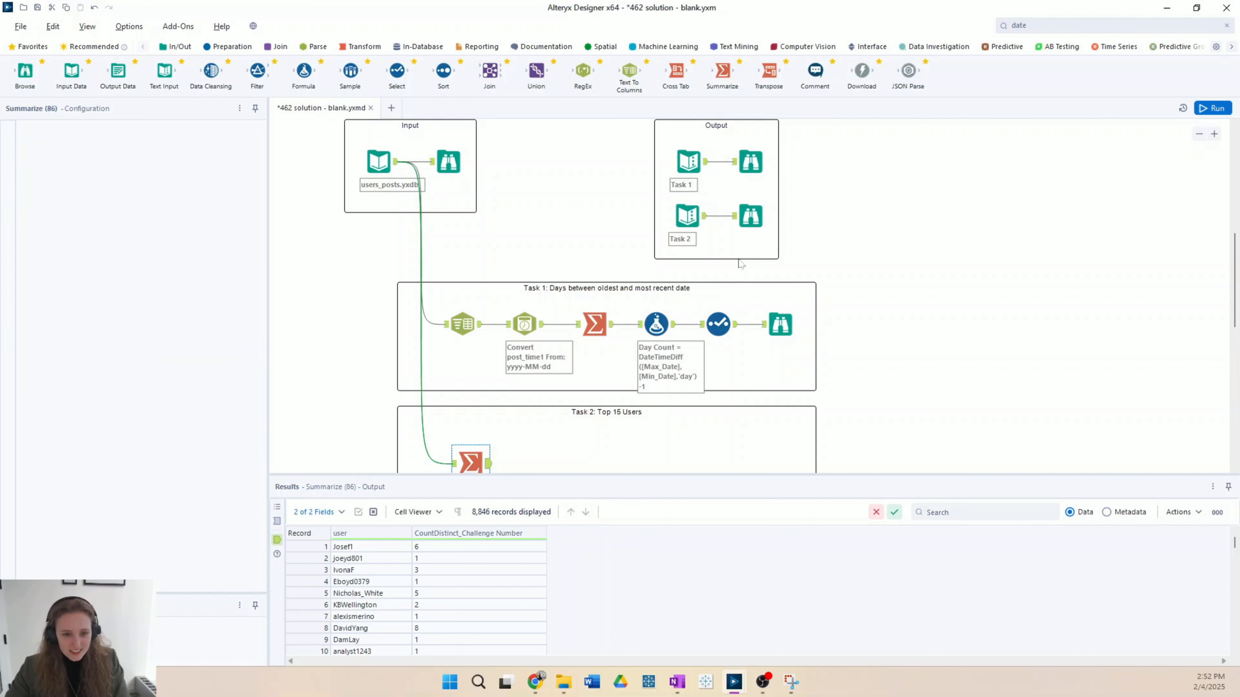
pyautogui.scroll(-2, 659, 310)
pyautogui.scroll(-1, 927, 382)
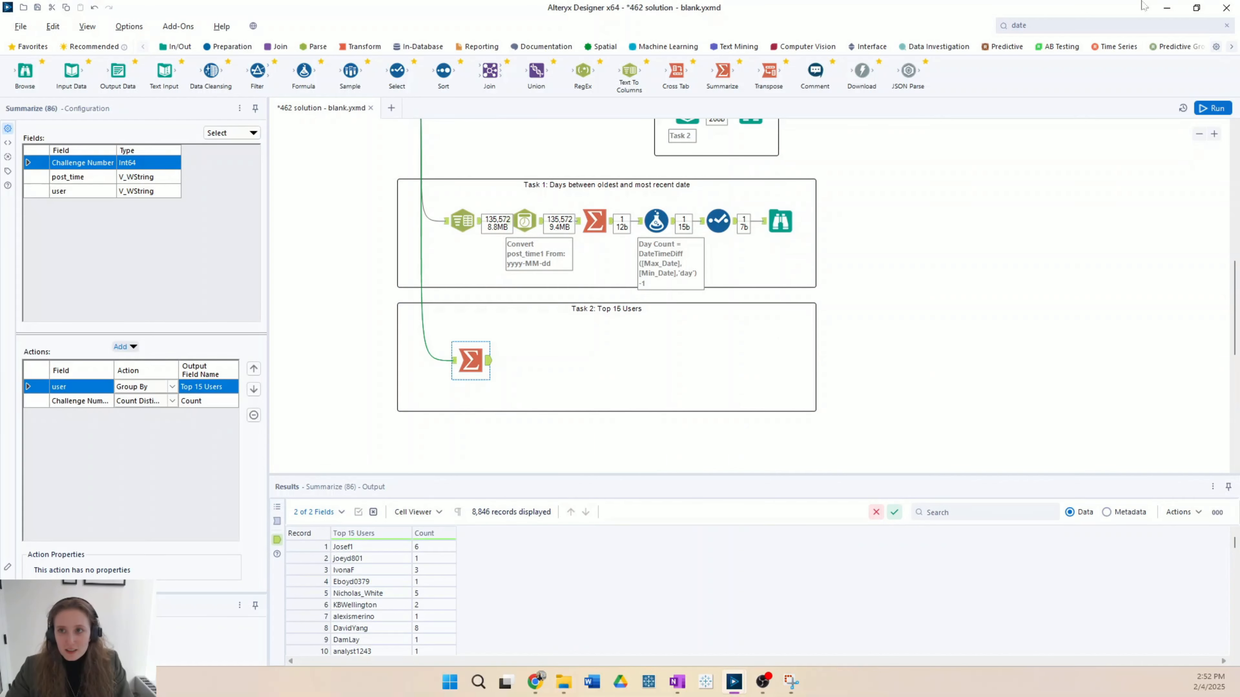
# Step: Add a Sort tool after the Task 2 Summarize tool and sort by Count in descending order
pyautogui.click(1088, 25)
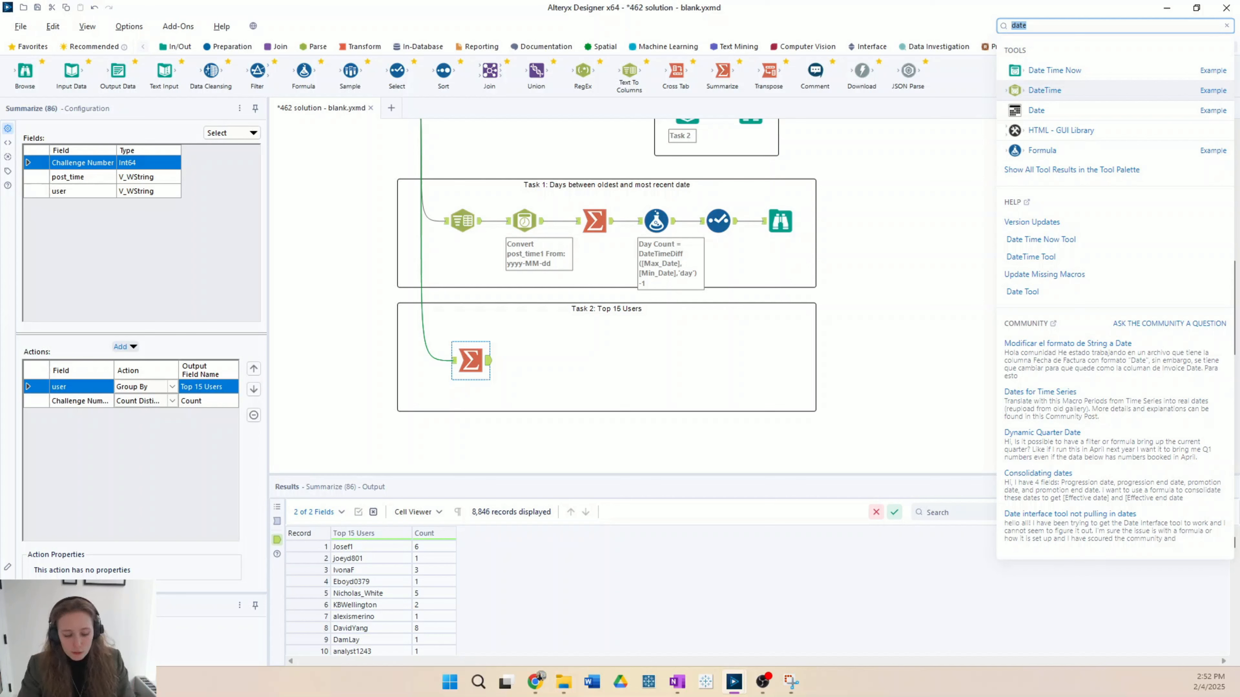
pyautogui.write('sort')
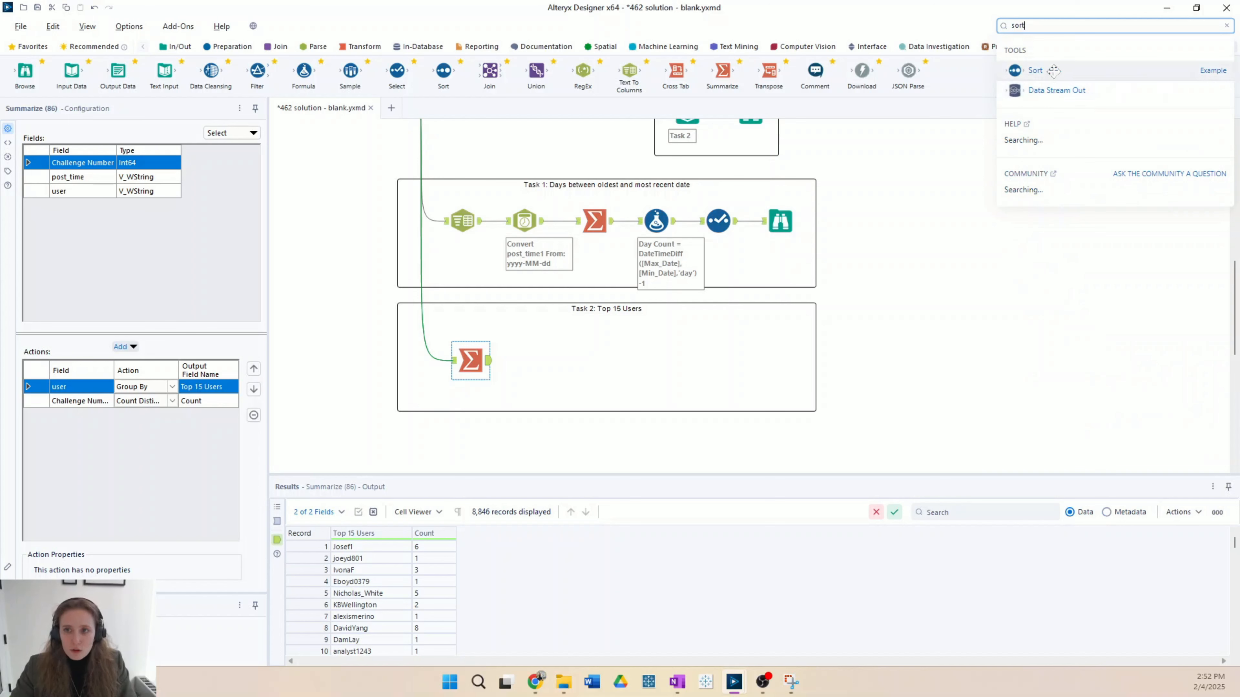
pyautogui.moveTo(1049, 72); pyautogui.dragTo(540, 361)
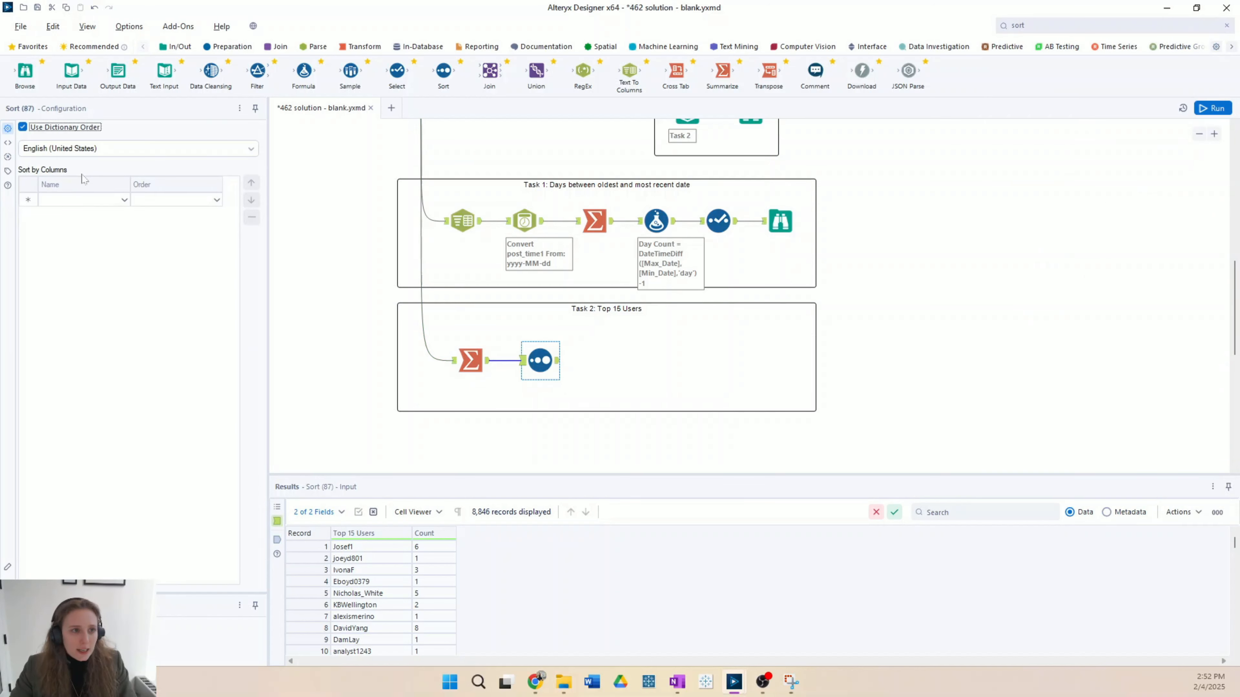
pyautogui.click(125, 202)
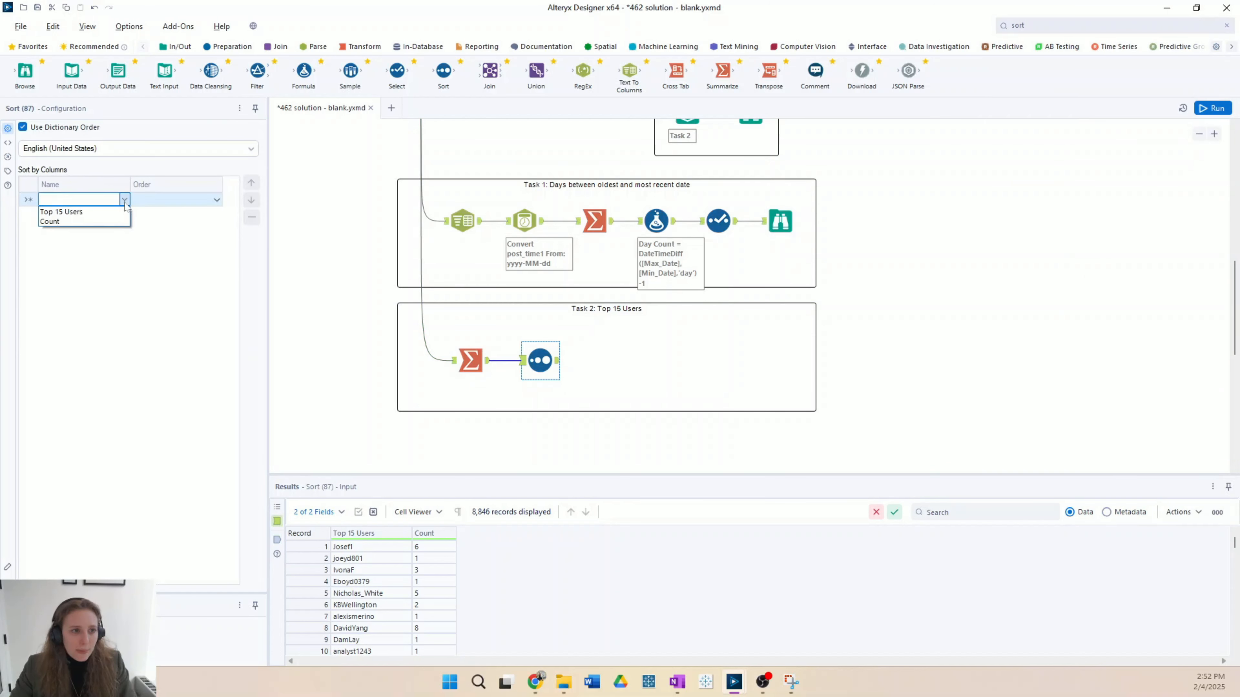
pyautogui.click(117, 222)
pyautogui.click(216, 200)
pyautogui.click(156, 223)
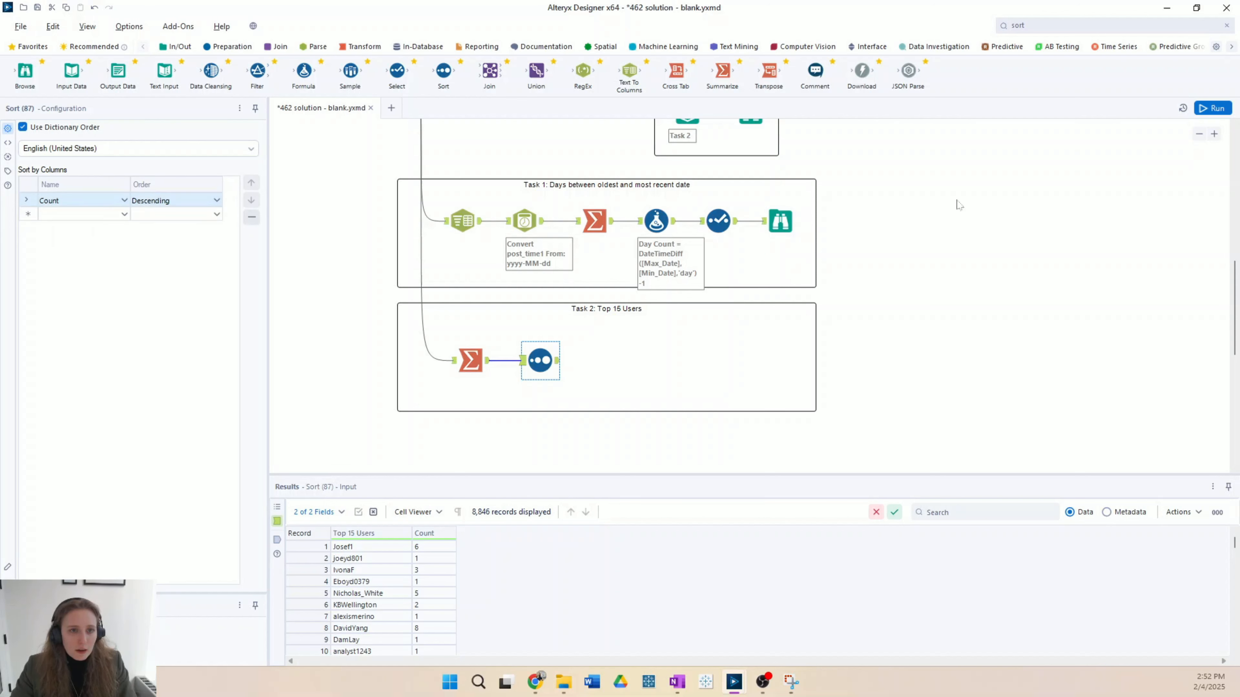
# Step: Run the workflow and review the first 15 records of the Sort output
pyautogui.click(1213, 108)
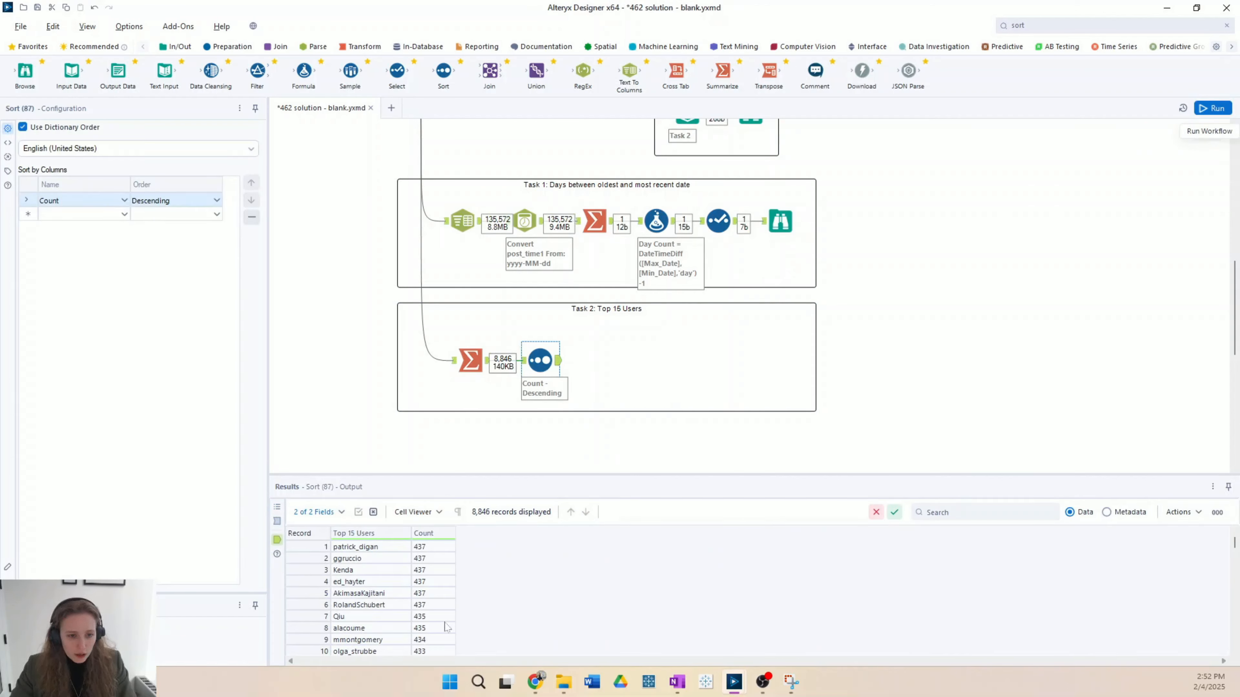
pyautogui.scroll(-2, 431, 571)
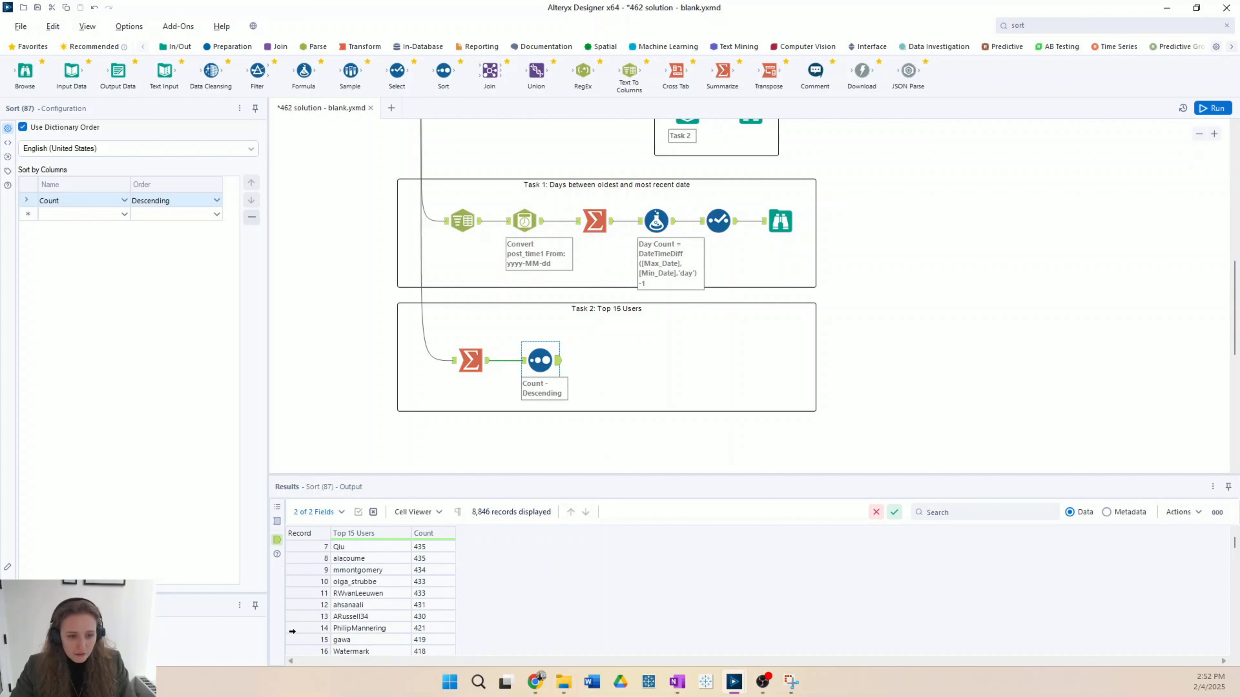
pyautogui.scroll(2, 424, 646)
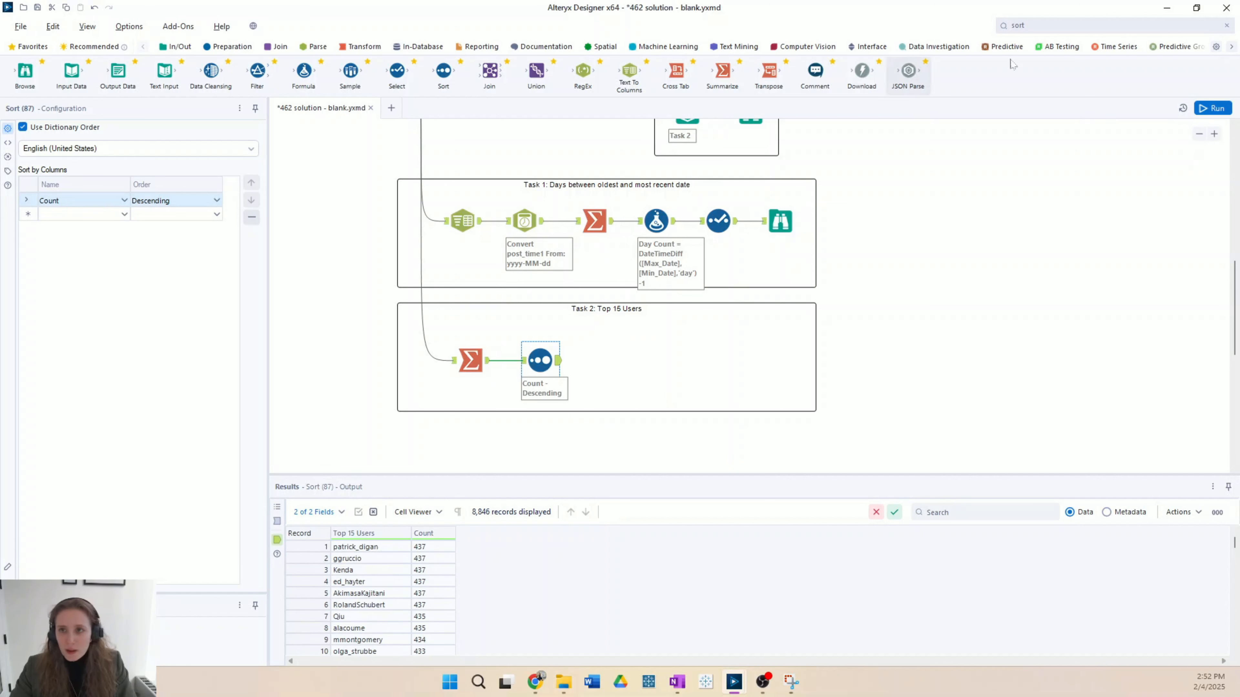
# Step: Add a Sample tool after the Sort tool, keep the first 15 rows, and run the workflow
pyautogui.doubleClick(1054, 26)
pyautogui.write('sampl')
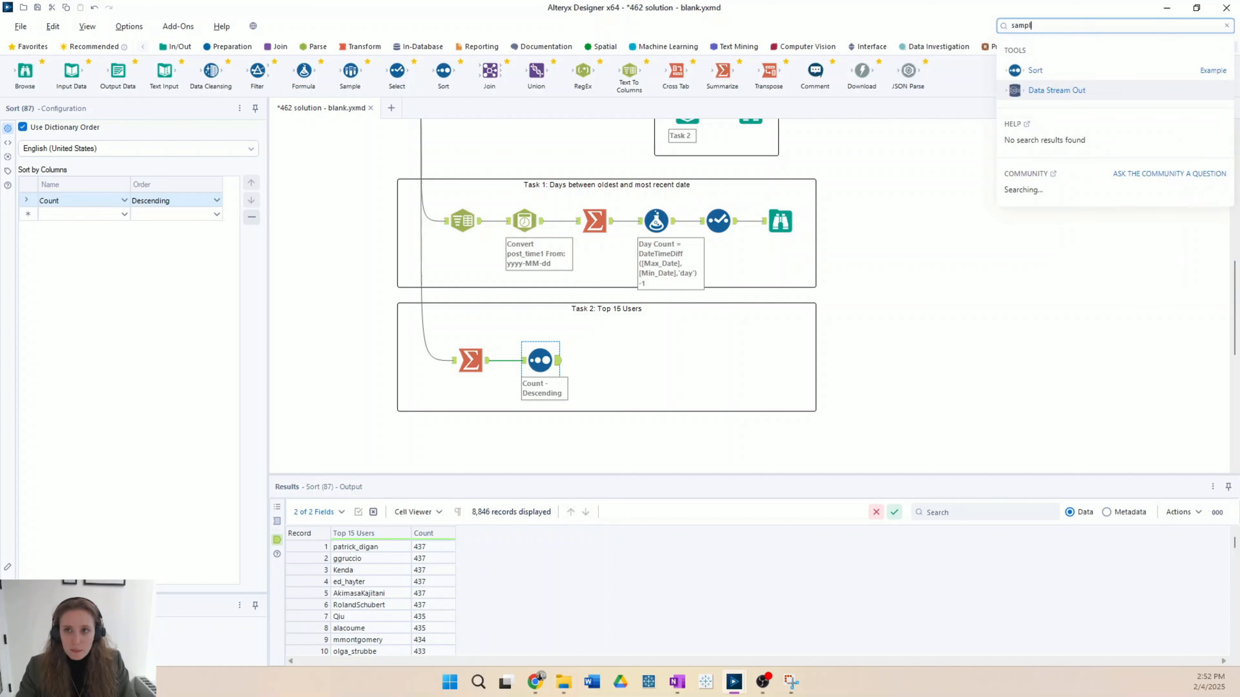
pyautogui.moveTo(1040, 89); pyautogui.dragTo(603, 360)
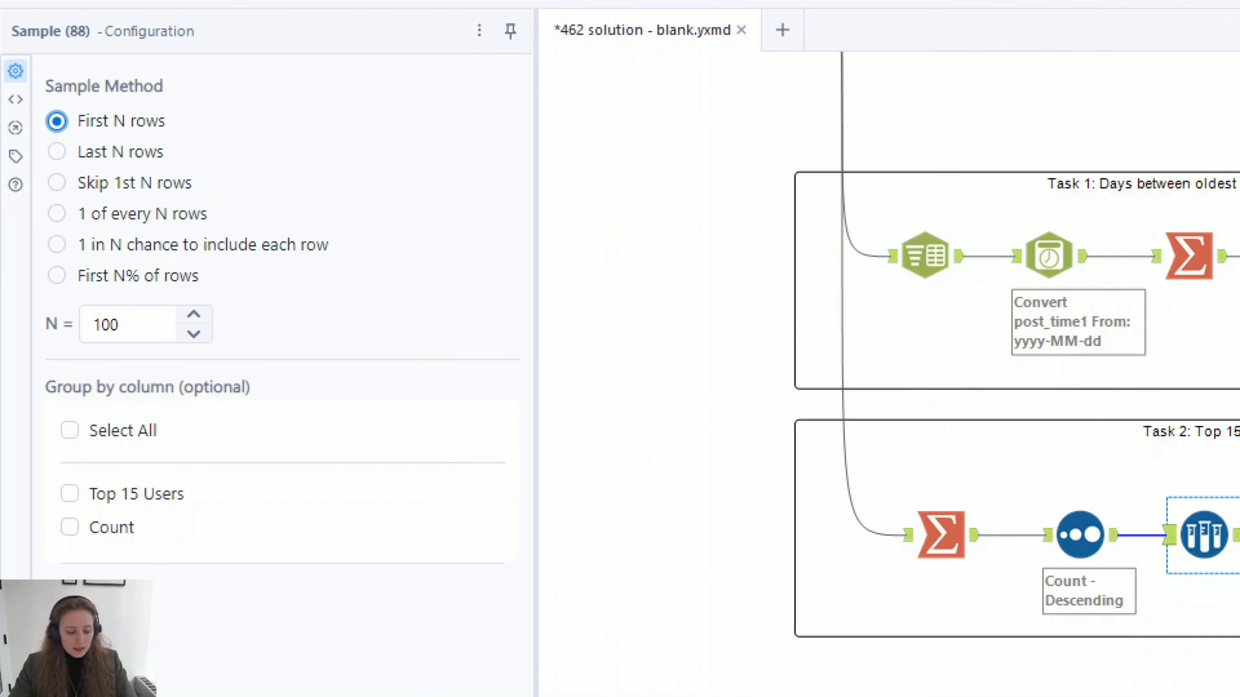
pyautogui.doubleClick(122, 326)
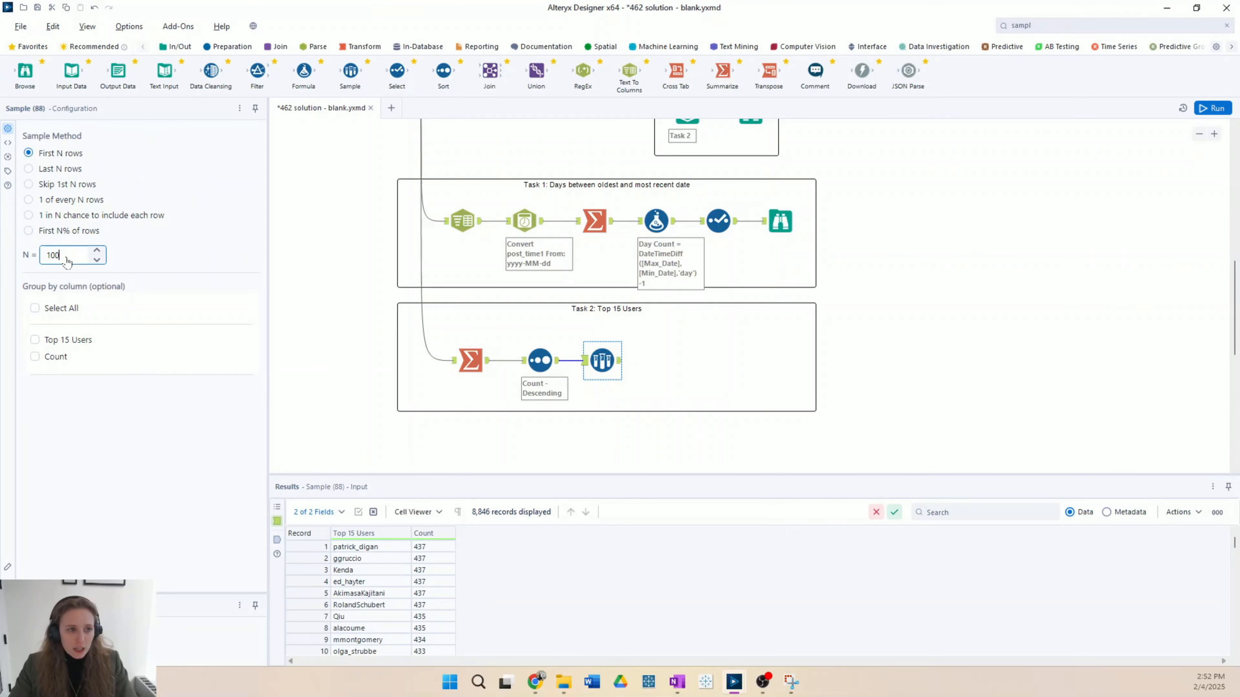
pyautogui.write('15')
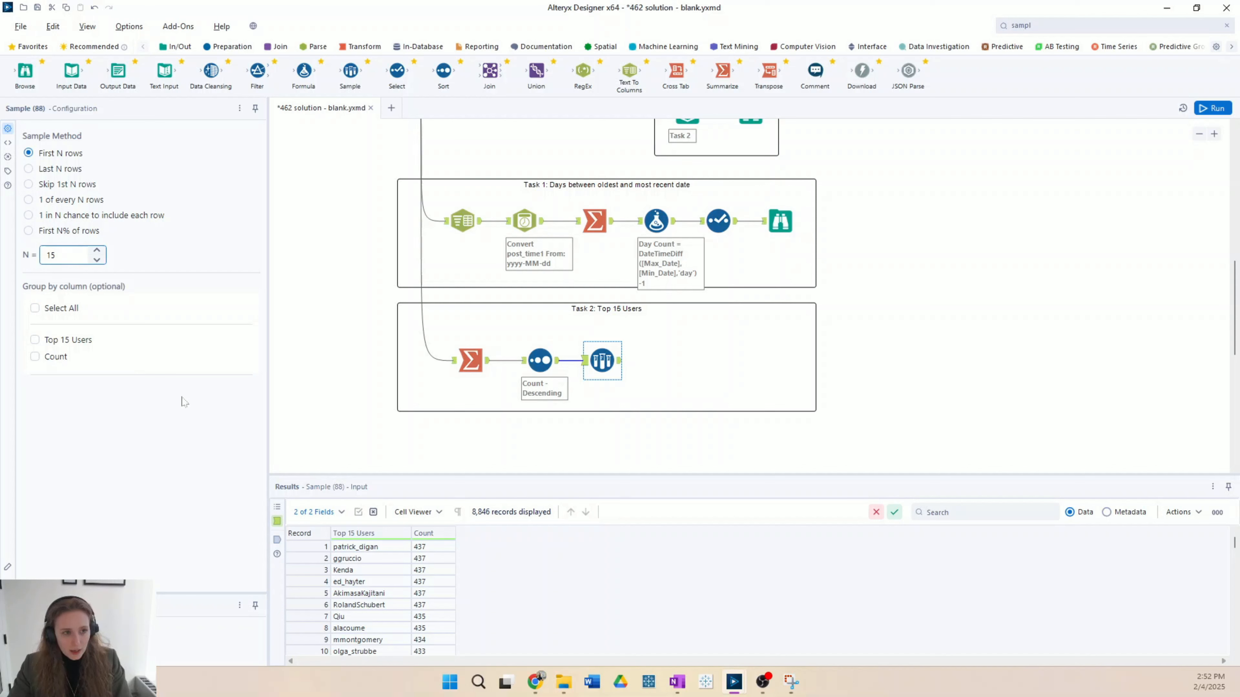
pyautogui.hotkey('ctrl', 'r')
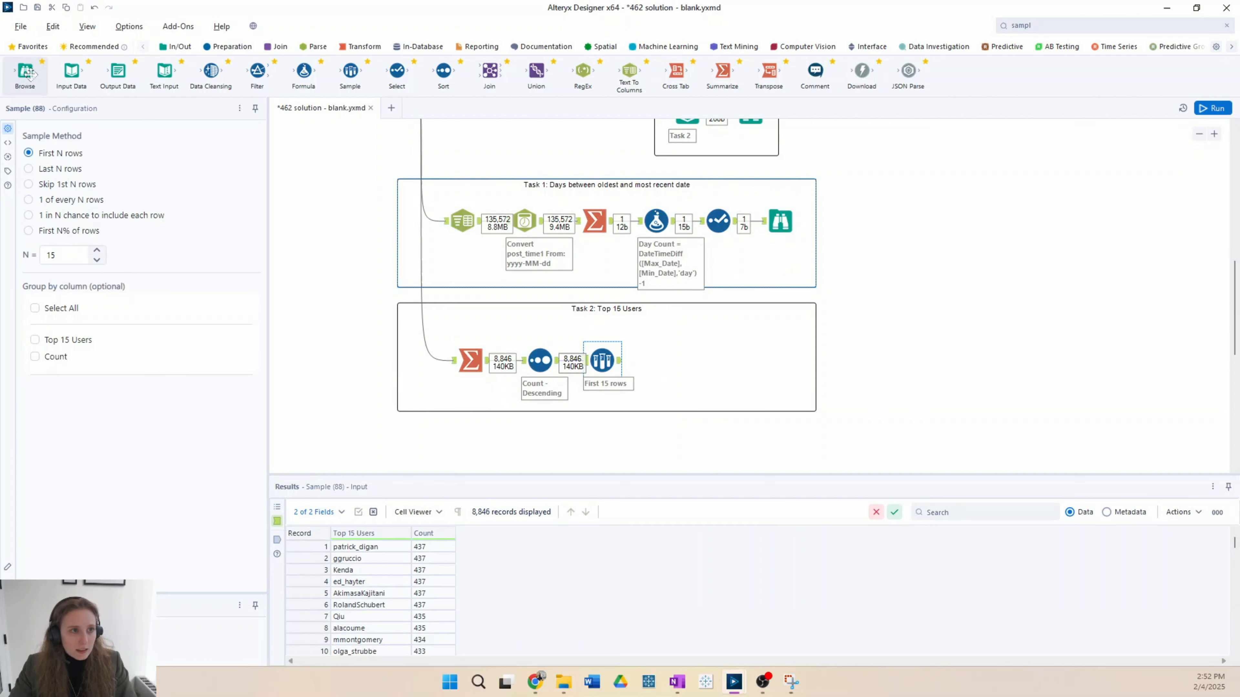
# Step: Add a Browse tool to the Task 2 container, connect it to the Sample output, and run the workflow
pyautogui.moveTo(25, 71); pyautogui.dragTo(766, 362)
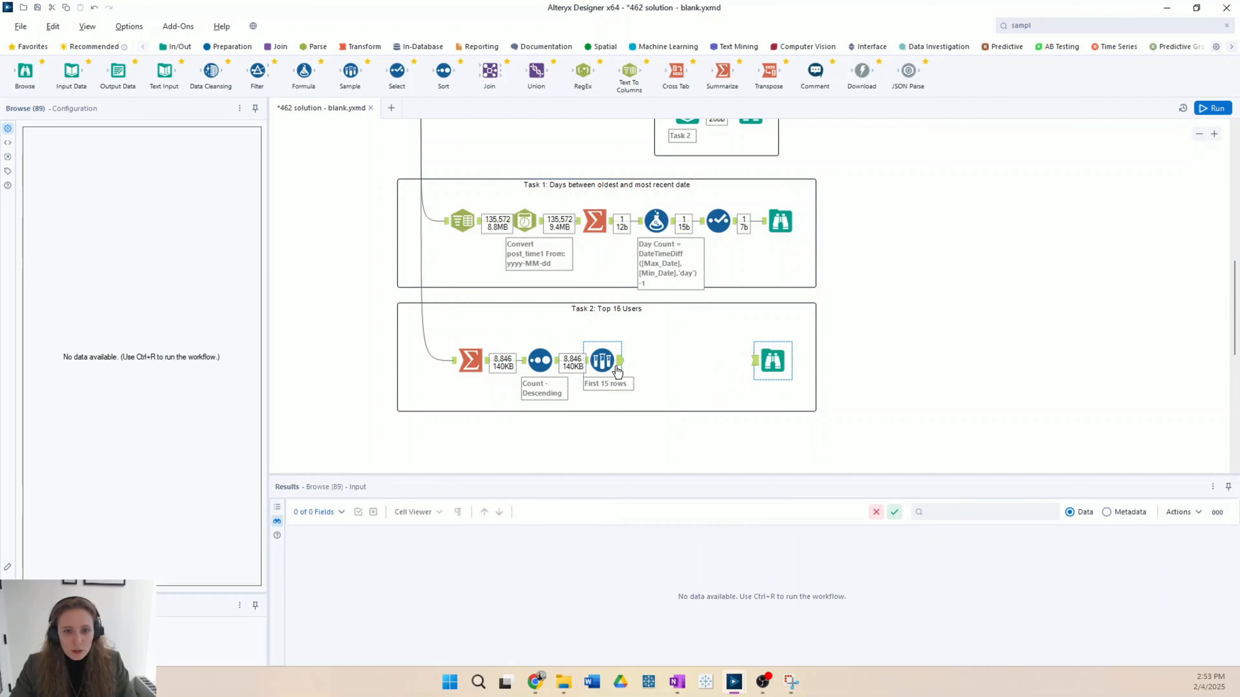
pyautogui.moveTo(620, 360); pyautogui.dragTo(774, 359)
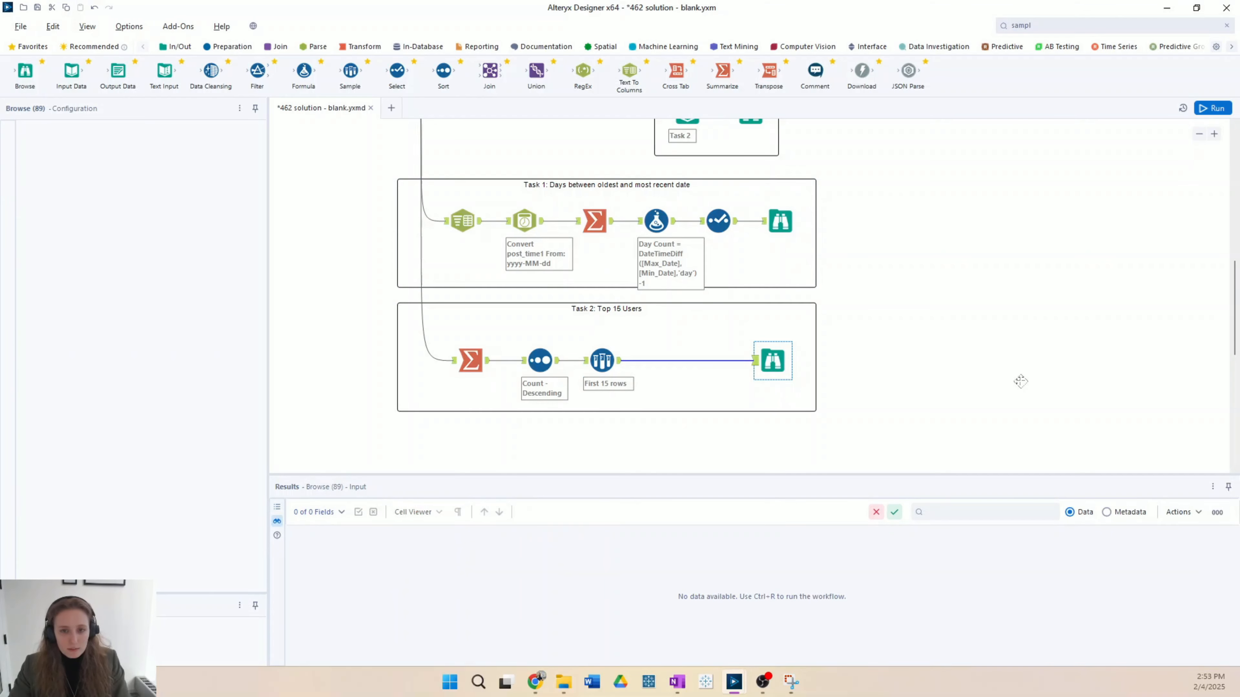
pyautogui.hotkey('ctrl', 'r')
# Step: Compare the records in the Task 2 solution's Browse tool with the expected Task 2 output and revisit the challenge description
pyautogui.scroll(2, 1023, 386)
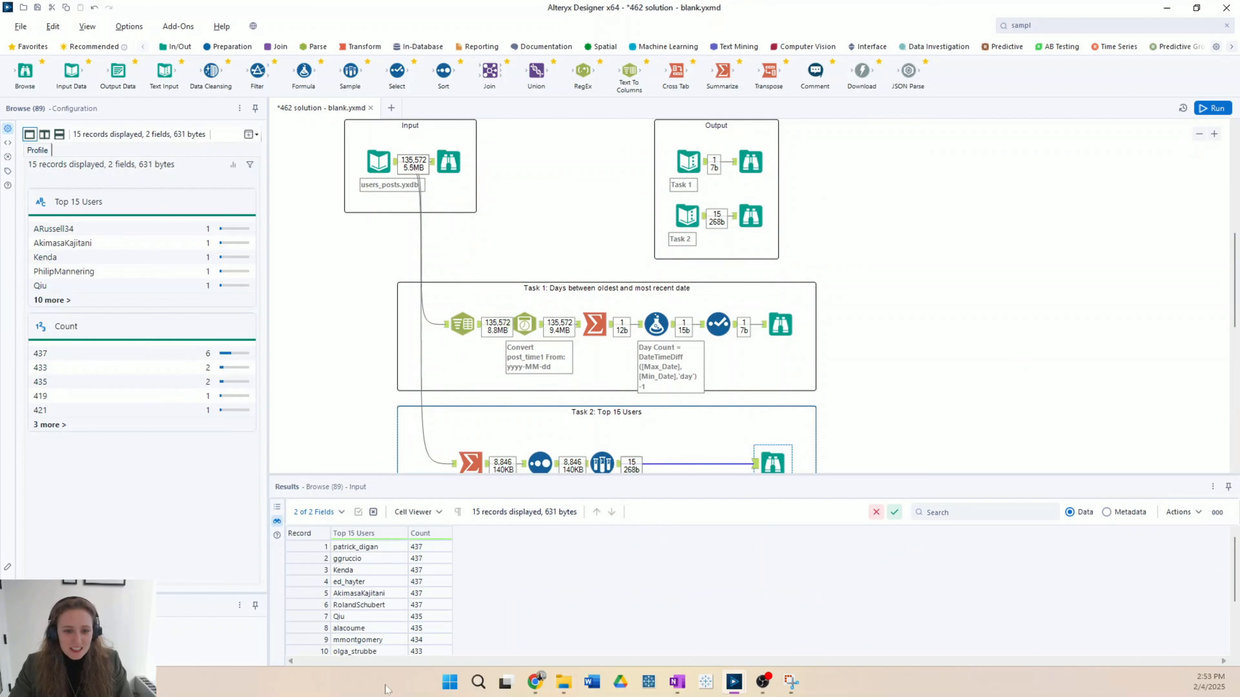
pyautogui.scroll(-2, 427, 592)
pyautogui.scroll(2, 506, 643)
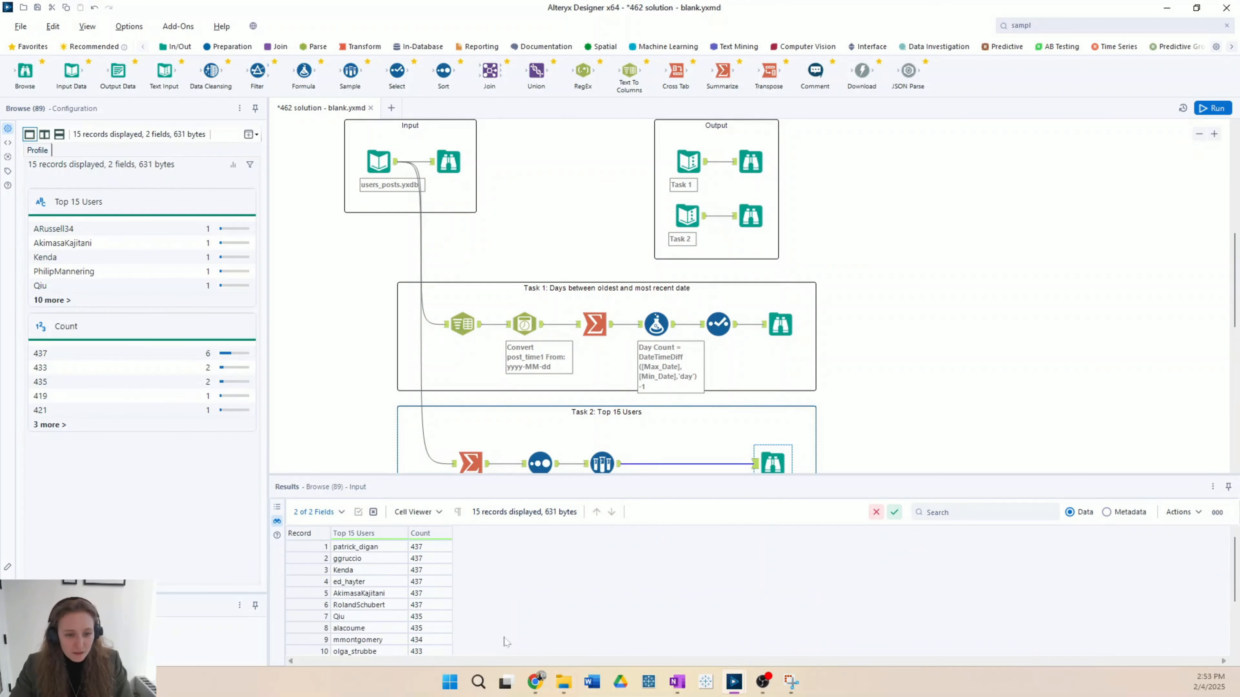
pyautogui.scroll(-2, 514, 621)
pyautogui.scroll(2, 512, 620)
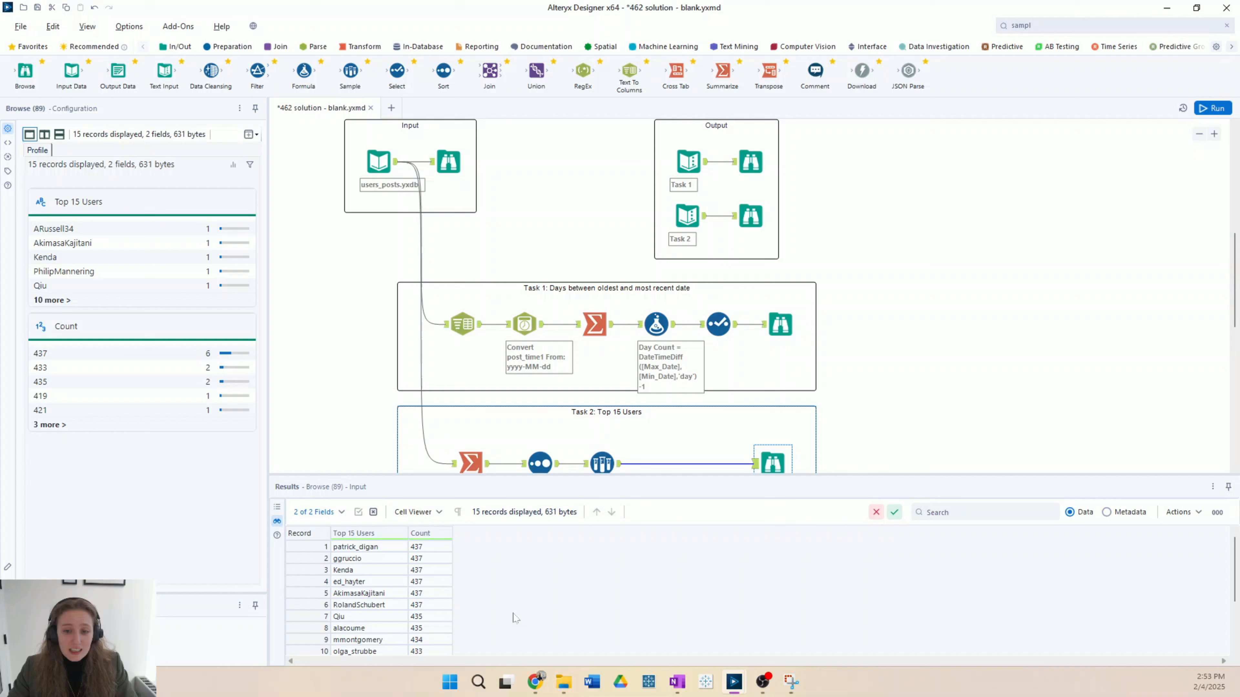
pyautogui.click(758, 210)
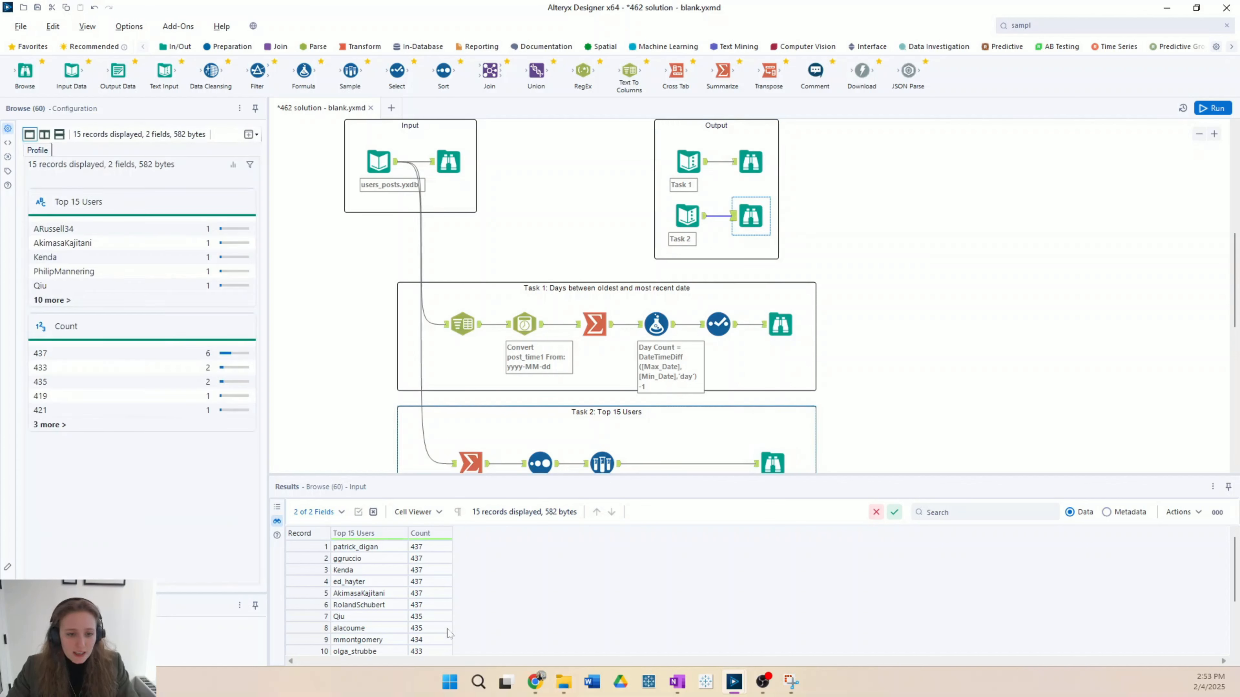
pyautogui.scroll(-2, 457, 617)
pyautogui.scroll(2, 456, 617)
pyautogui.scroll(-1, 815, 386)
pyautogui.click(772, 413)
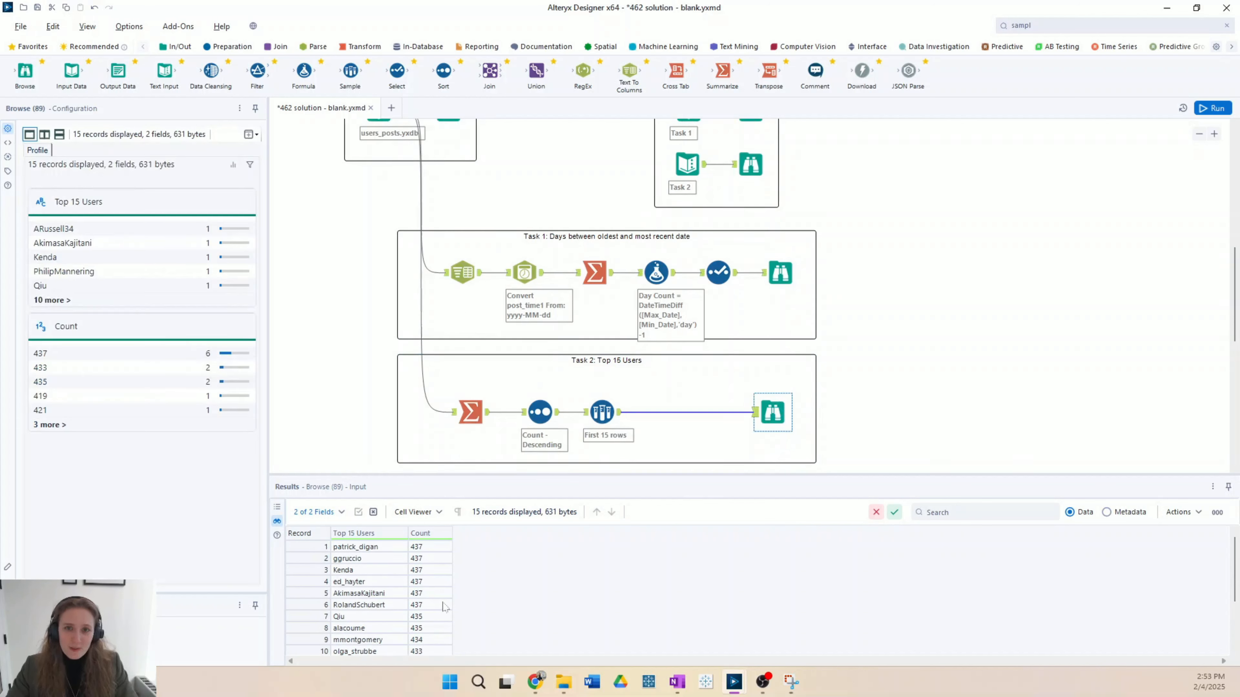
pyautogui.scroll(5, 1049, 313)
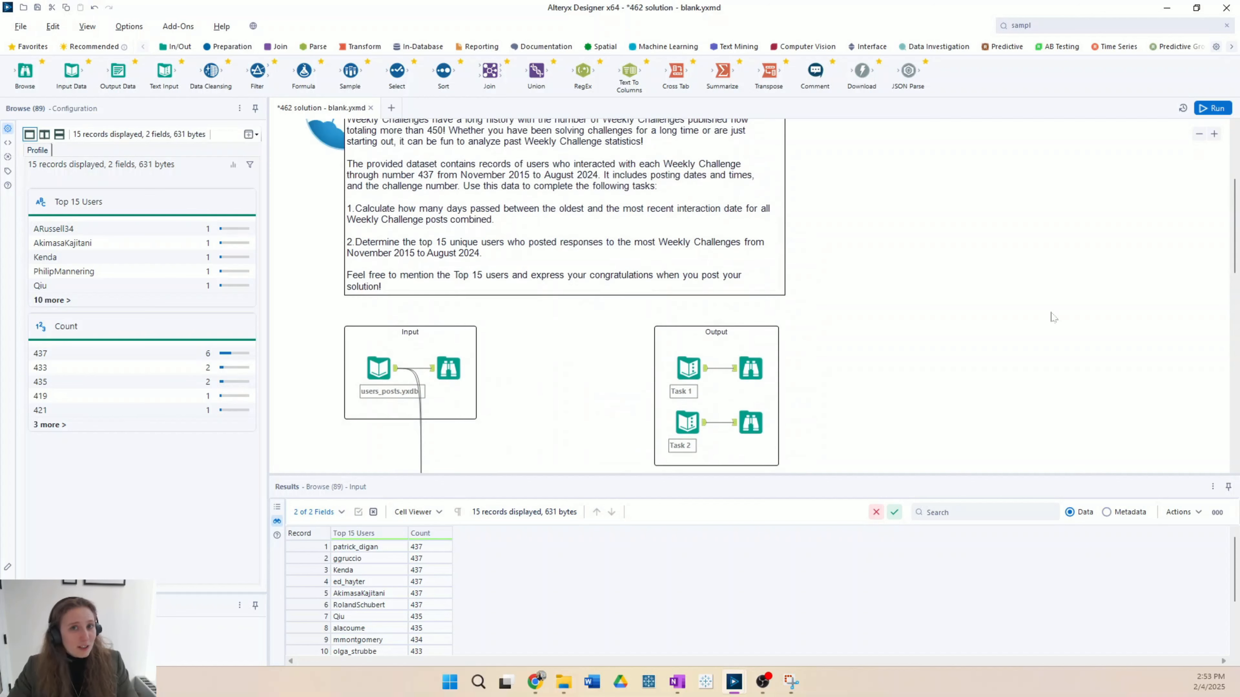
pyautogui.scroll(2, 1052, 317)
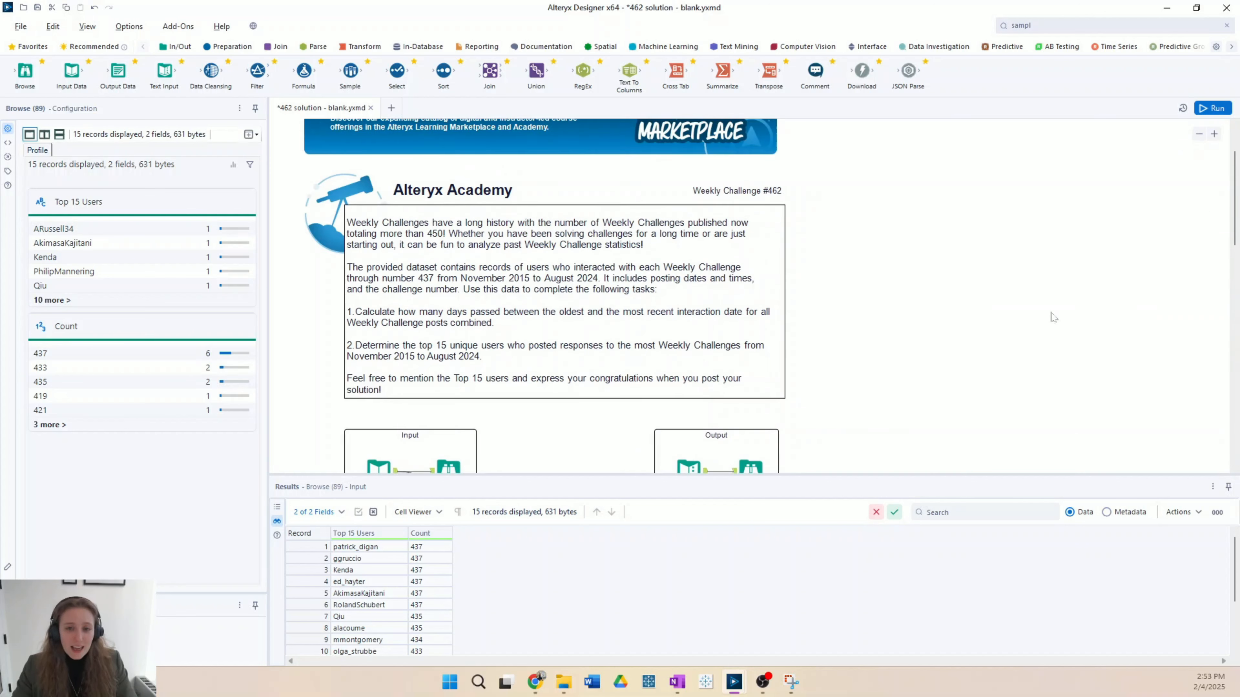